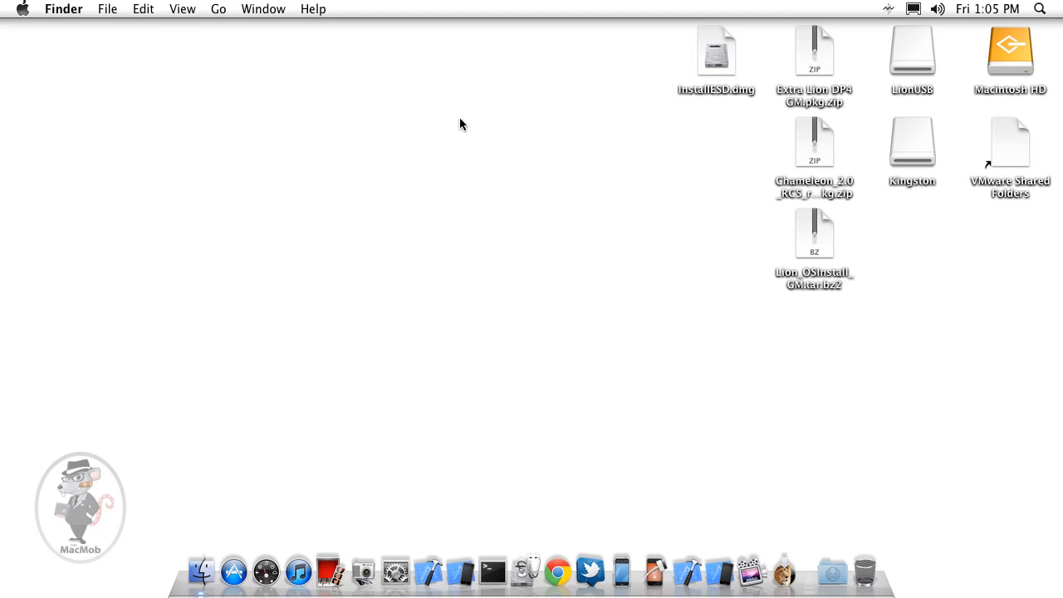
left_click(719, 54)
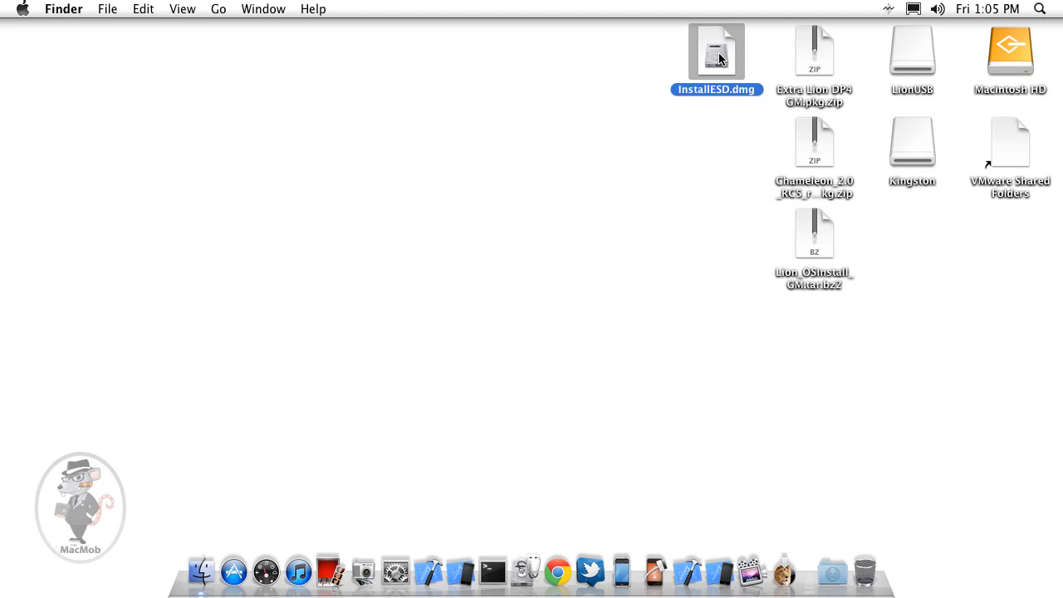
left_click(168, 0)
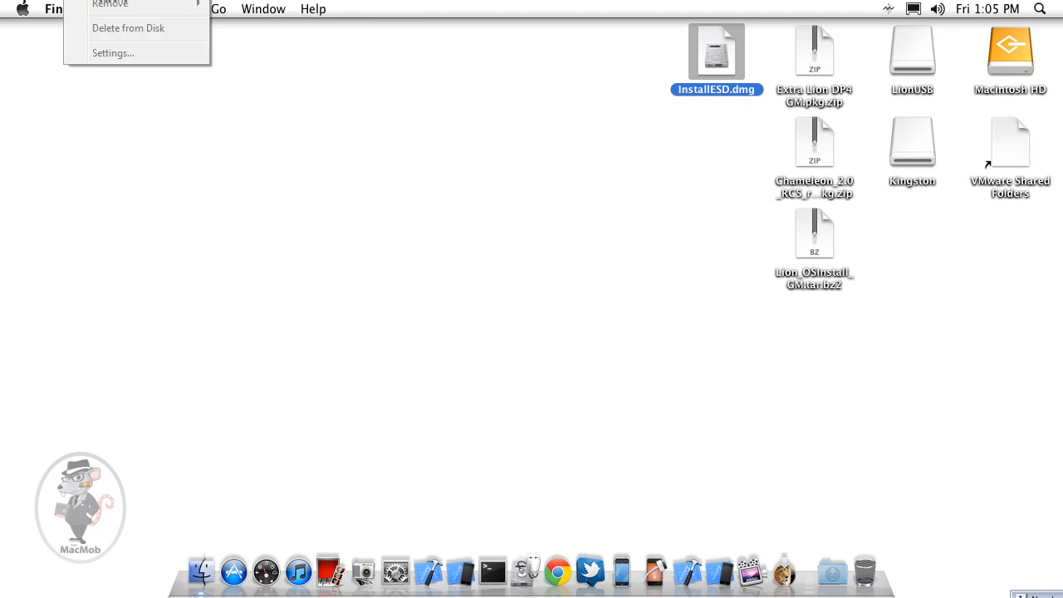
left_click(371, 136)
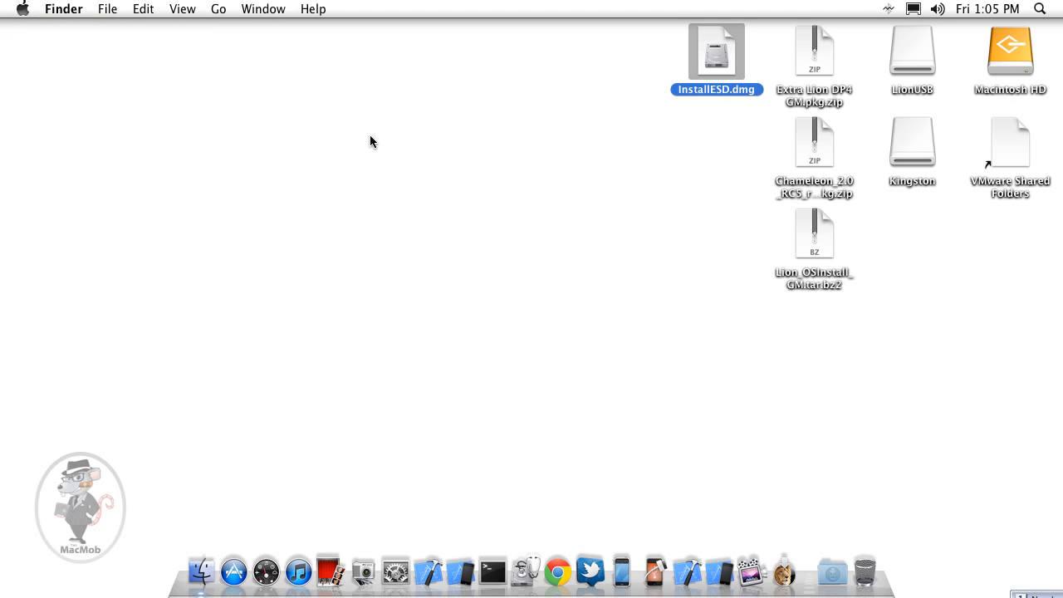
left_click(370, 136)
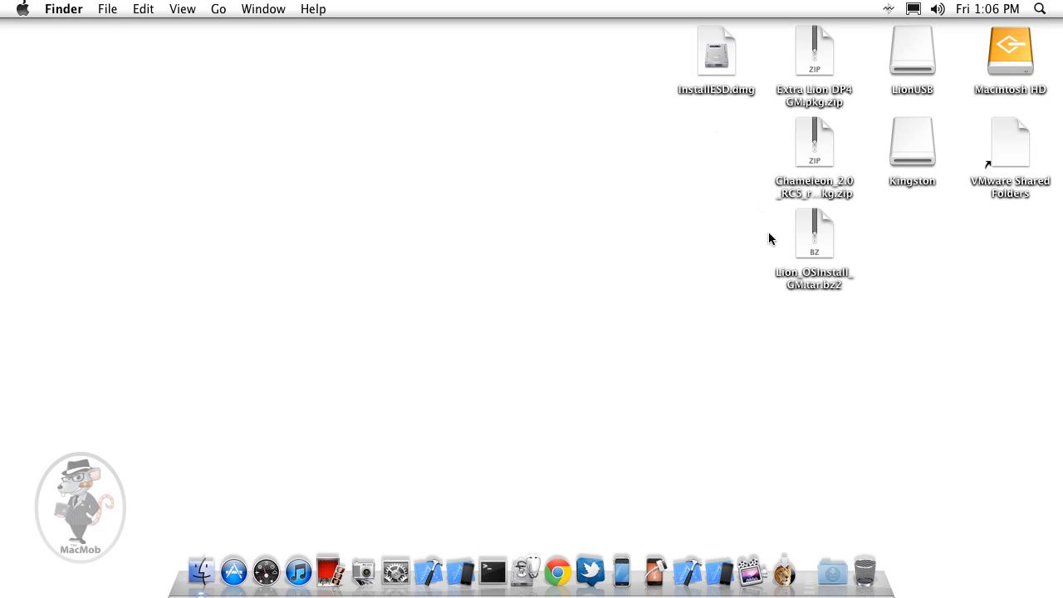
left_click_drag(811, 338, 767, 38)
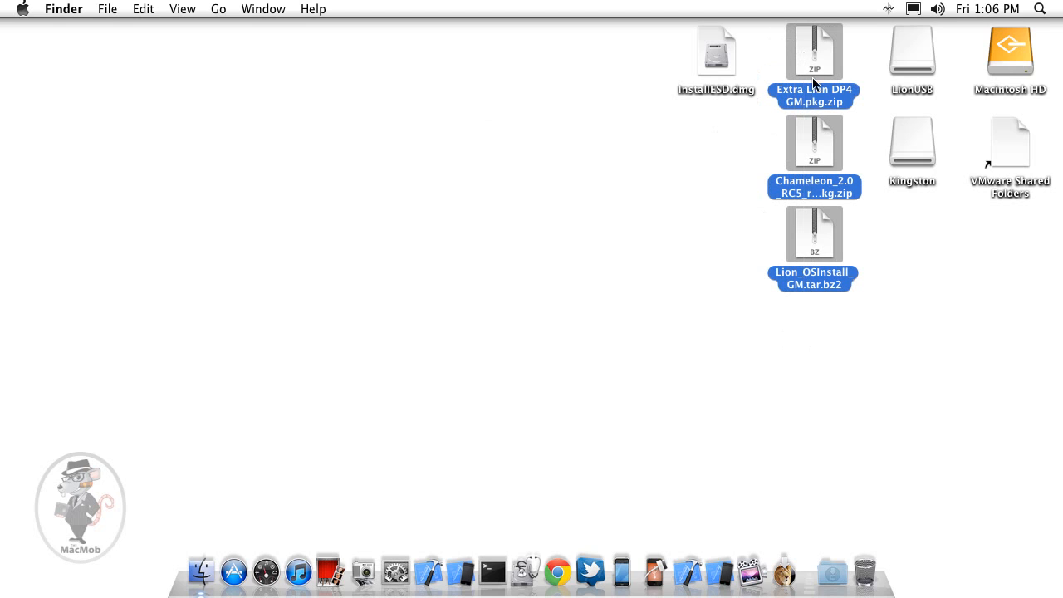
left_click(769, 144)
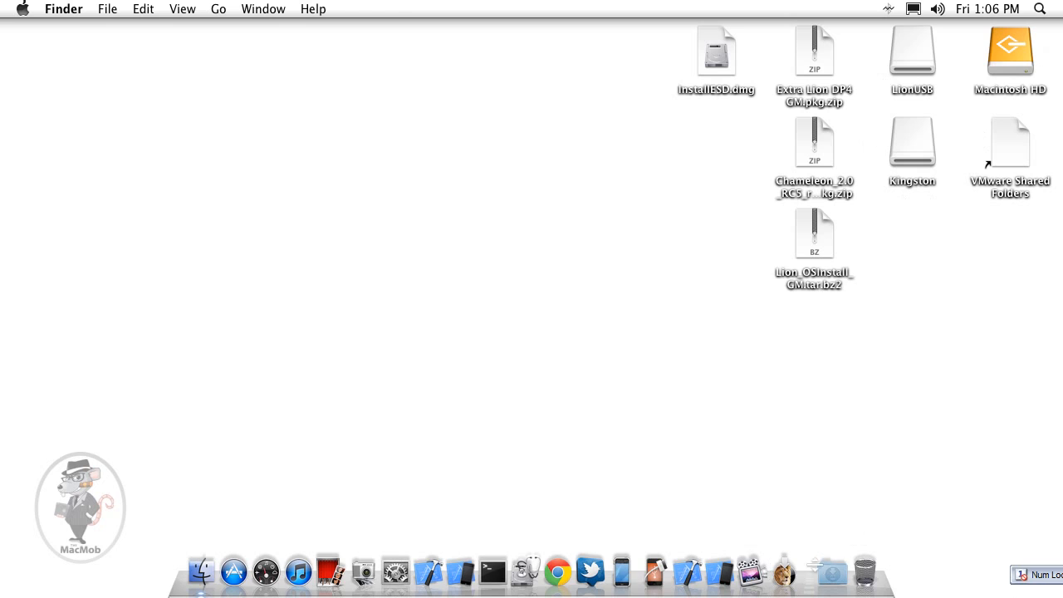
Mount InstallESD.dmg from the desktop and close the Mac OS X Install ESD window.
left_click(716, 73)
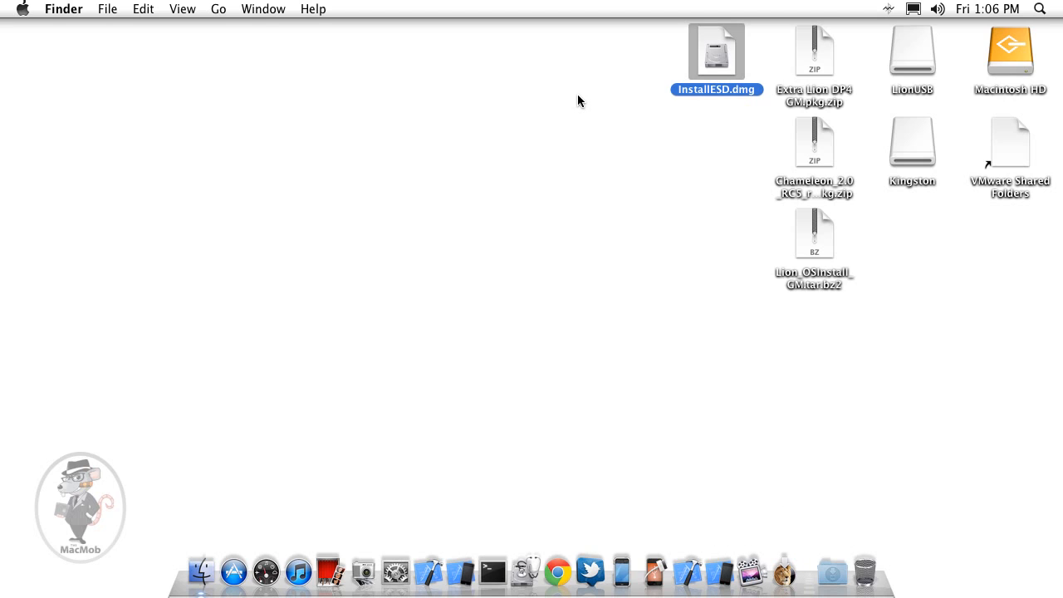
left_click(705, 115)
double_click(711, 49)
left_click(645, 227)
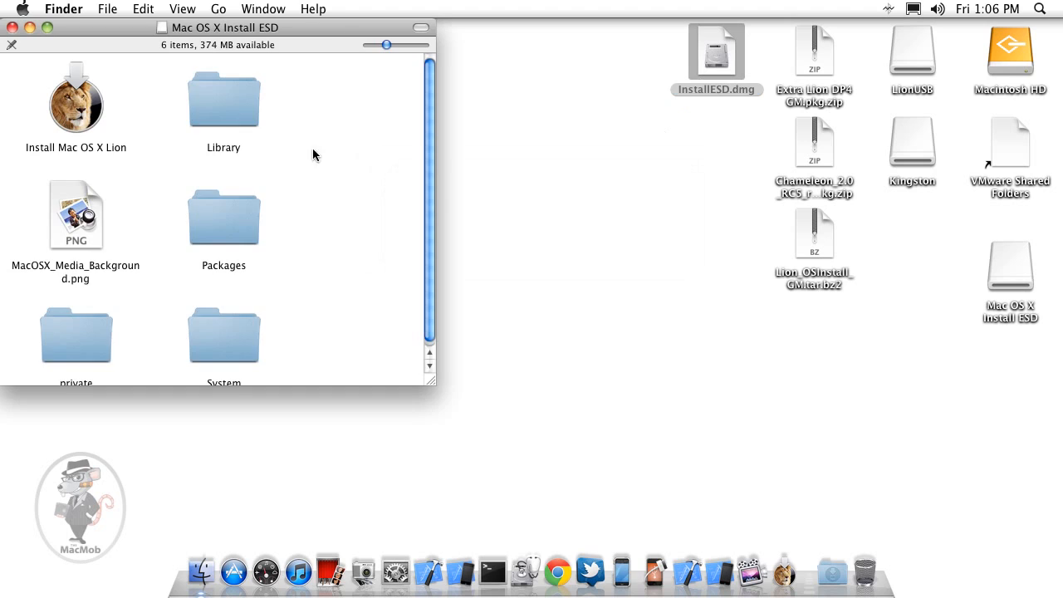
left_click_drag(228, 28, 411, 86)
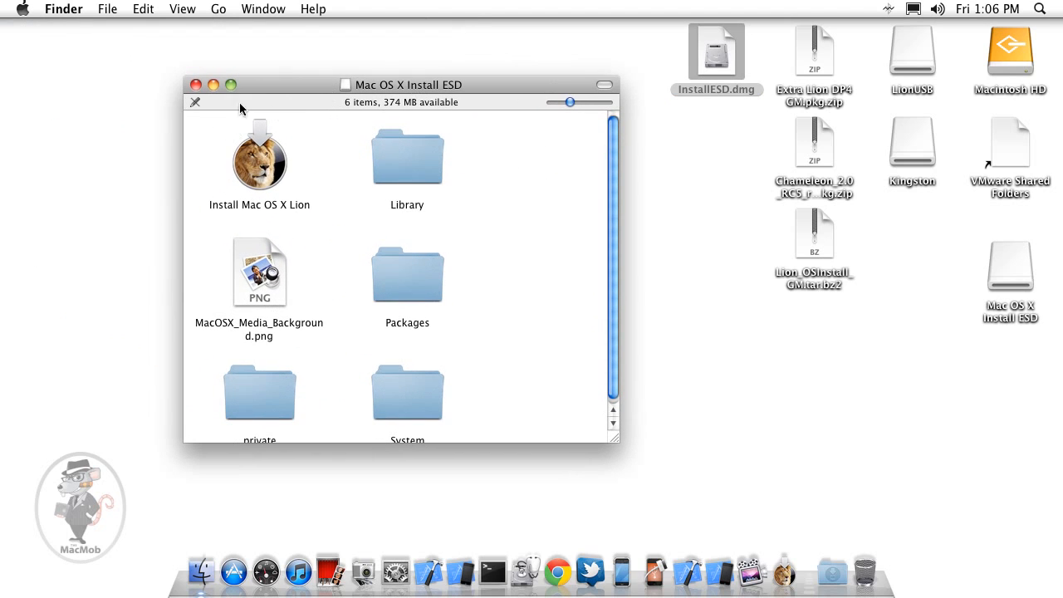
left_click(196, 85)
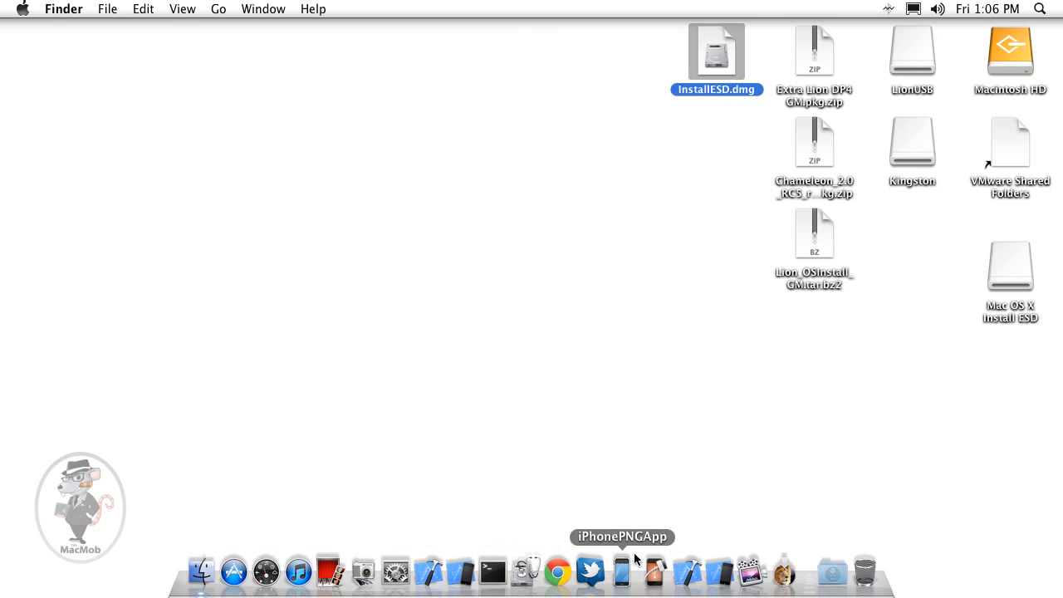
Reveal where Disk Utility is stored in the Utilities folder and close that folder window.
left_click(528, 579, "super")
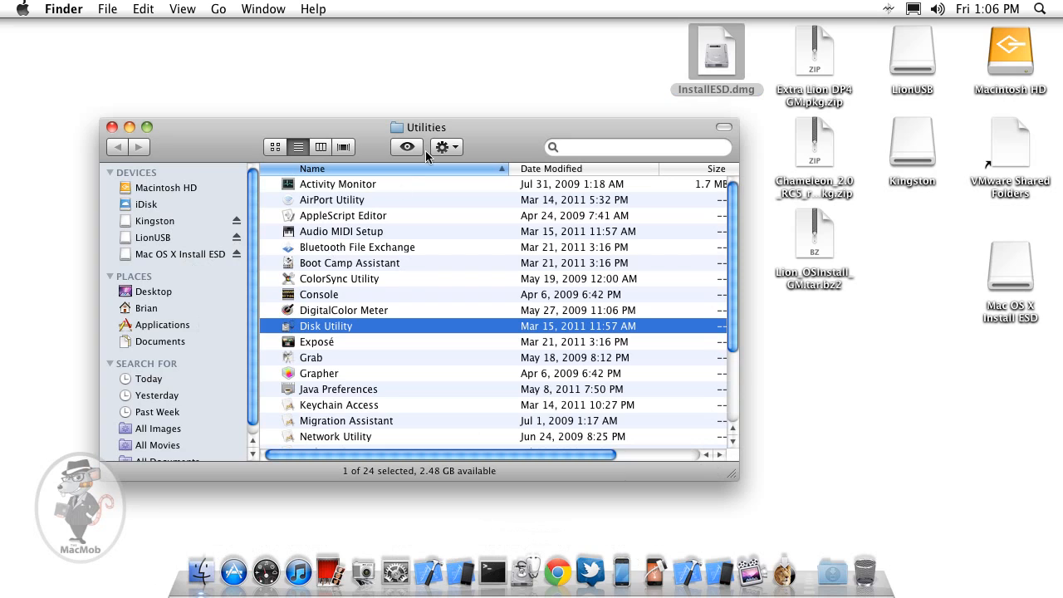
left_click(113, 127)
left_click(1040, 9)
left_click(648, 332)
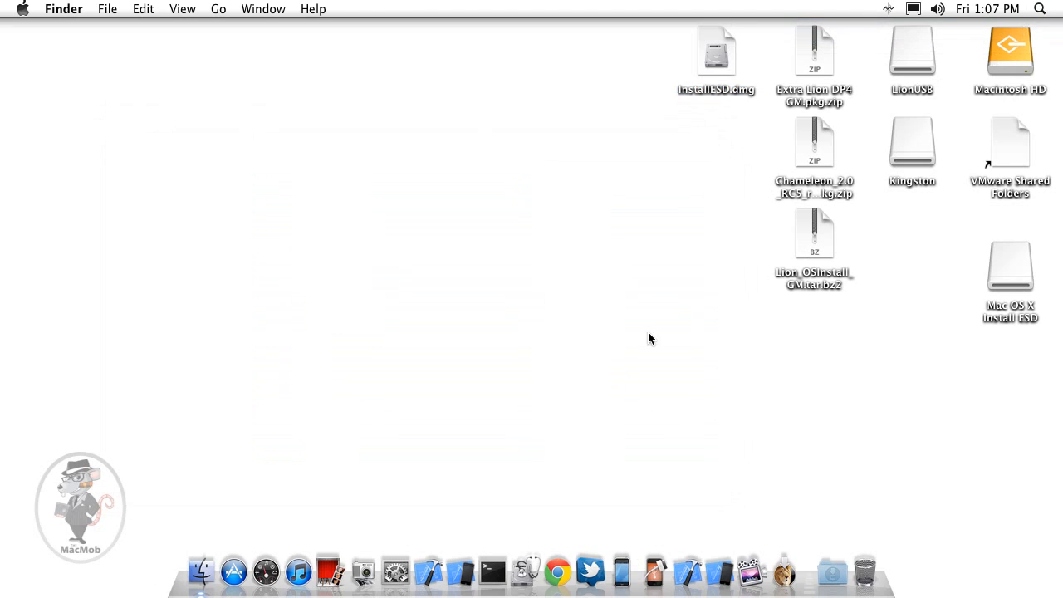
Open Disk Utility, check the 16 GB Kingston drive and its Kingston volume, and select the LionUSB volume.
left_click(519, 573)
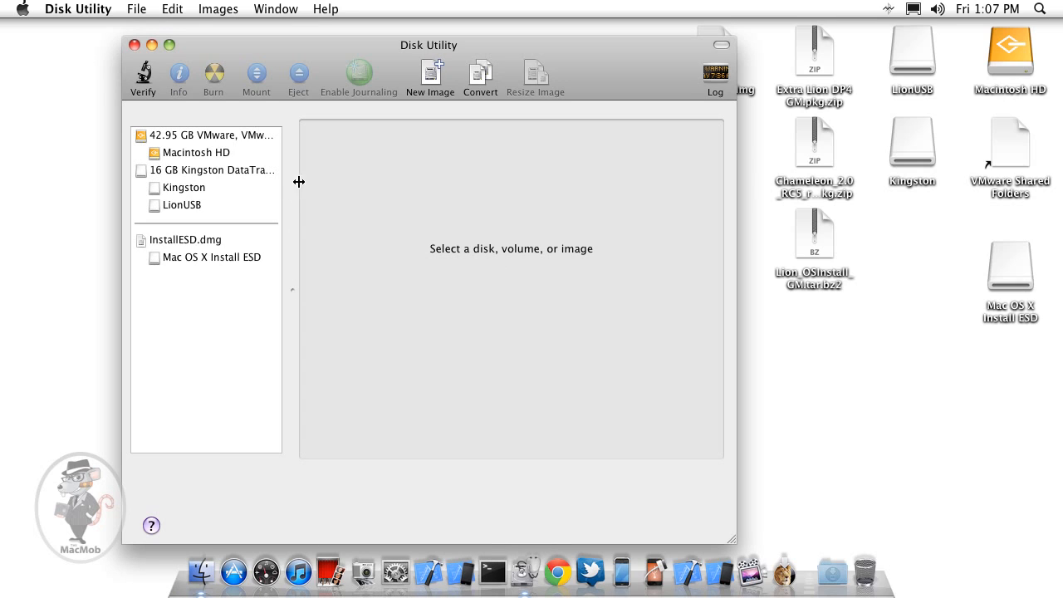
left_click(216, 170)
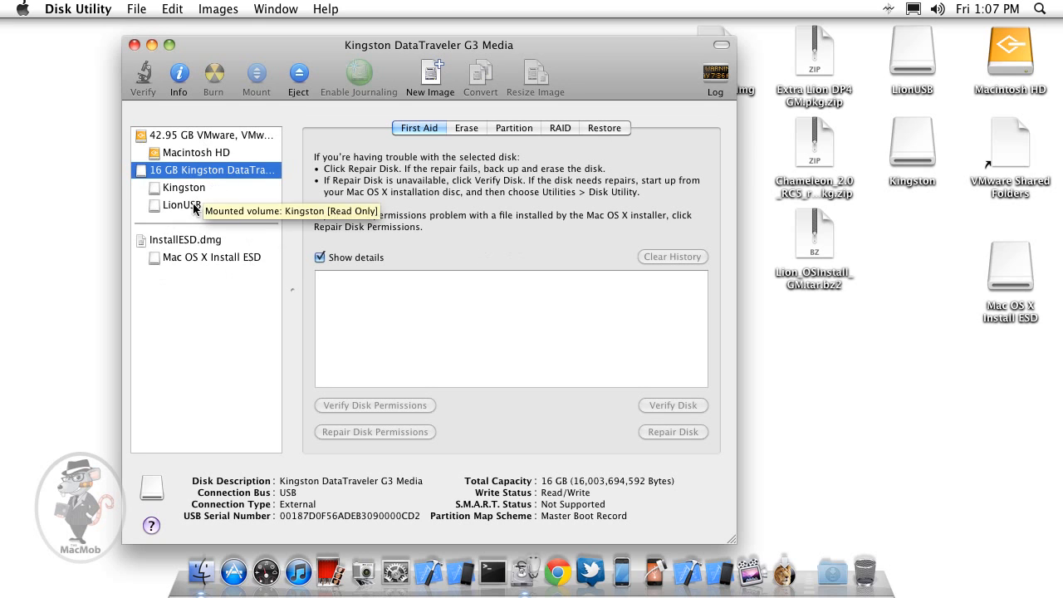
left_click(190, 191)
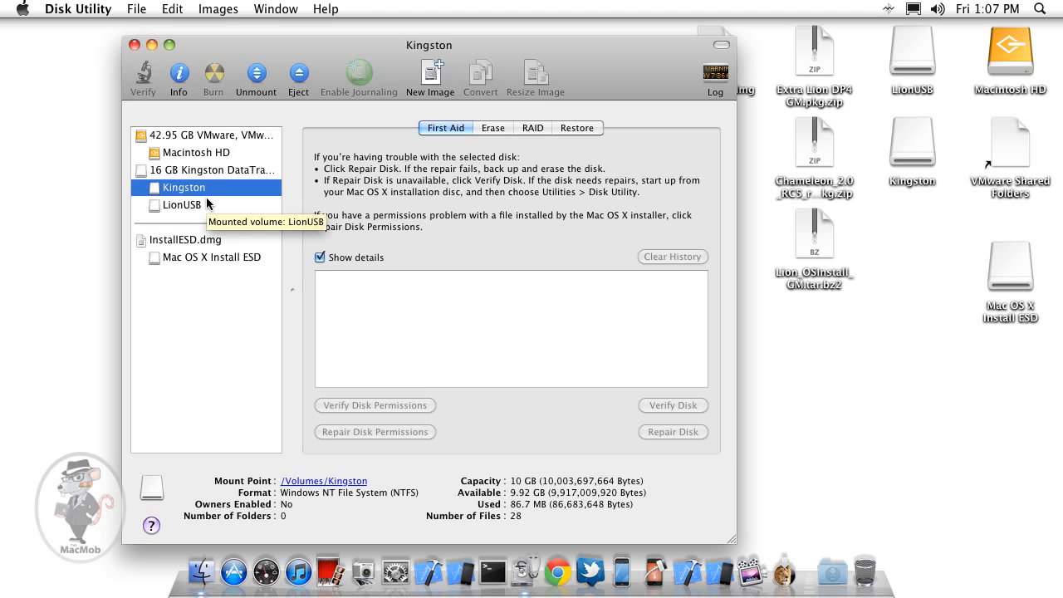
left_click(182, 207)
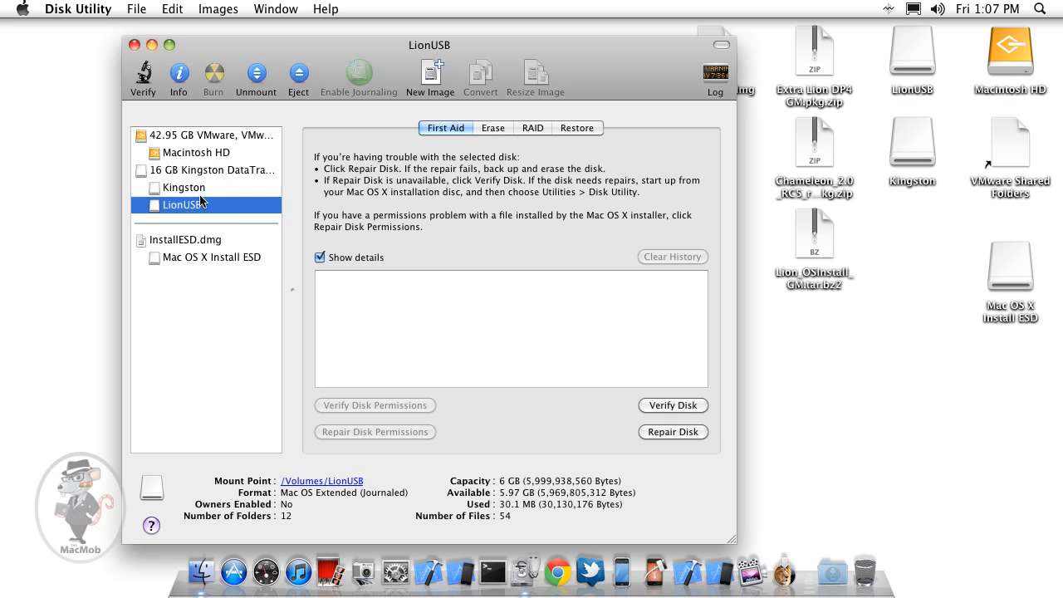
Prepare to erase LionUSB as Mac OS Extended (Journaled) under the name LionUSB, and cancel at the erase confirmation.
left_click(492, 130)
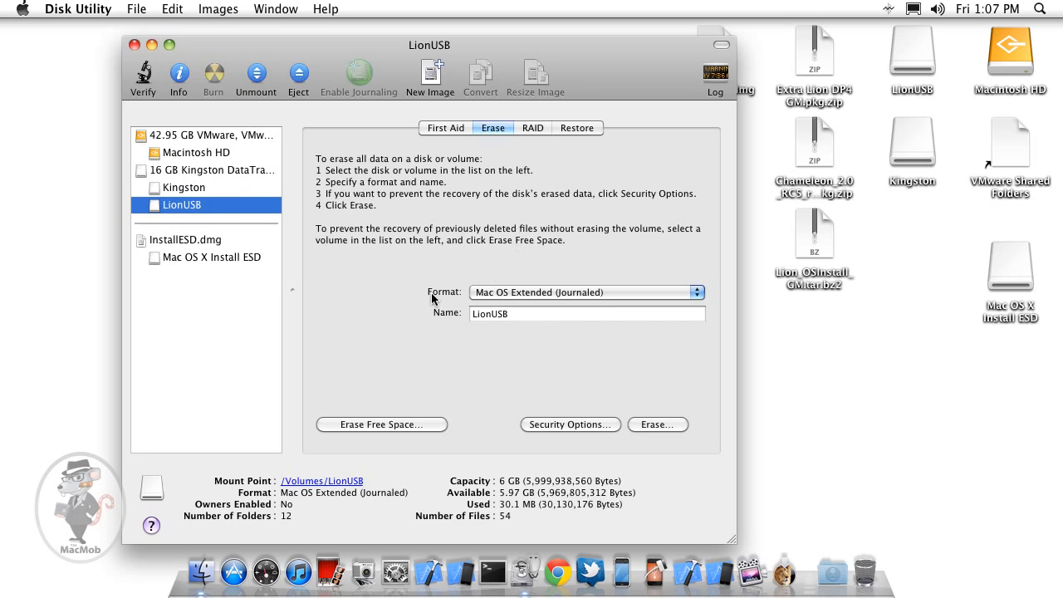
left_click(482, 295)
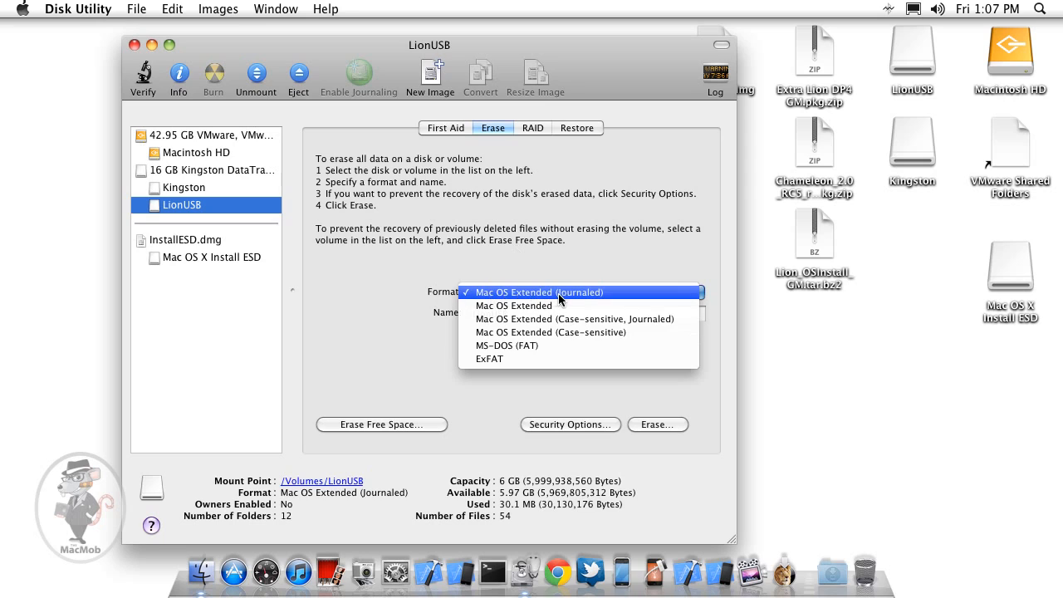
left_click(579, 297)
double_click(513, 314)
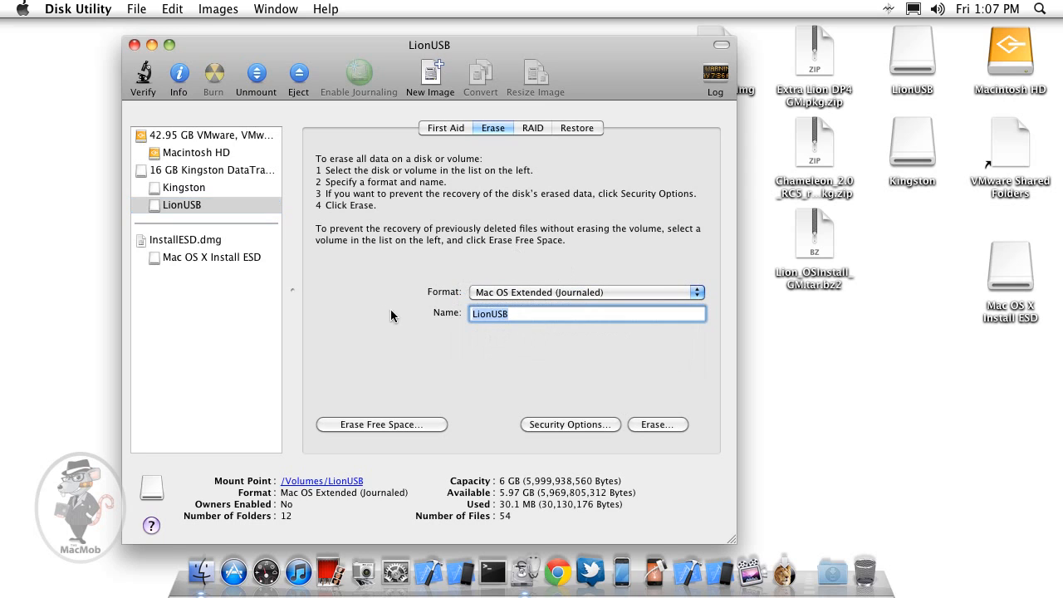
left_click(656, 424)
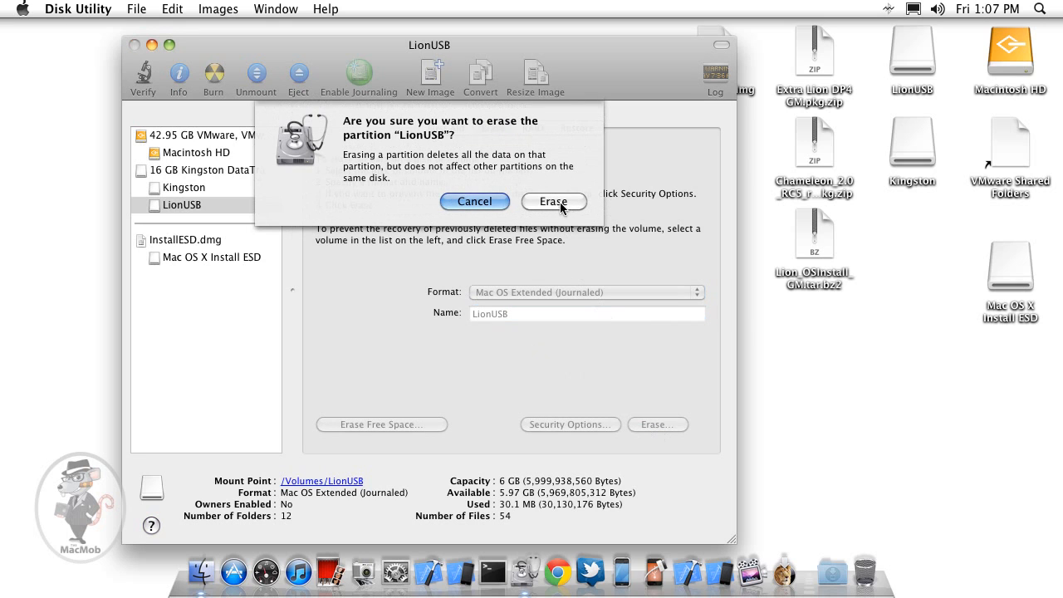
left_click(485, 199)
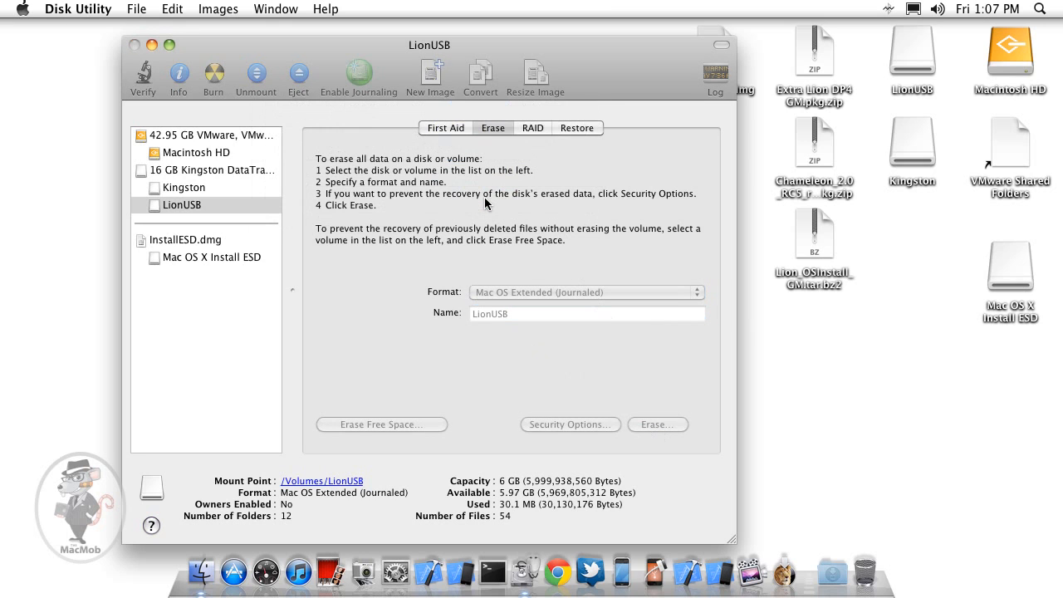
Minimise Disk Utility and mount the base image from Terminal with "open /Volumes/Mac\ OS\ X\ Install\ ESD/BaseSystem.dmg", skipping verification.
left_click(152, 46)
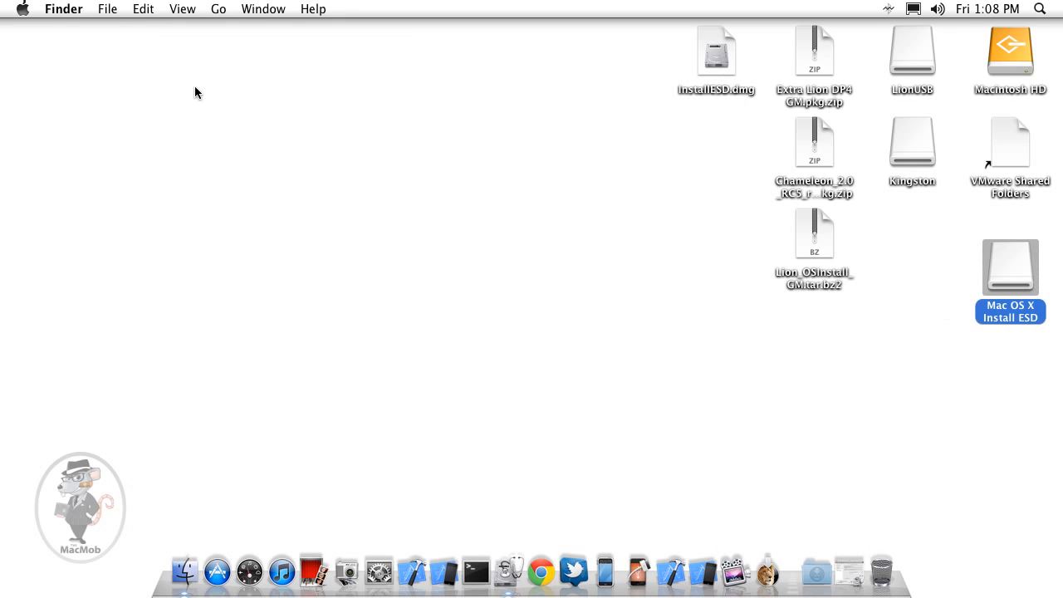
left_click(476, 571)
left_click_drag(563, 202, 383, 133)
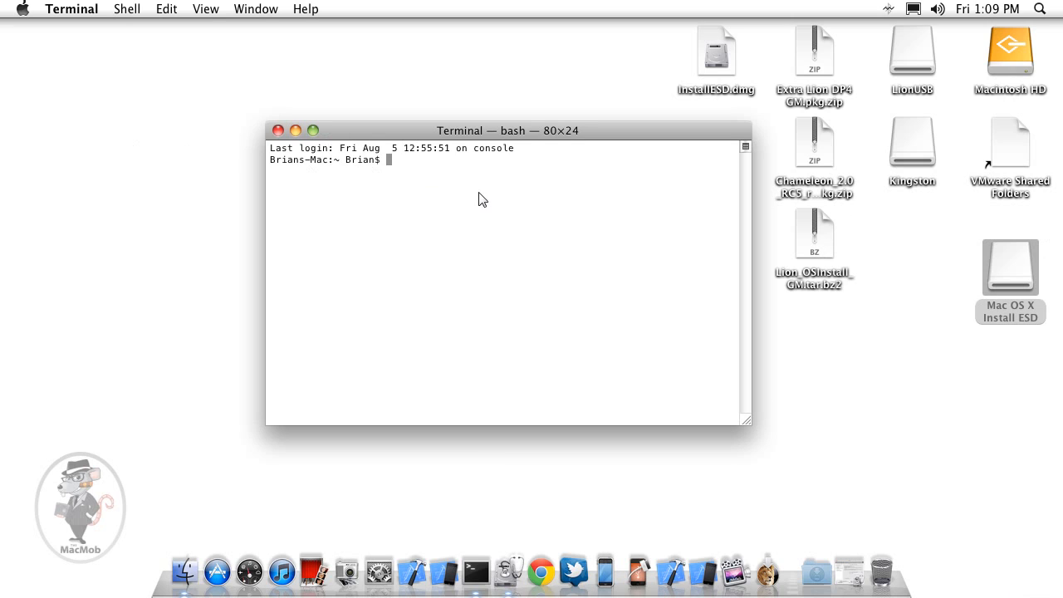
type("open /Volumes/Mac\\ OS\\ X\\ Install\\ ESD/BaseSystem.dmg")
key("Return")
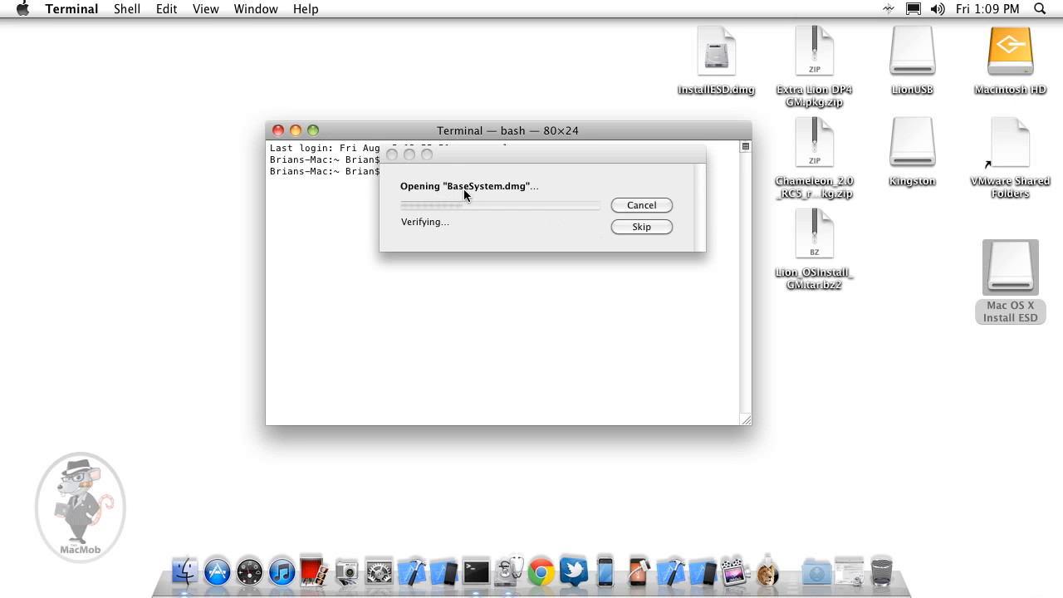
left_click(641, 227)
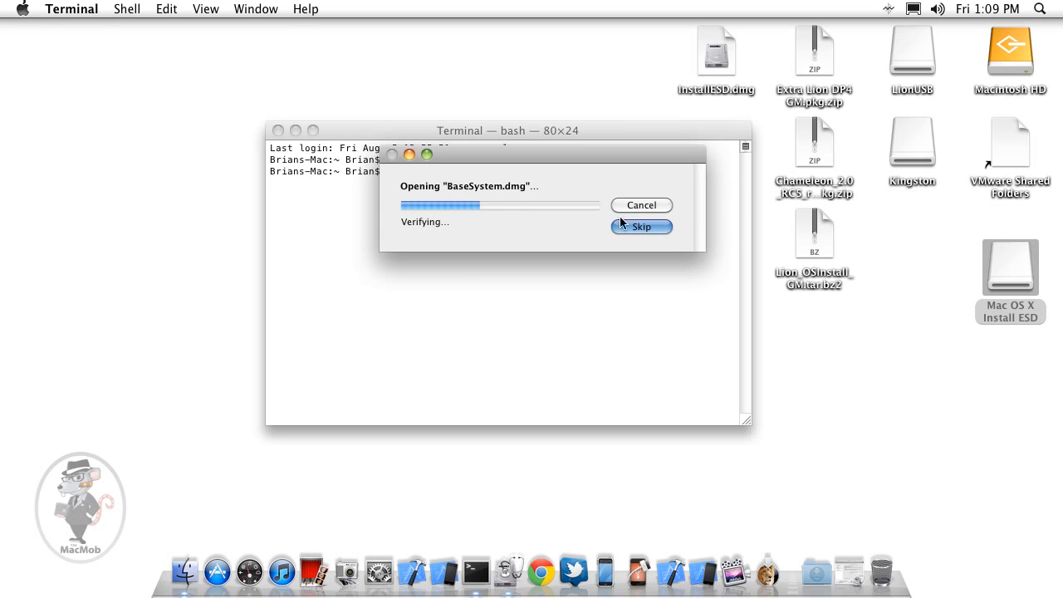
Close the Mac OS X Base System window and minimise the Terminal window.
left_click(324, 92)
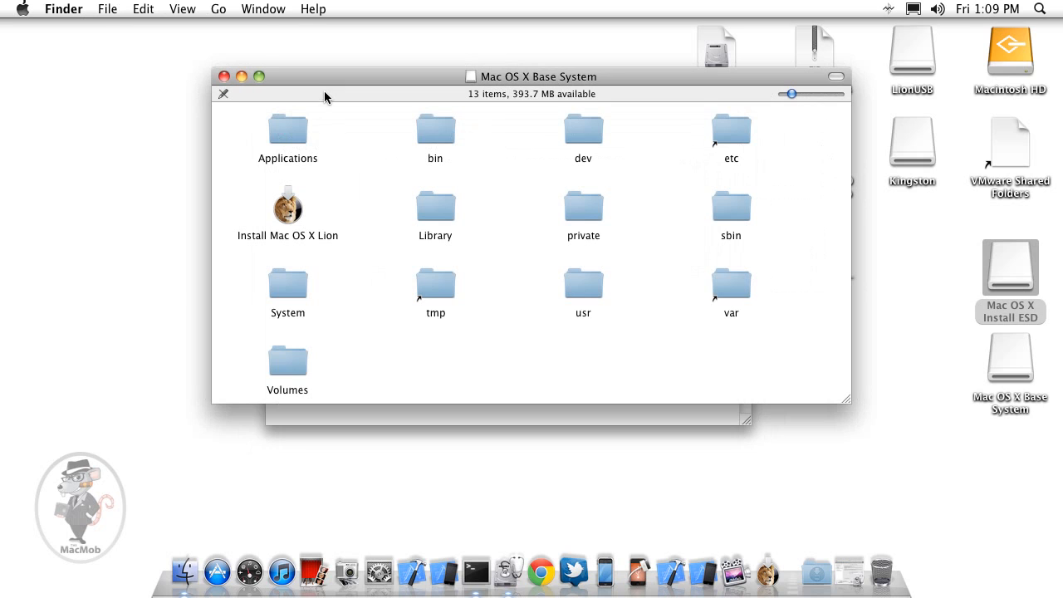
left_click(223, 76)
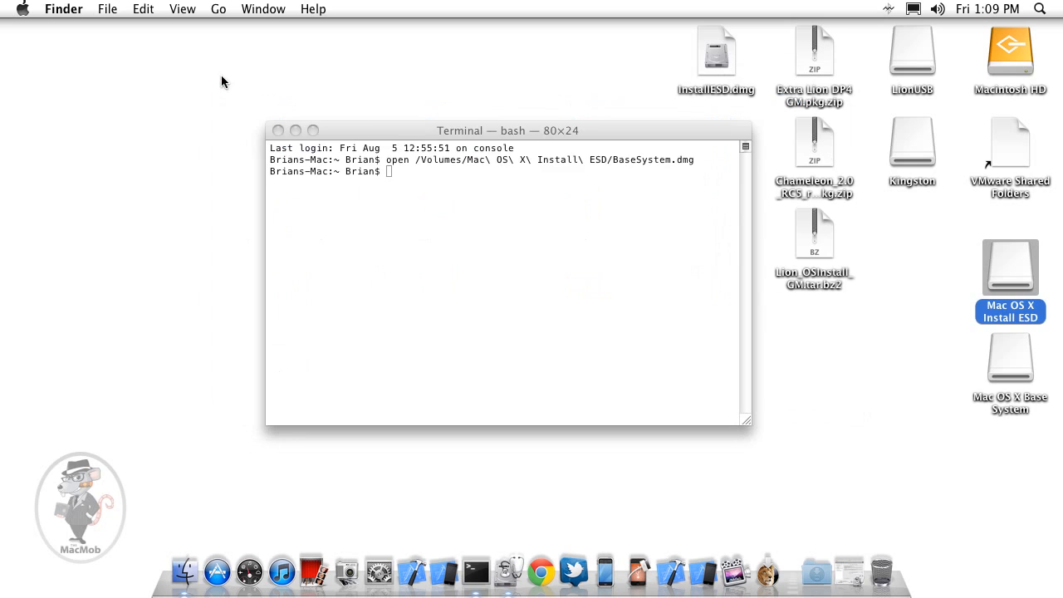
left_click_drag(418, 130, 285, 108)
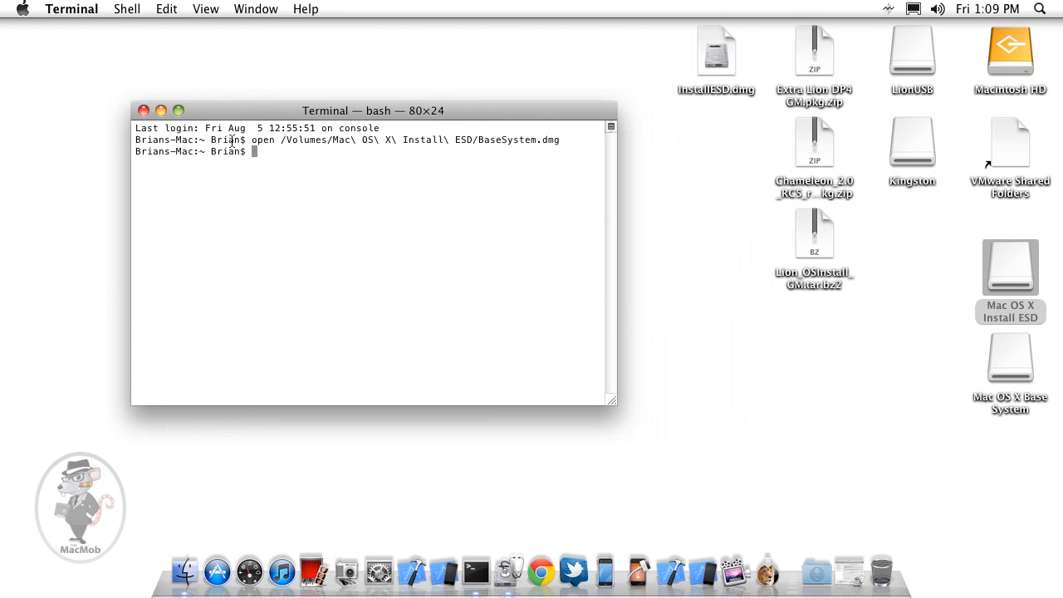
left_click(161, 111)
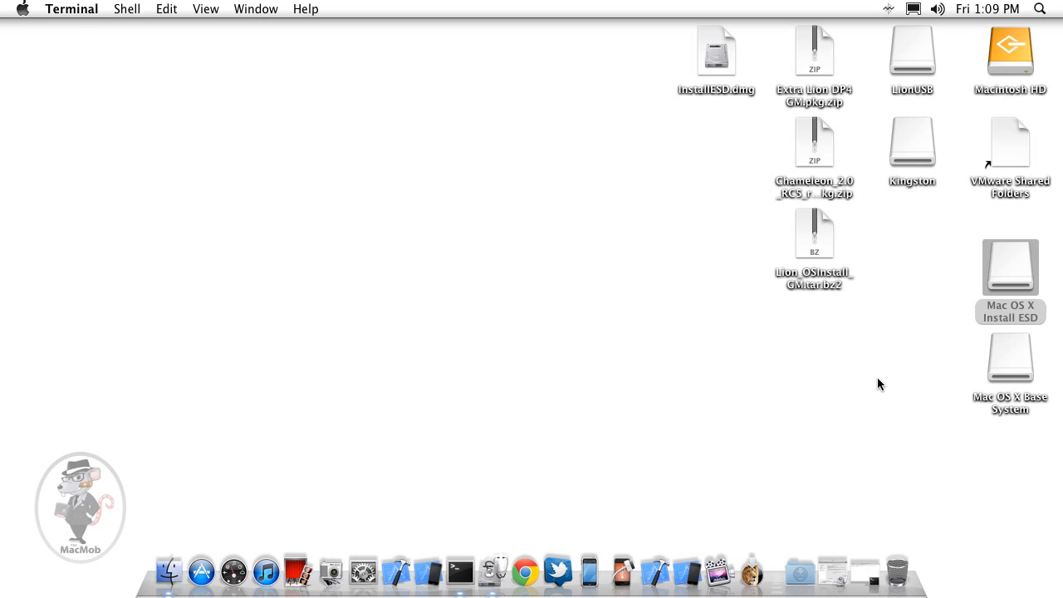
Return to Disk Utility and set up a restore with Mac OS X Base System as the source and LionUSB as the destination.
left_click(833, 572)
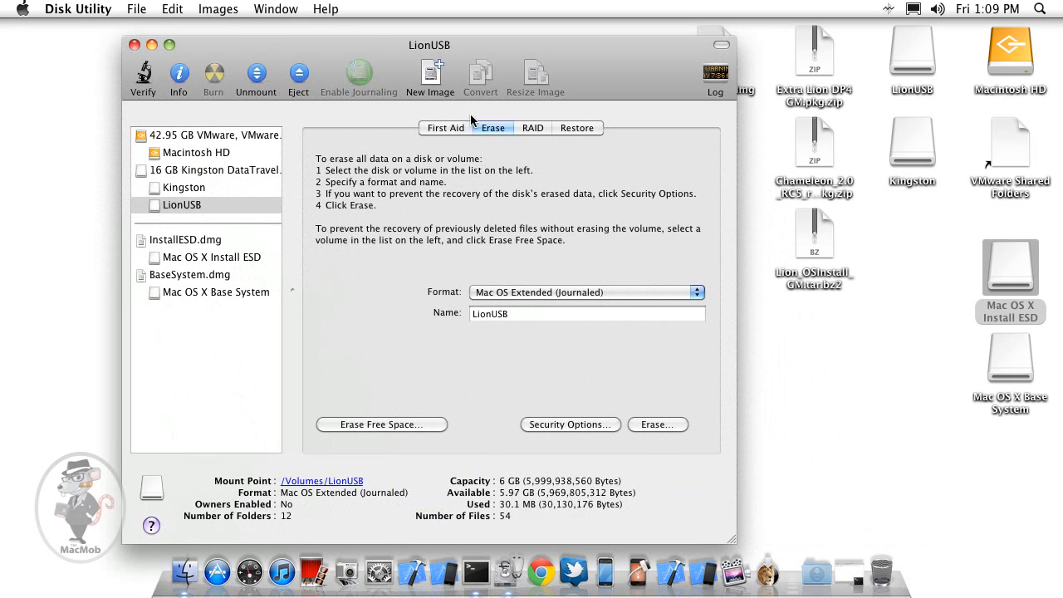
left_click(218, 207)
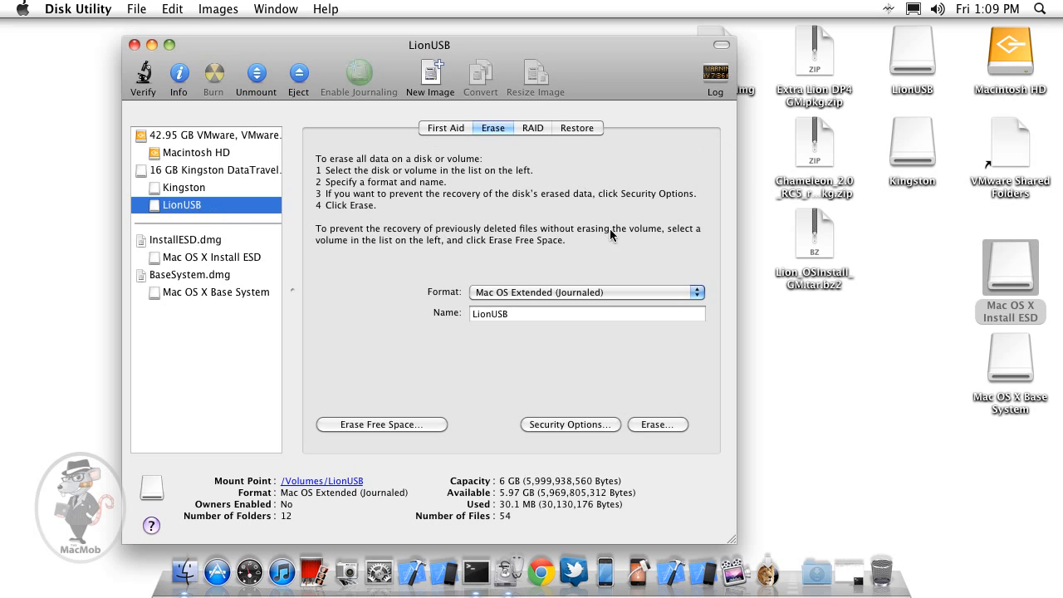
left_click(588, 130)
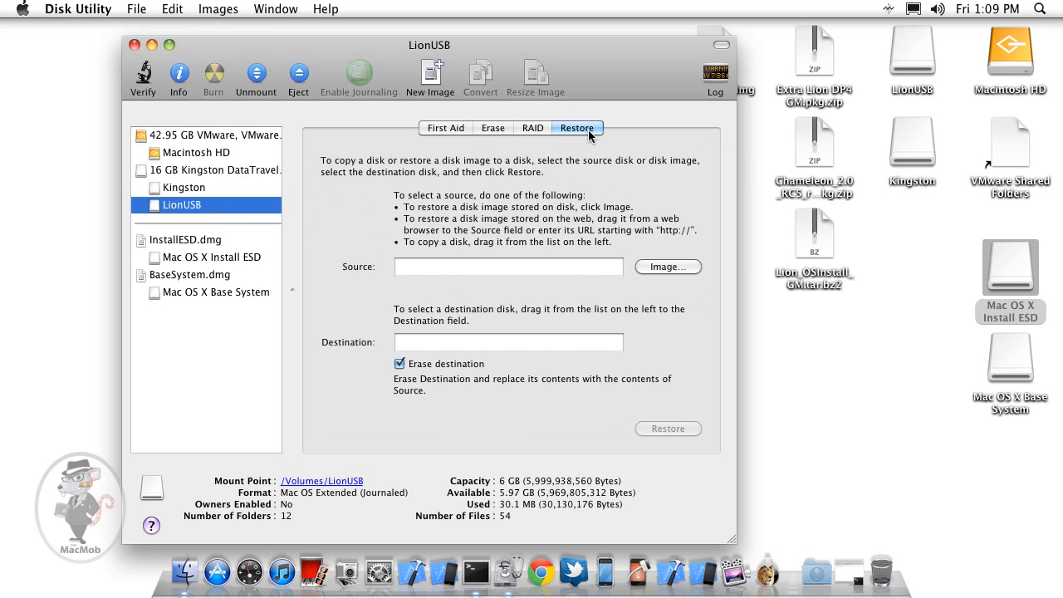
left_click_drag(569, 70, 564, 57)
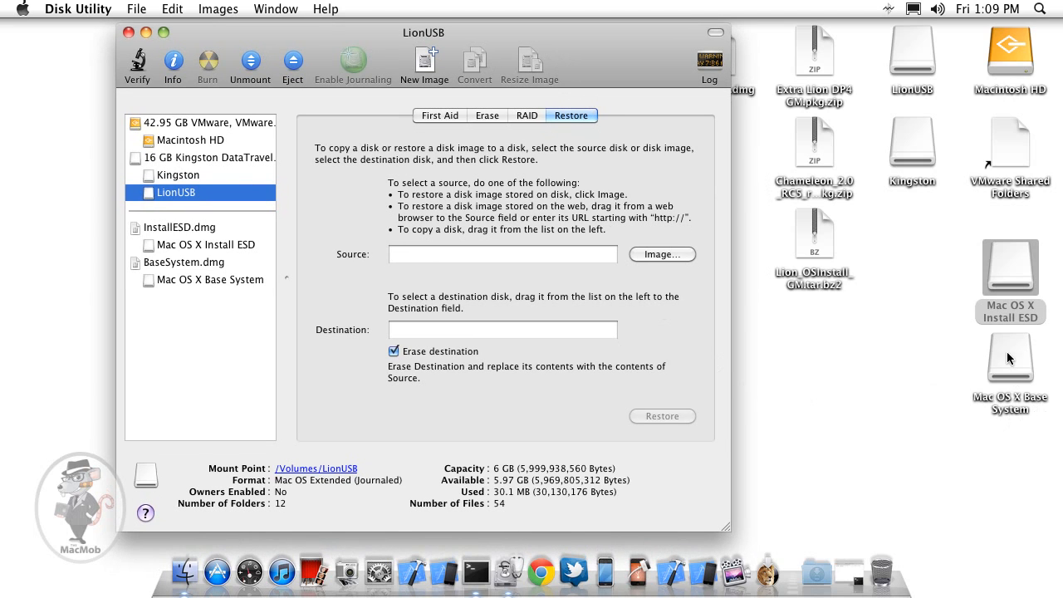
left_click_drag(1012, 357, 515, 254)
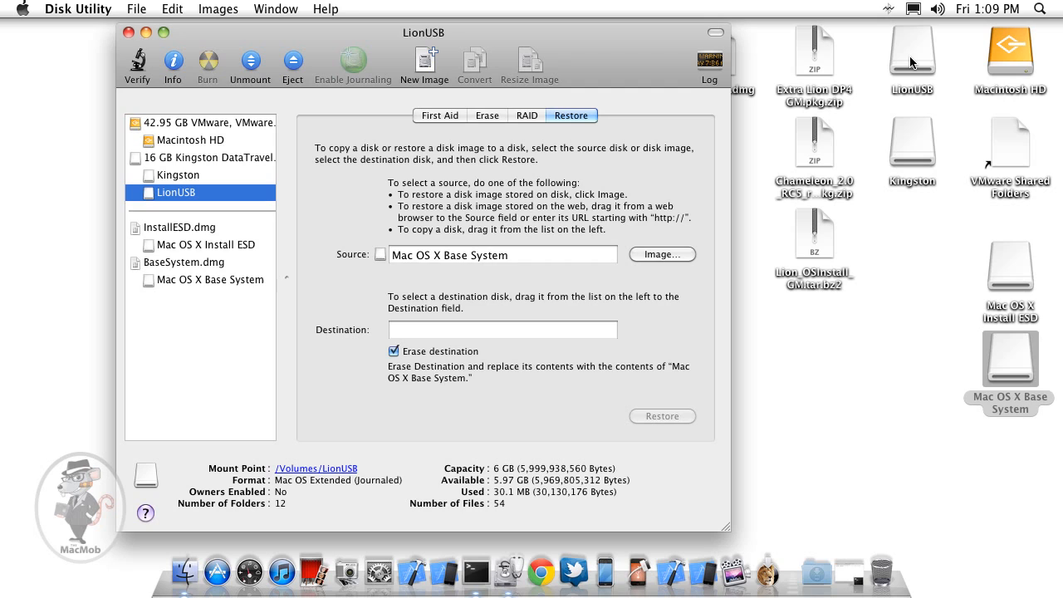
left_click_drag(915, 65, 474, 330)
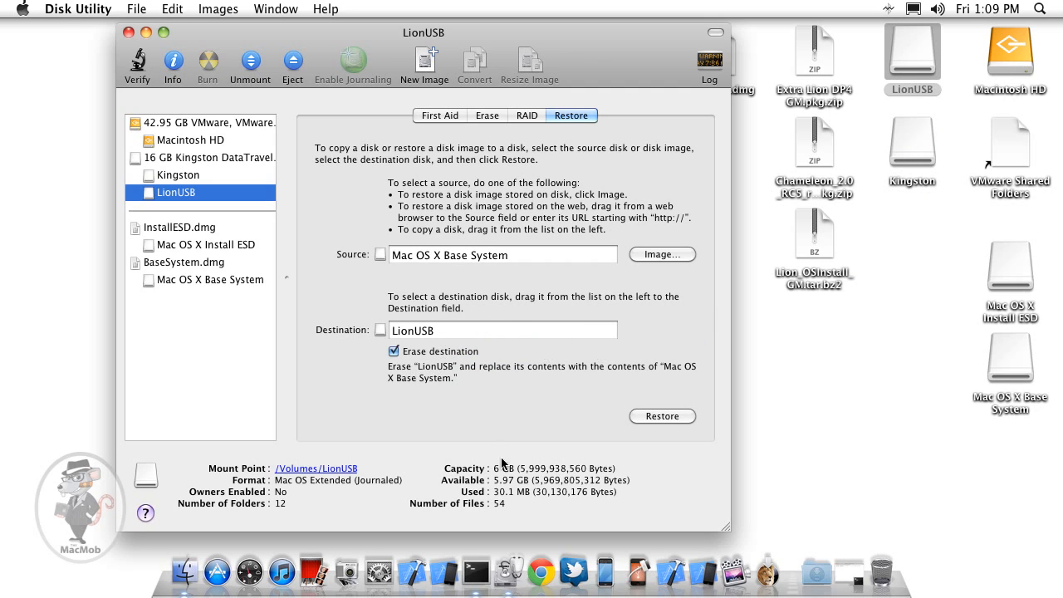
Turn off erasing the destination and start restoring Mac OS X Base System to LionUSB, authorising it with the account password.
left_click(393, 351)
left_click(662, 415)
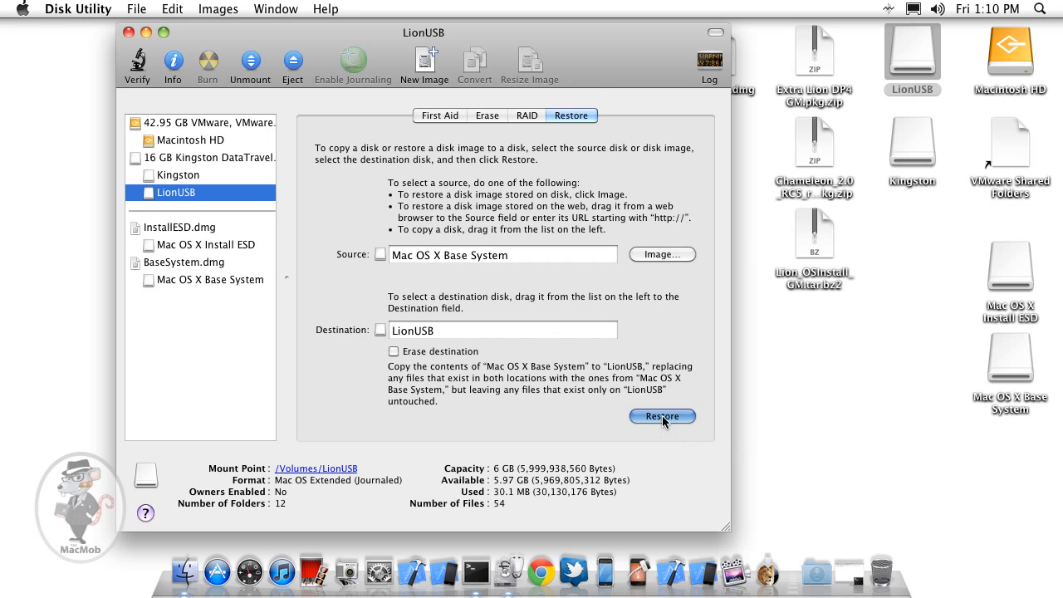
key("Return")
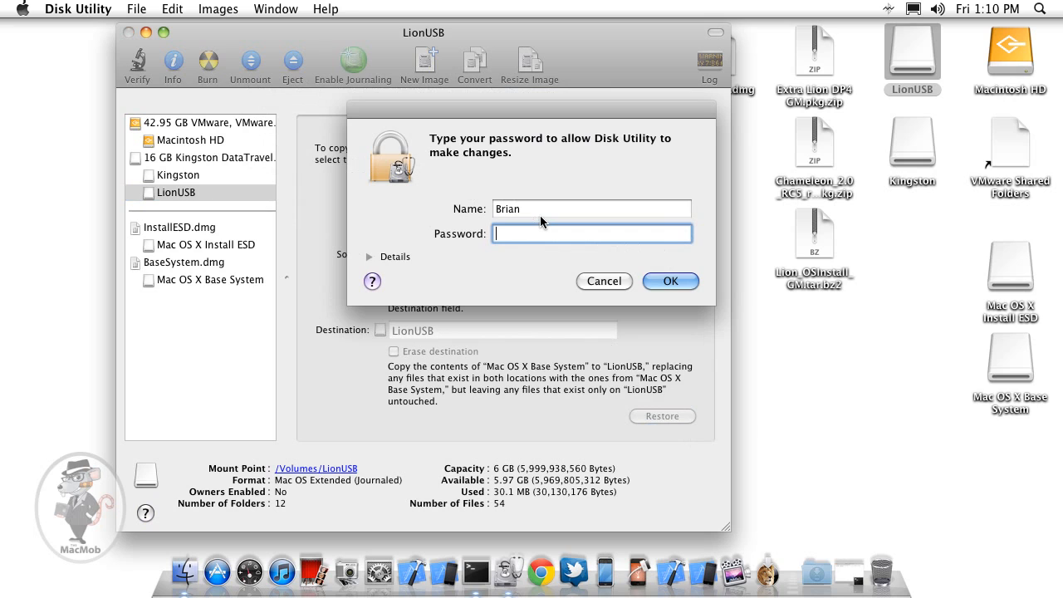
type("••••••••••")
key("Return")
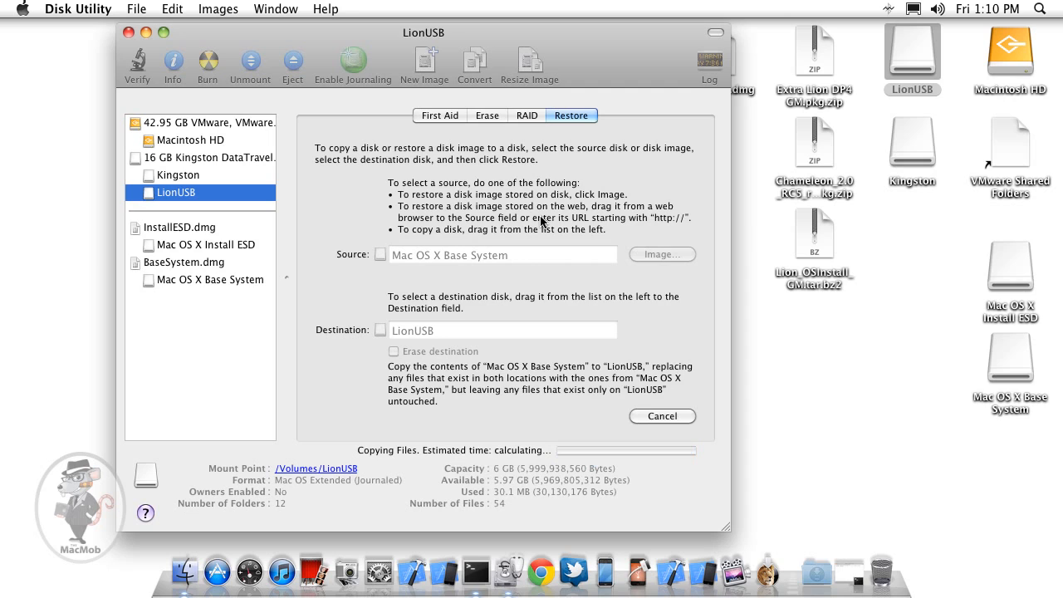
left_click(1013, 359)
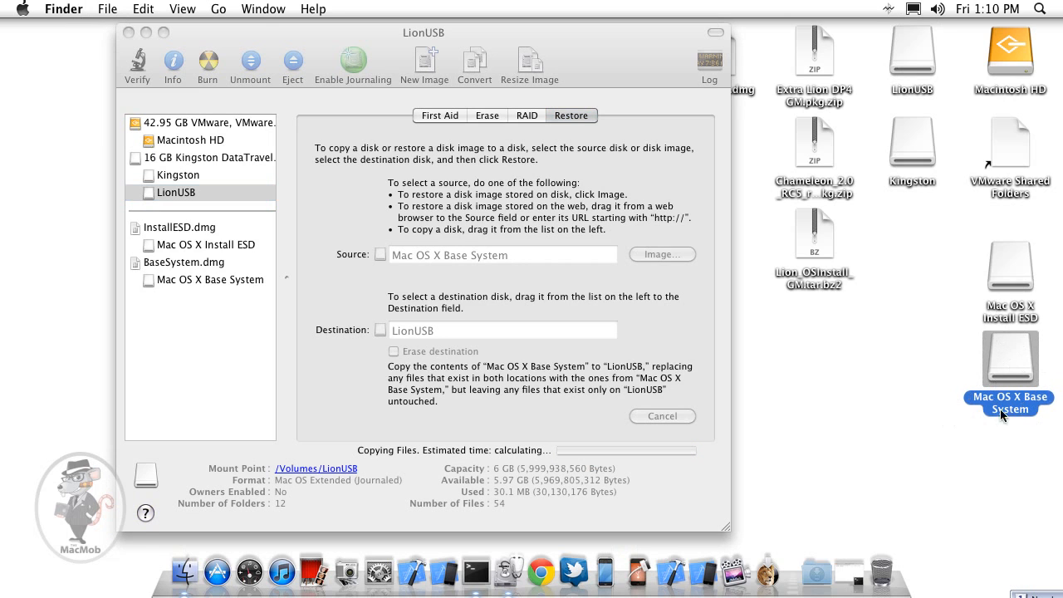
left_click(327, 292)
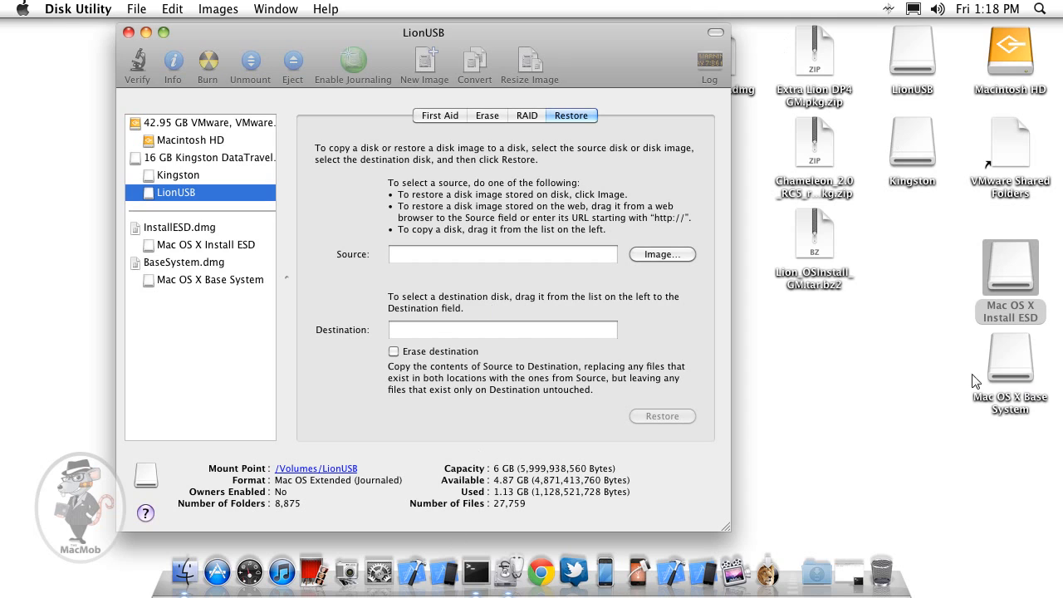
left_click(916, 52)
left_click(1011, 359)
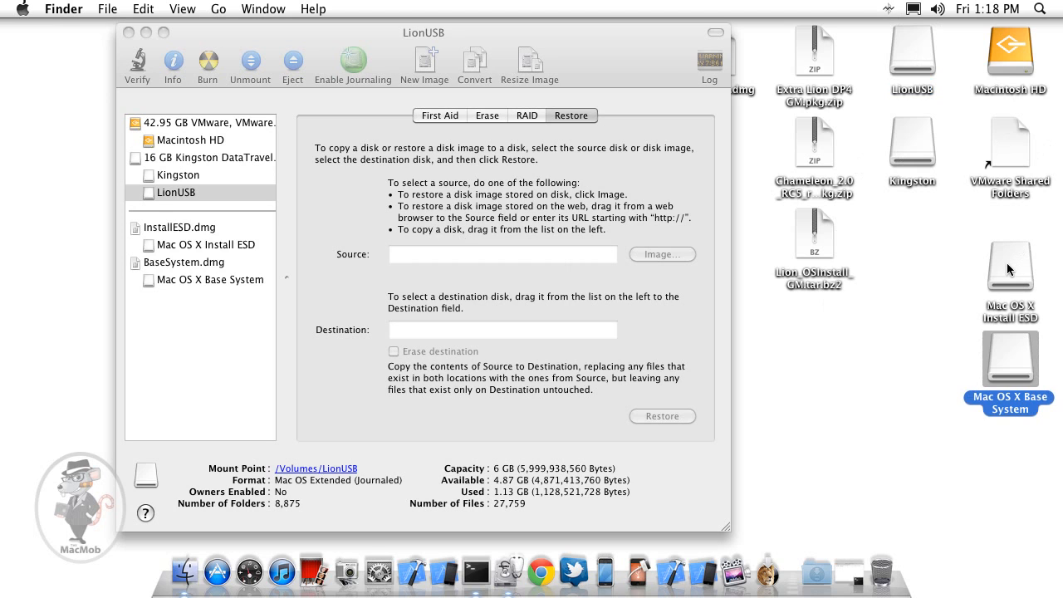
Delete the Packages alias from the System/Installation folder on LionUSB, authorising it with the account password.
double_click(907, 79)
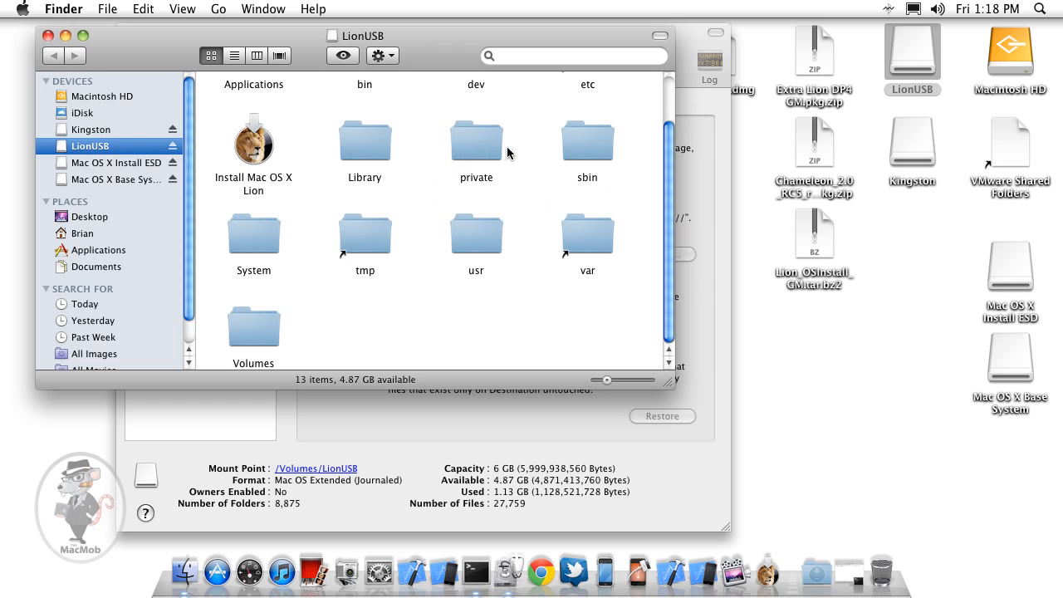
double_click(261, 241)
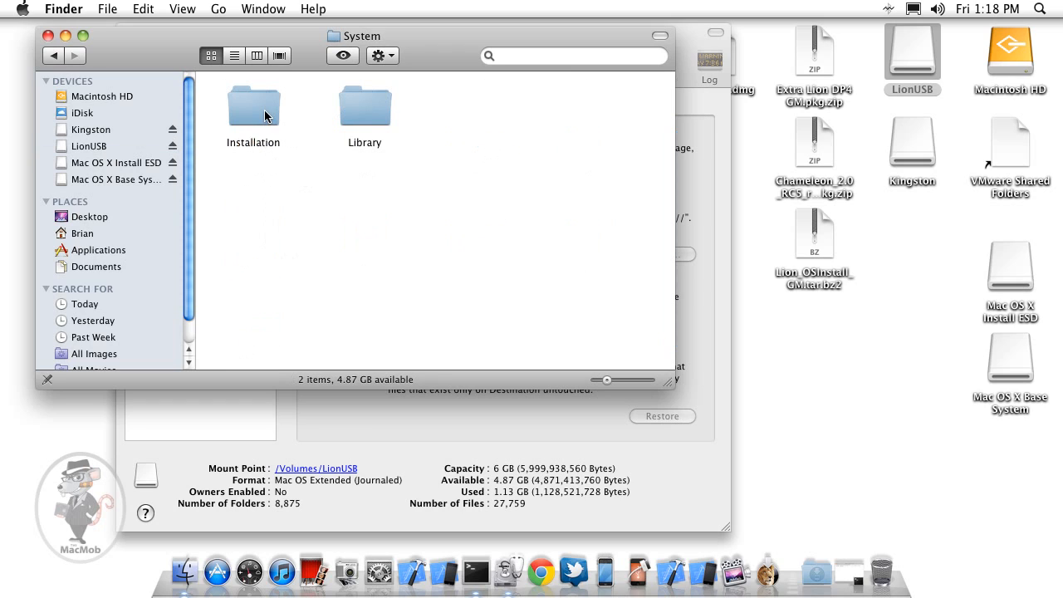
double_click(267, 113)
left_click(371, 115)
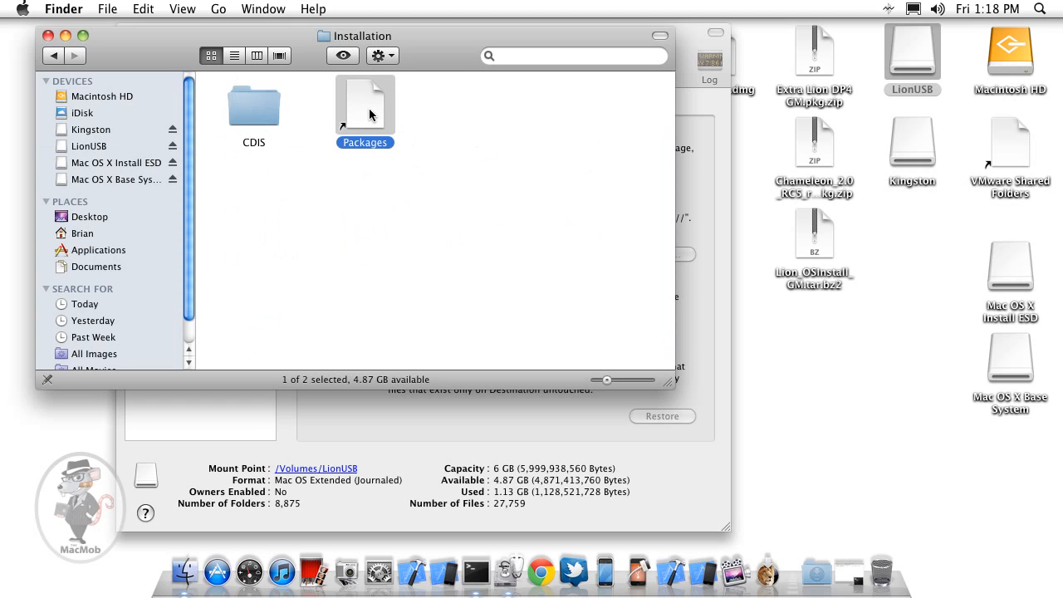
right_click(370, 115)
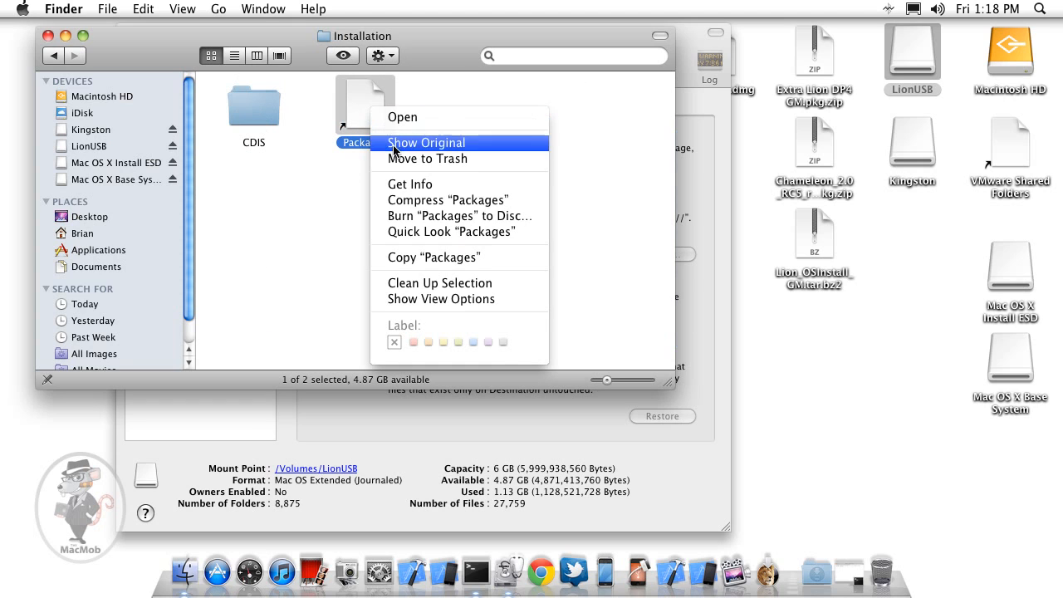
key("Escape")
type("••••••••")
key("Return")
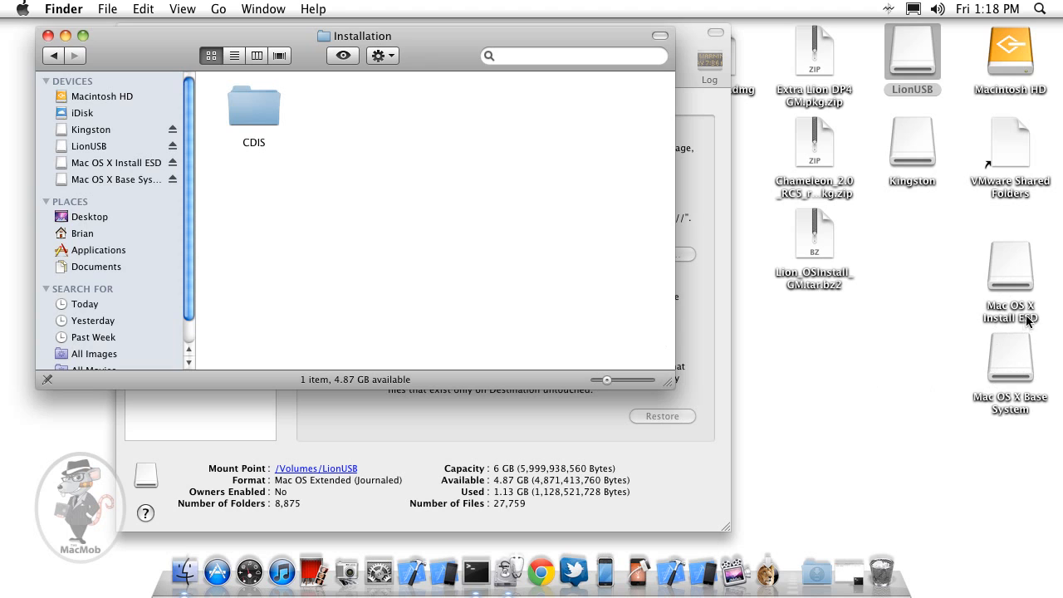
Copy the Packages folder from Mac OS X Install ESD into LionUSB's System/Installation folder, authorising it with the account password.
double_click(1009, 259)
left_click_drag(394, 87, 748, 64)
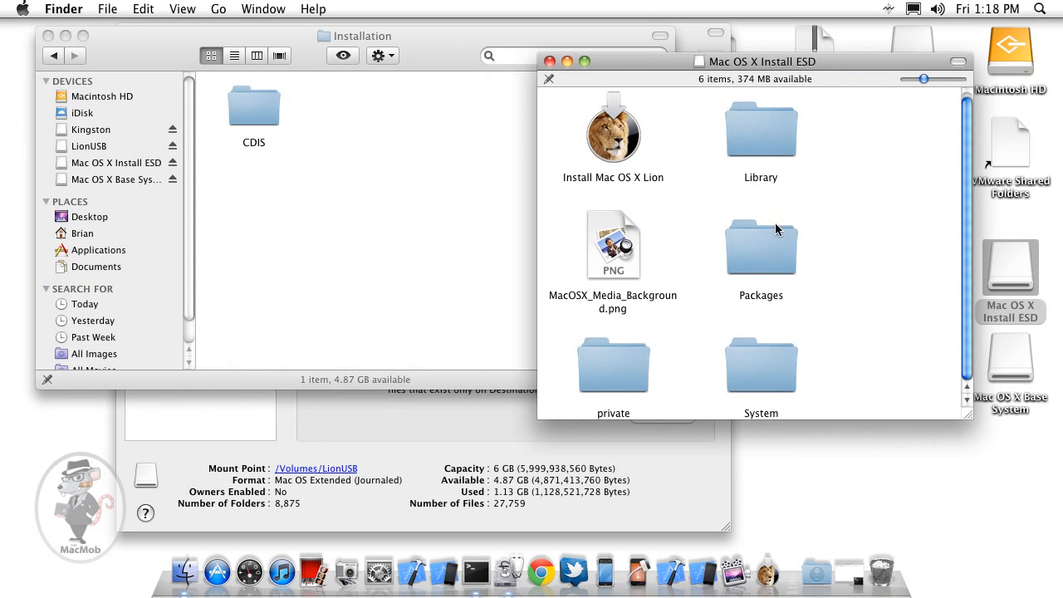
left_click_drag(752, 241, 348, 122)
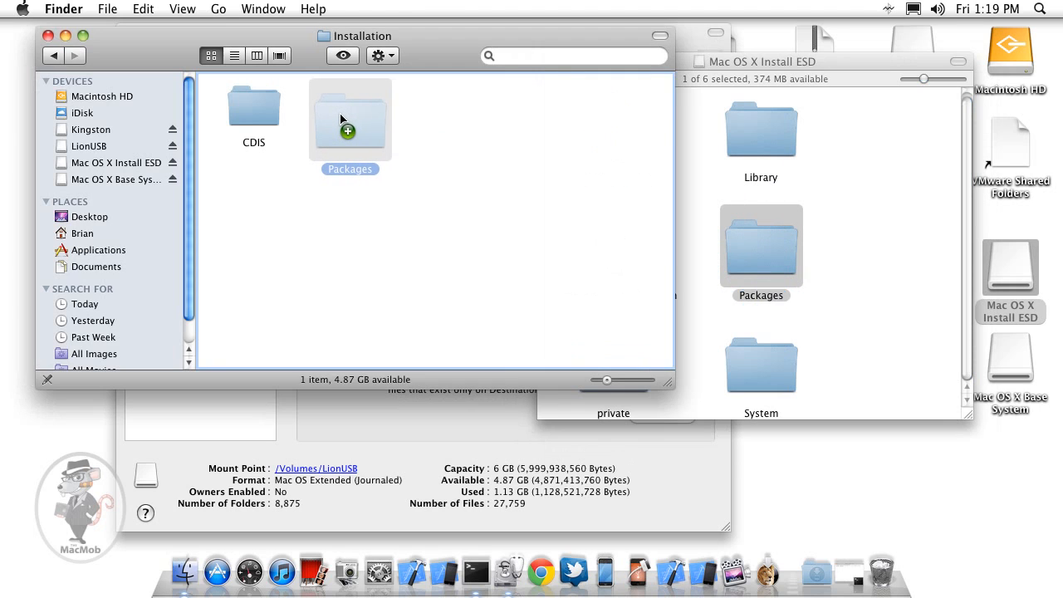
left_click(590, 223)
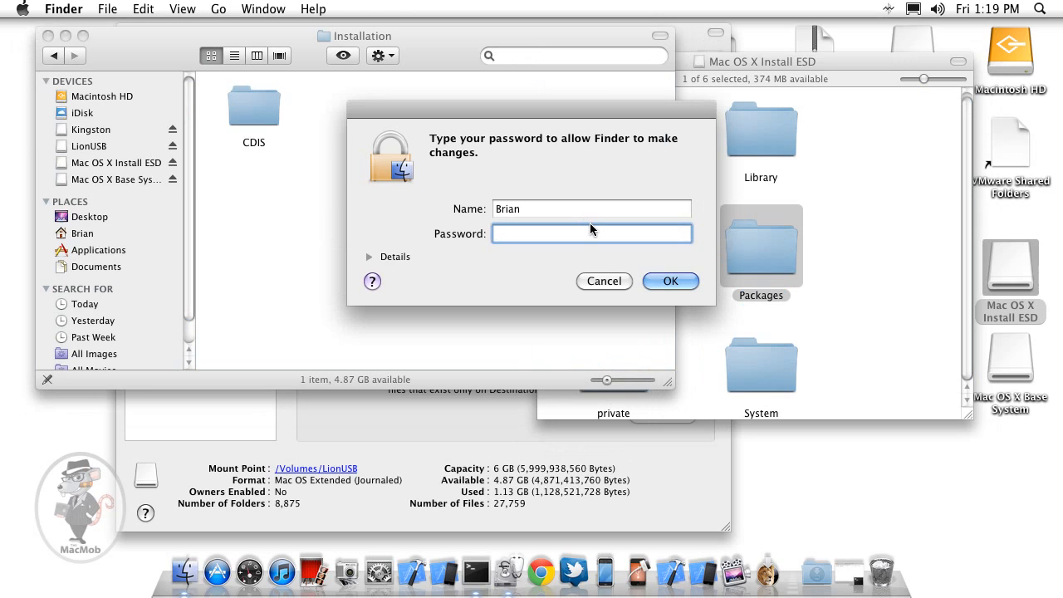
type("••••••••••")
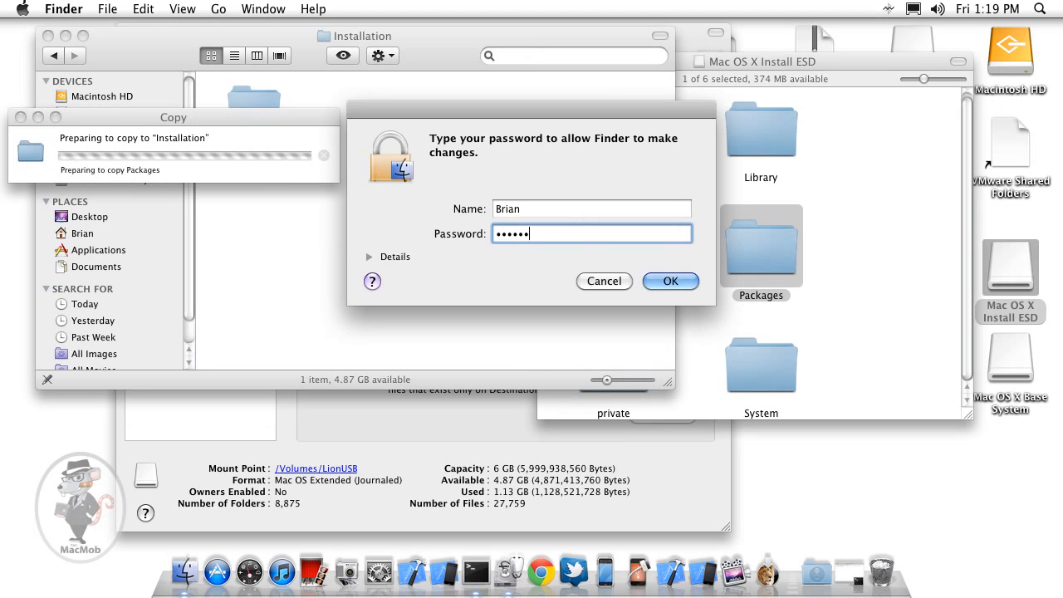
key("Return")
left_click_drag(298, 123, 689, 100)
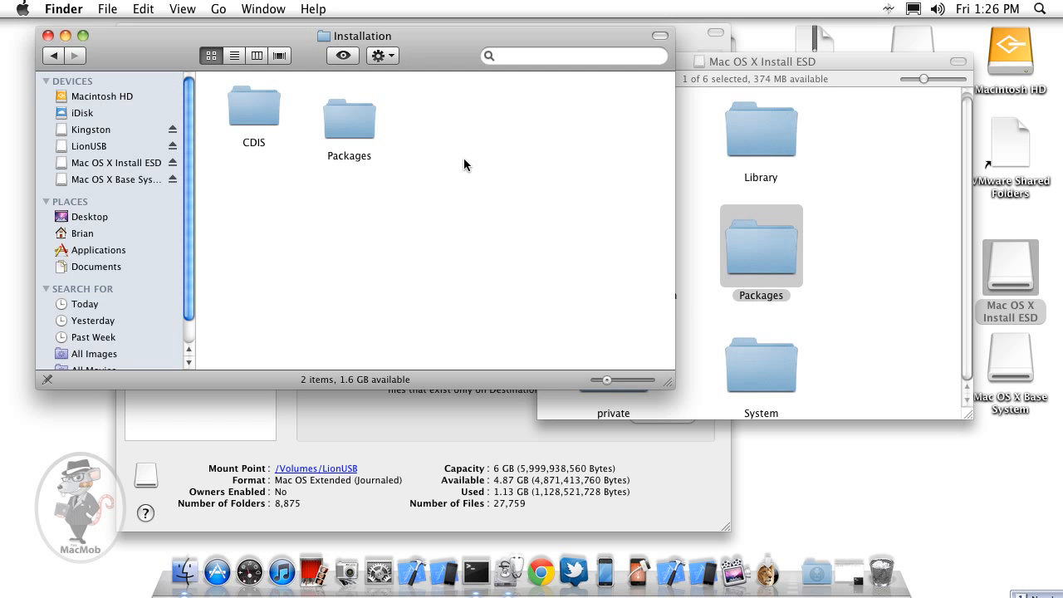
Clean up the icons in the Installation folder, then close the Installation and Mac OS X Install ESD windows.
right_click(464, 163)
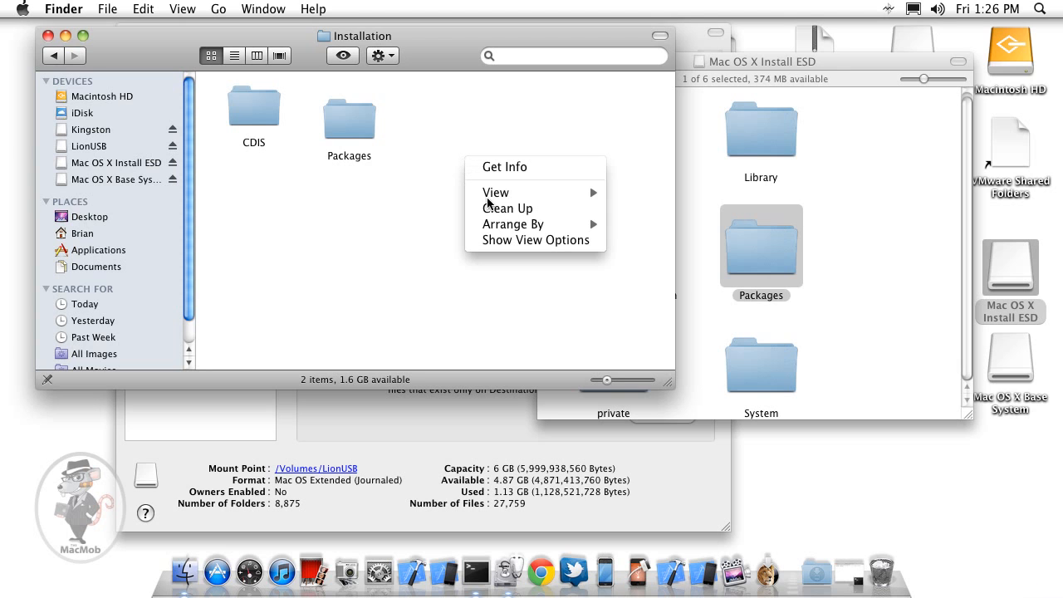
left_click(505, 208)
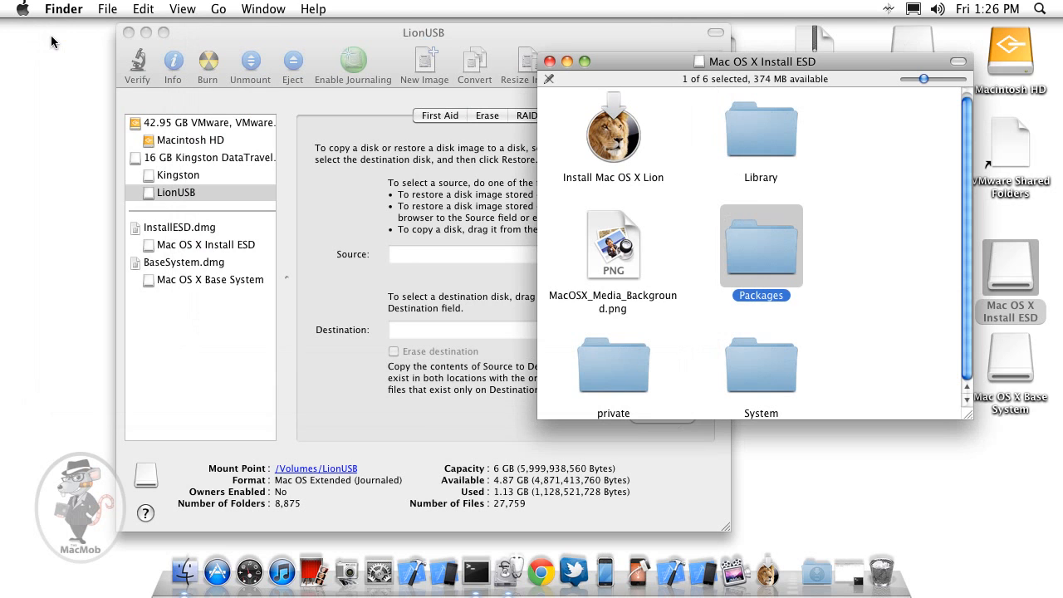
left_click(47, 36)
left_click(550, 64)
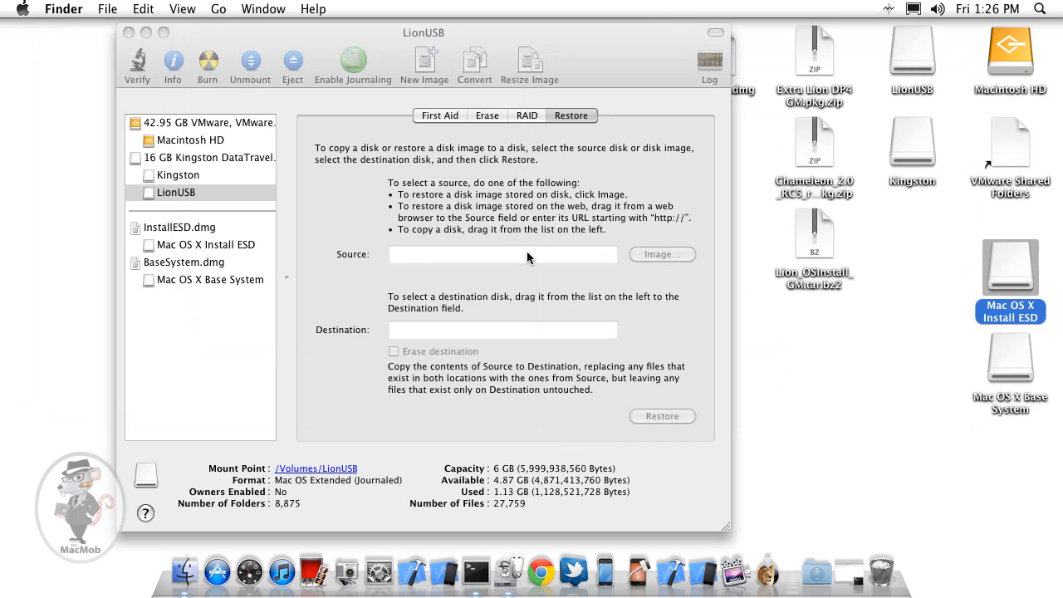
Switch to Disk Utility and force it to quit.
left_click(353, 48)
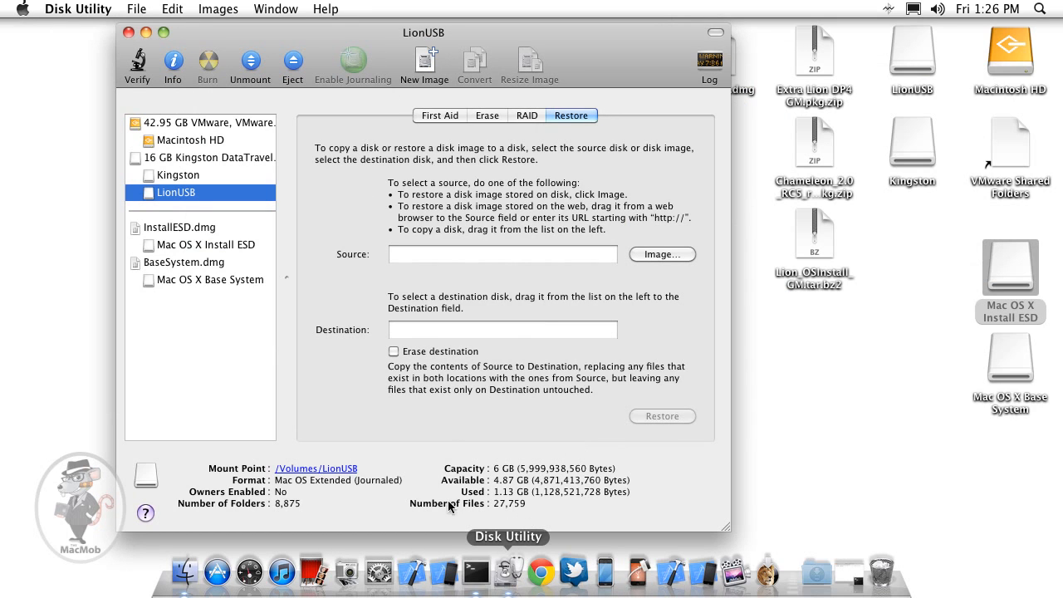
right_click(508, 571)
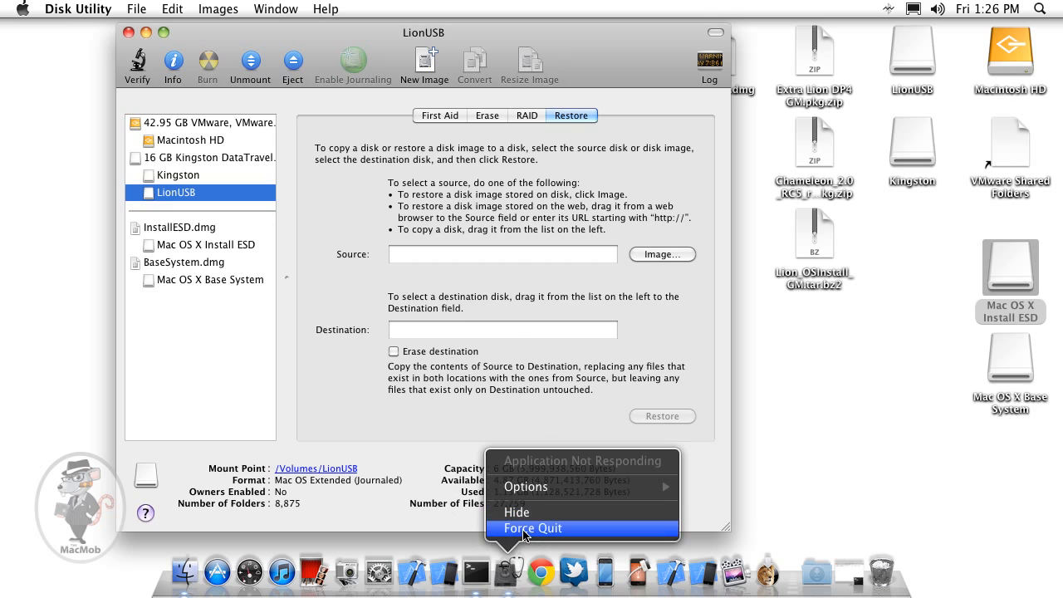
left_click(519, 526)
Switch to Terminal, end its shell session with "exit" and quit the application.
left_click(476, 571)
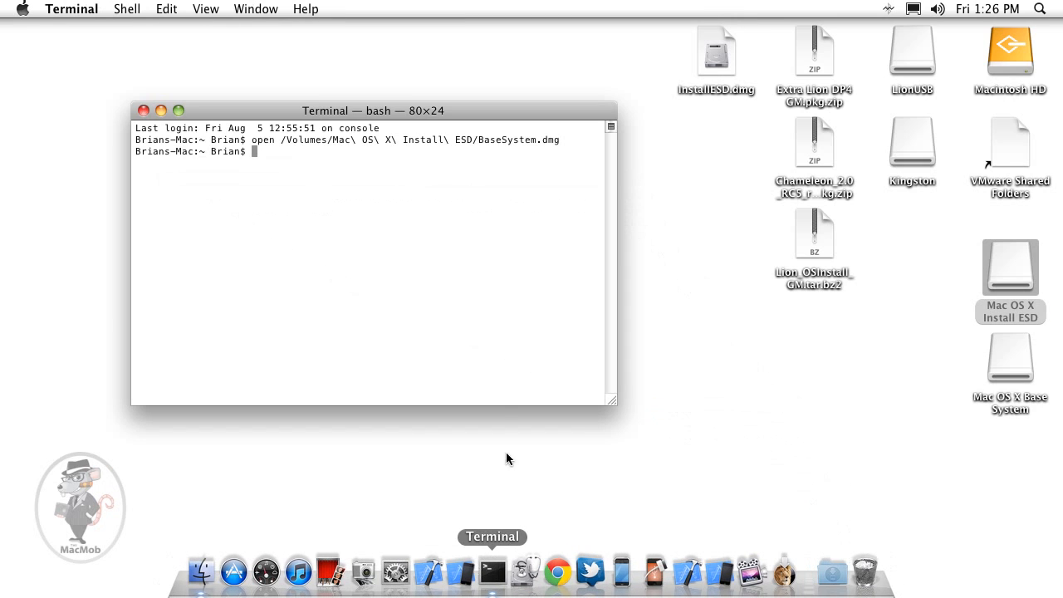
right_click(498, 577)
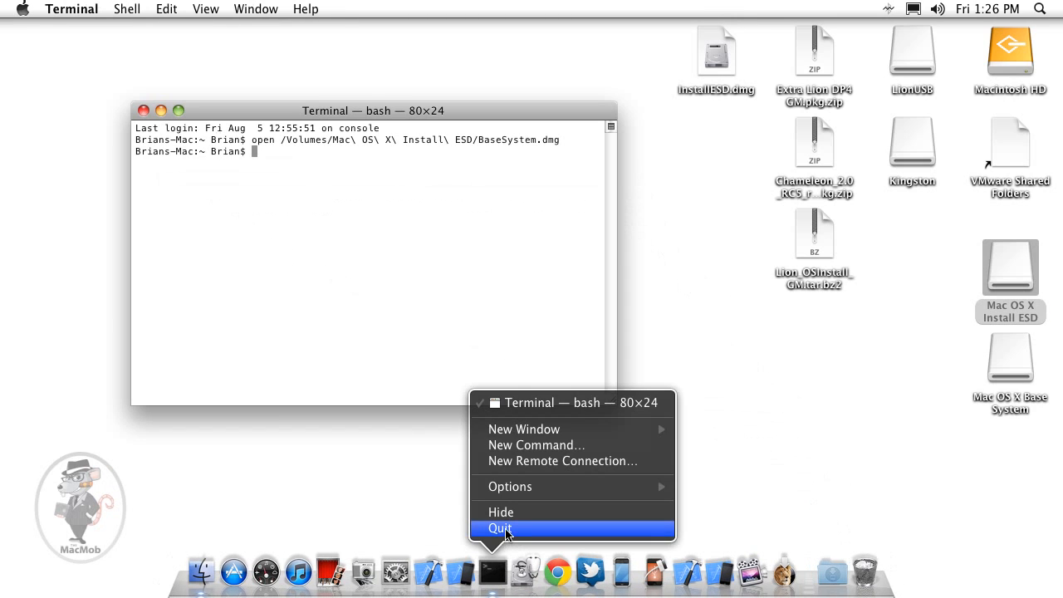
left_click(371, 107)
type("exit")
key("Return")
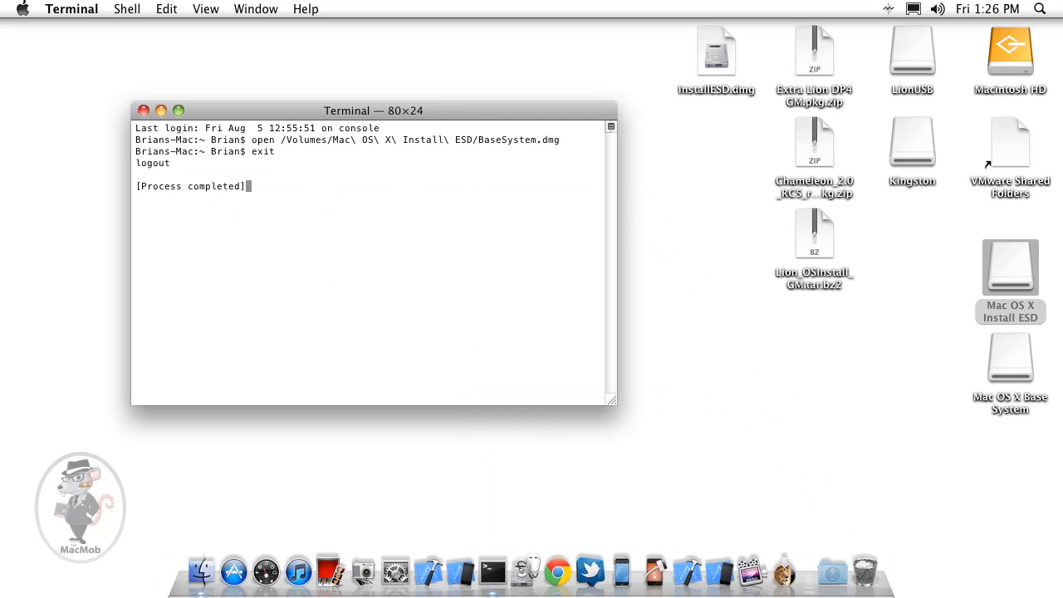
key("super+q")
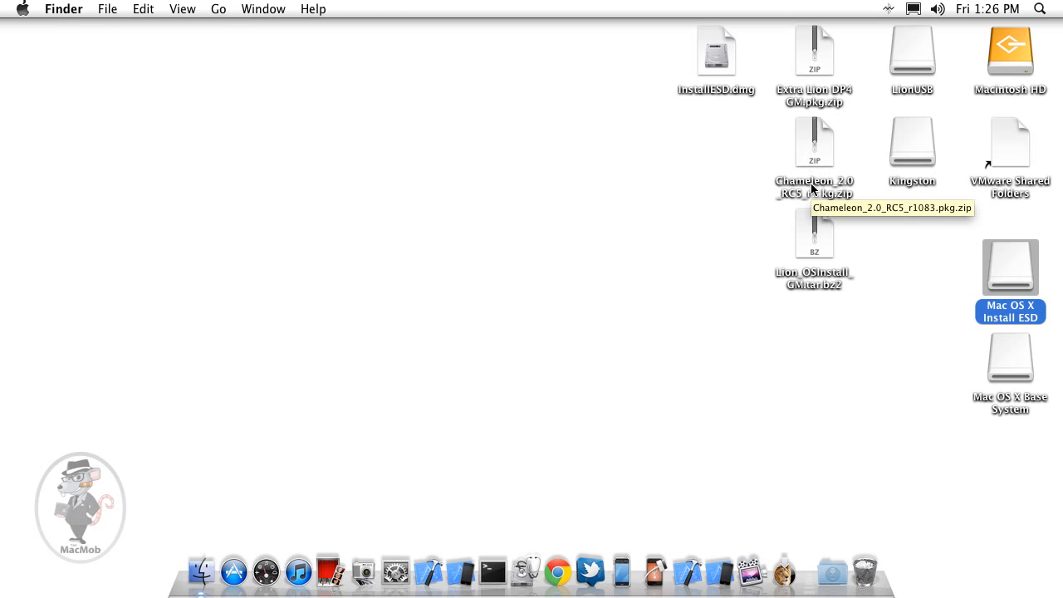
Extract the Extra Lion DP4 GM.pkg.zip archive and install its Extra package on LionUSB, authorising it with the account password.
double_click(817, 53)
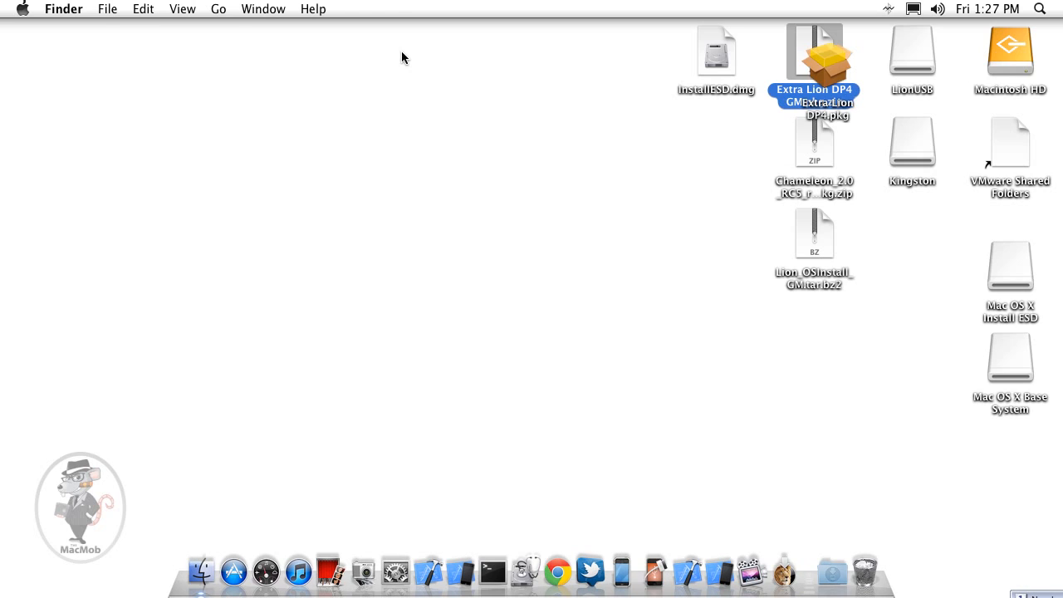
double_click(829, 67)
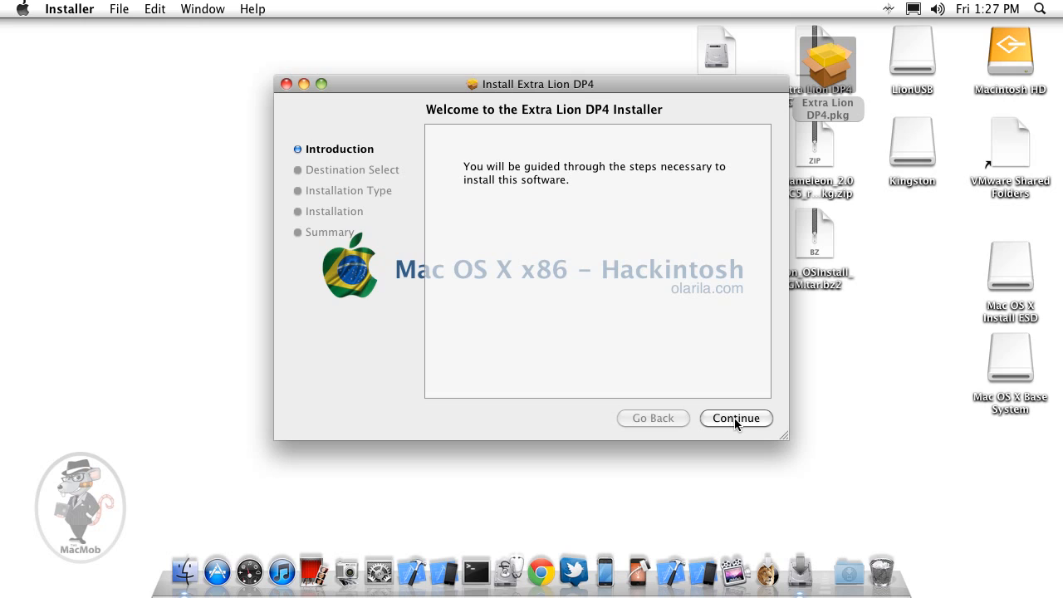
left_click(735, 418)
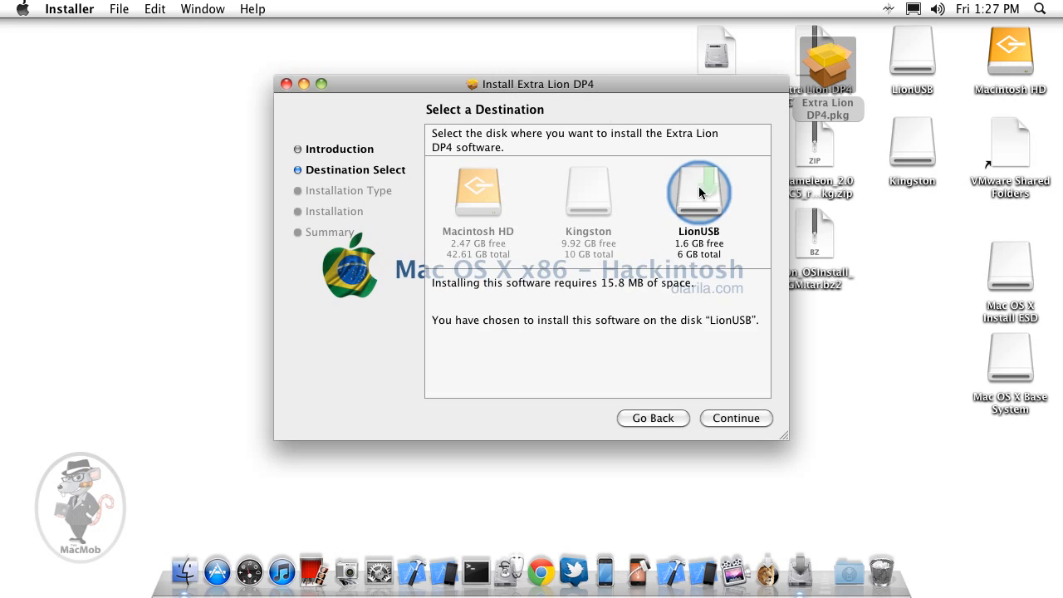
left_click(723, 422)
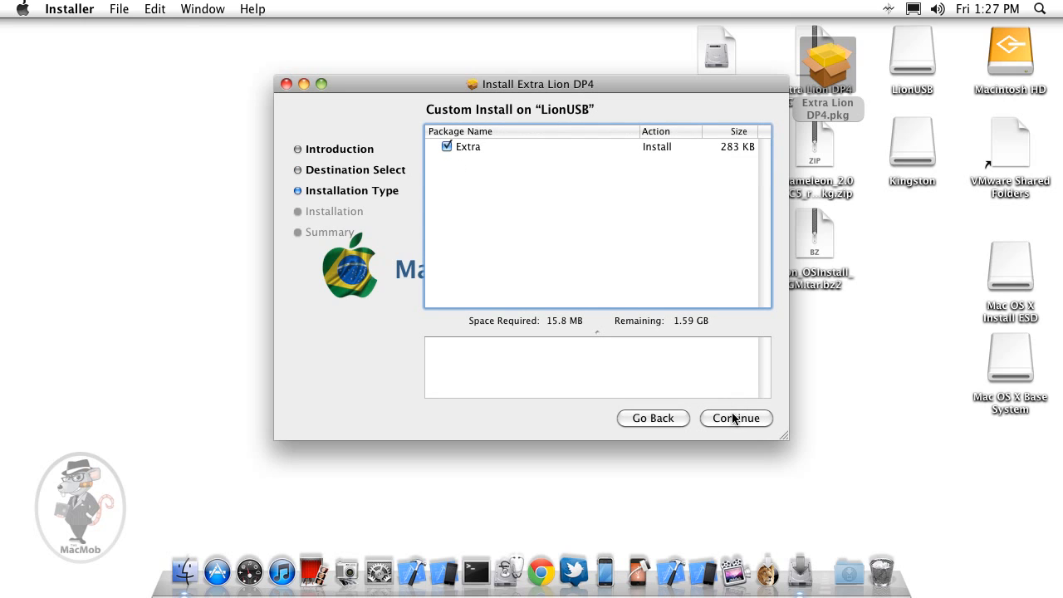
left_click(734, 418)
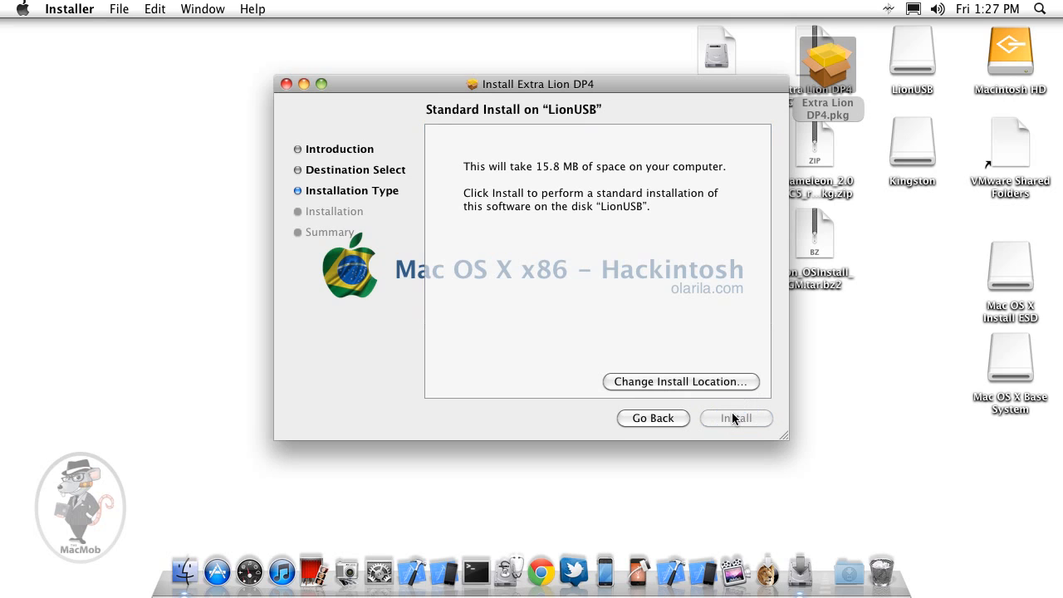
type("••••••••••")
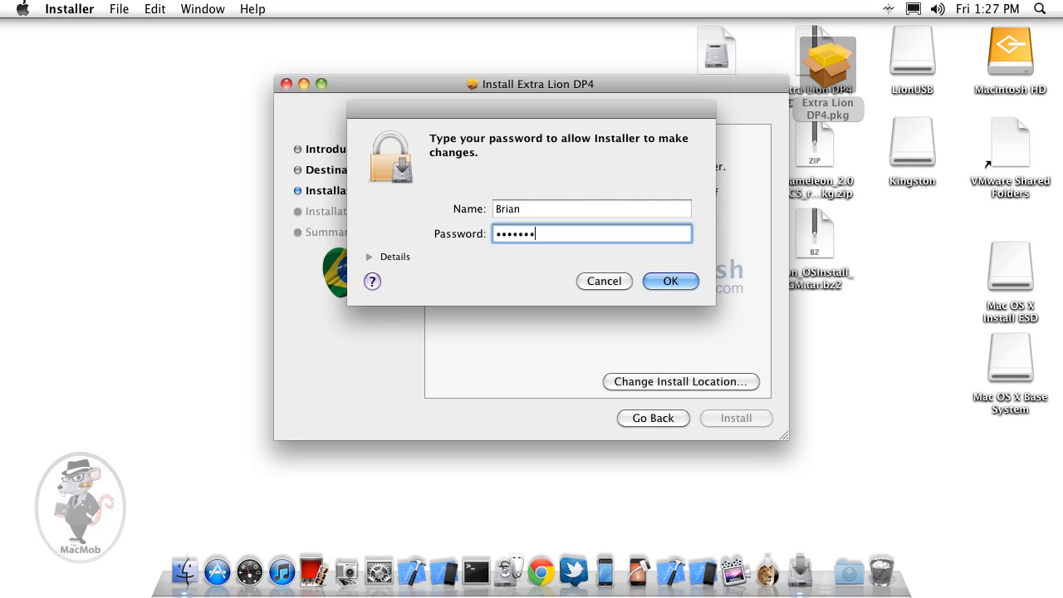
key("Return")
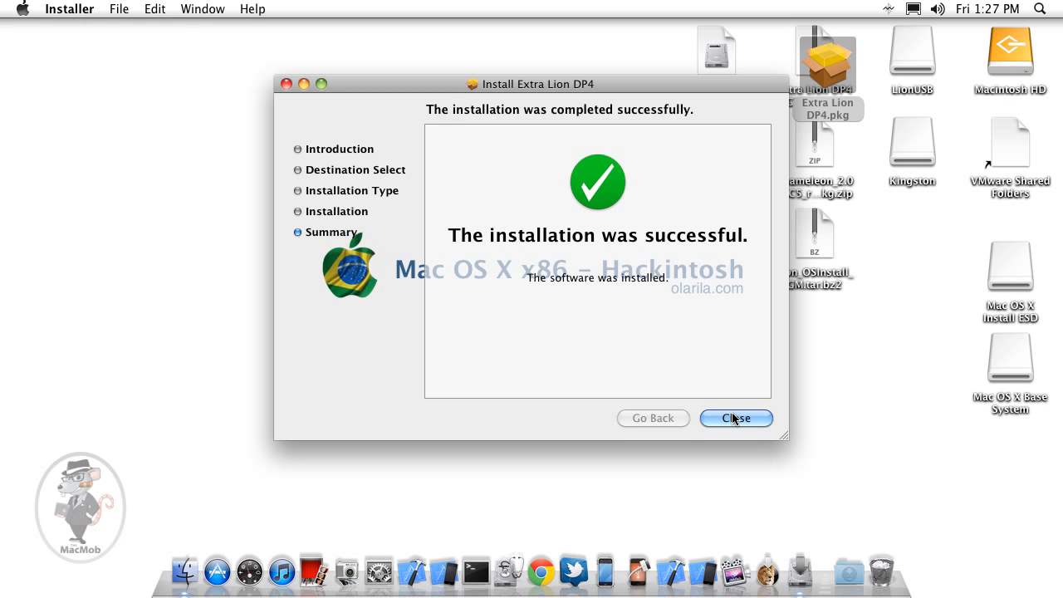
left_click(734, 418)
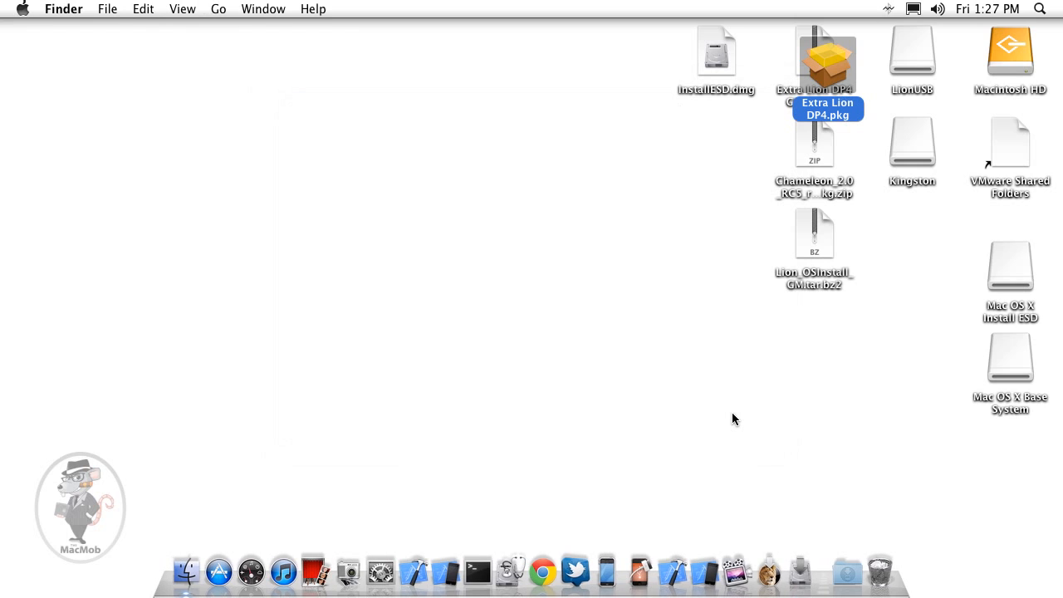
Remove Extra Lion DP4.pkg from the desktop and extract the Chameleon_2.0_RC5_r1083.pkg.zip archive.
right_click(833, 69)
left_click(785, 114)
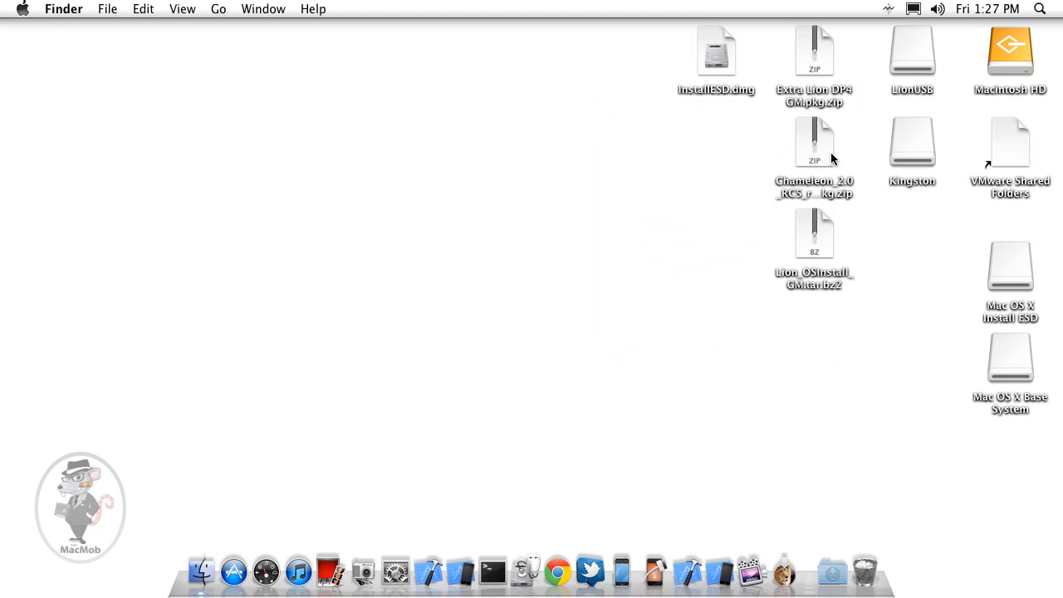
double_click(830, 167)
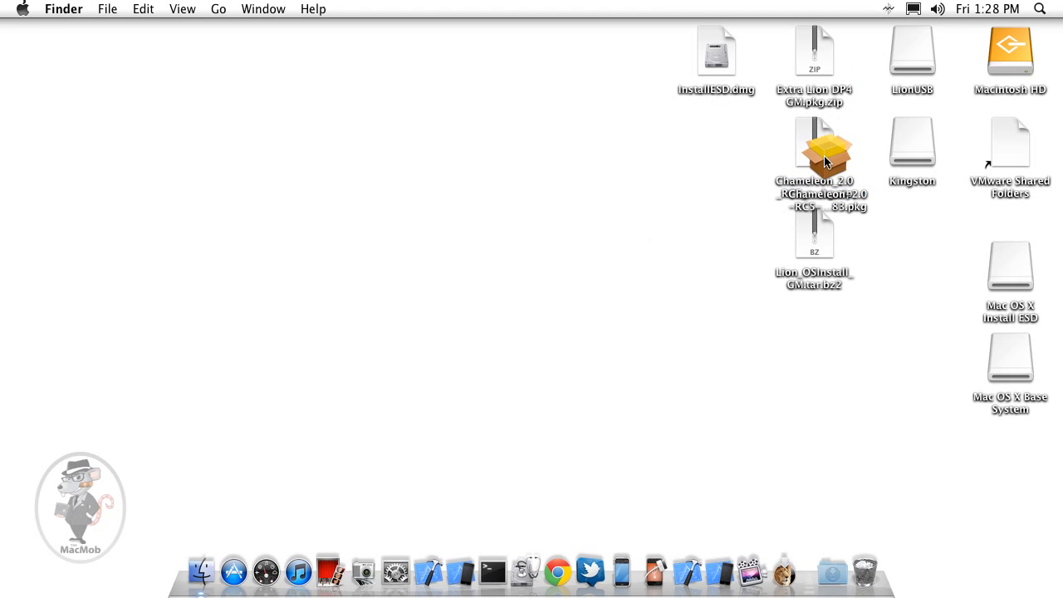
Launch the Chameleon RC5 installer and review its custom package list, keeping only Chameleon selected for installation.
double_click(827, 161)
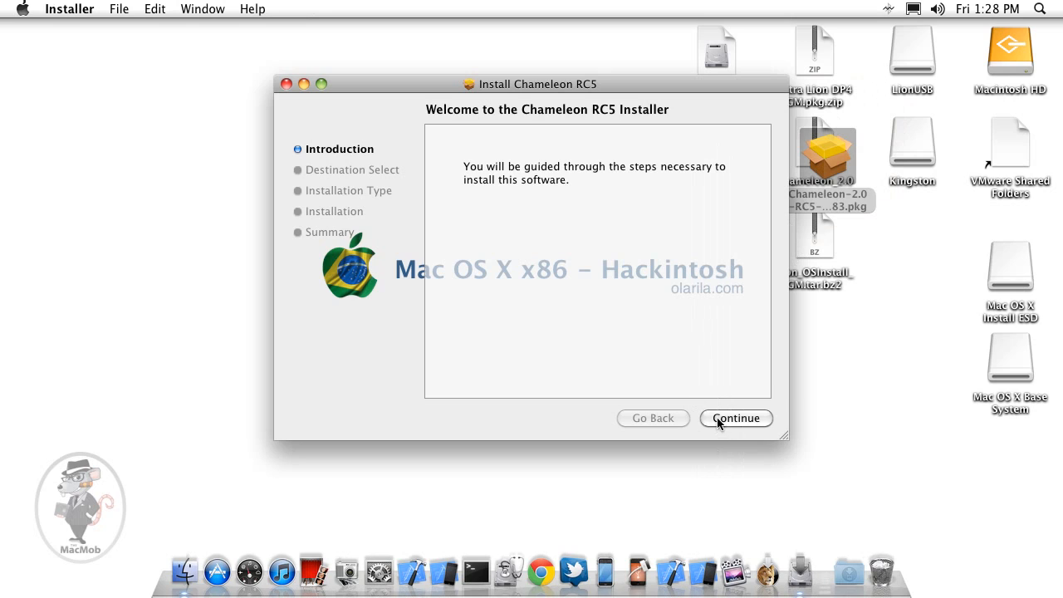
left_click(719, 420)
left_click(477, 148)
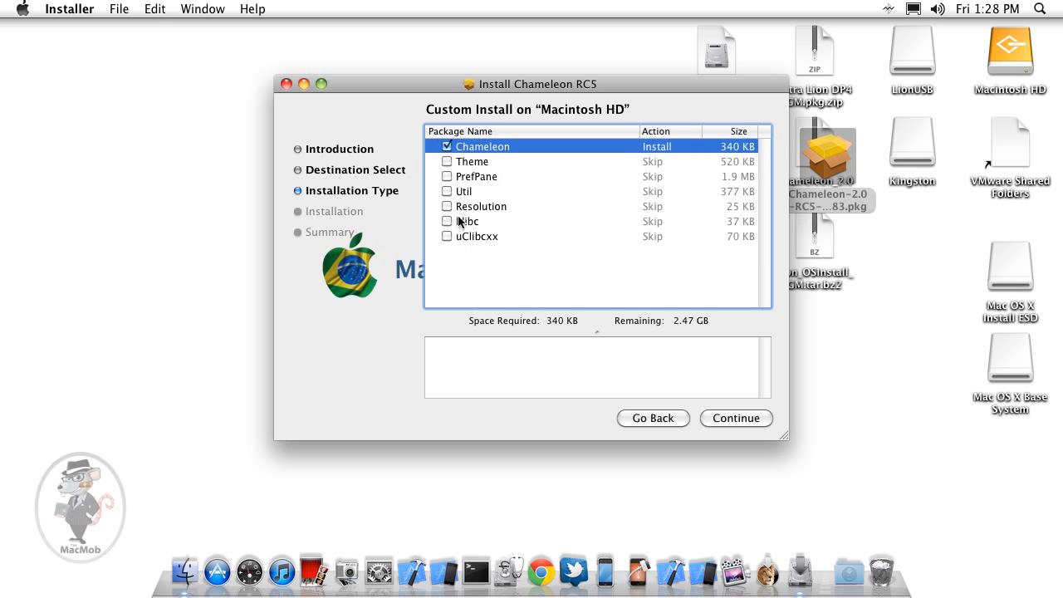
left_click(474, 164)
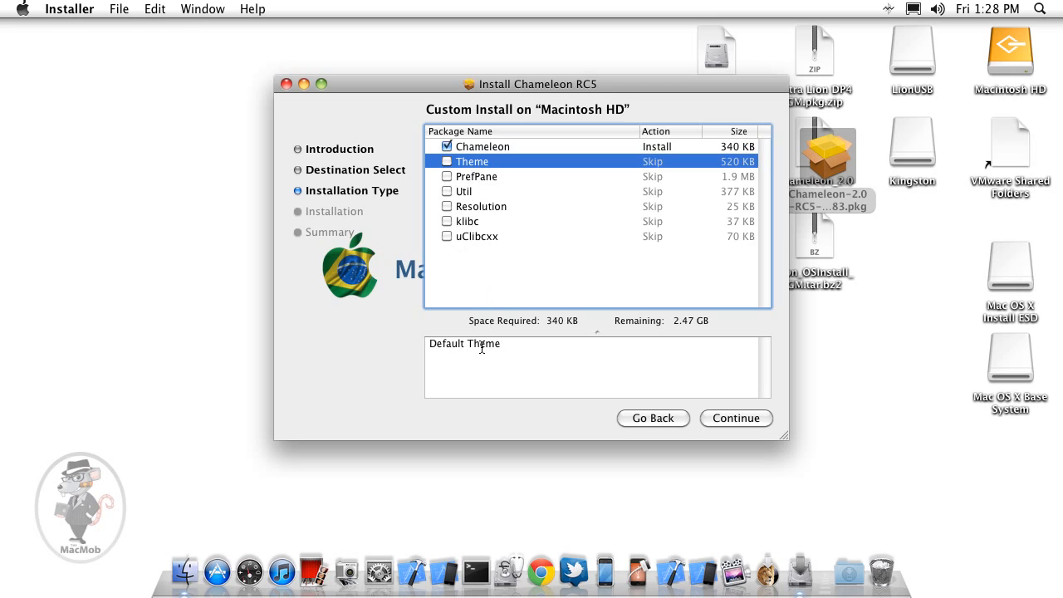
left_click(499, 195)
left_click(475, 207)
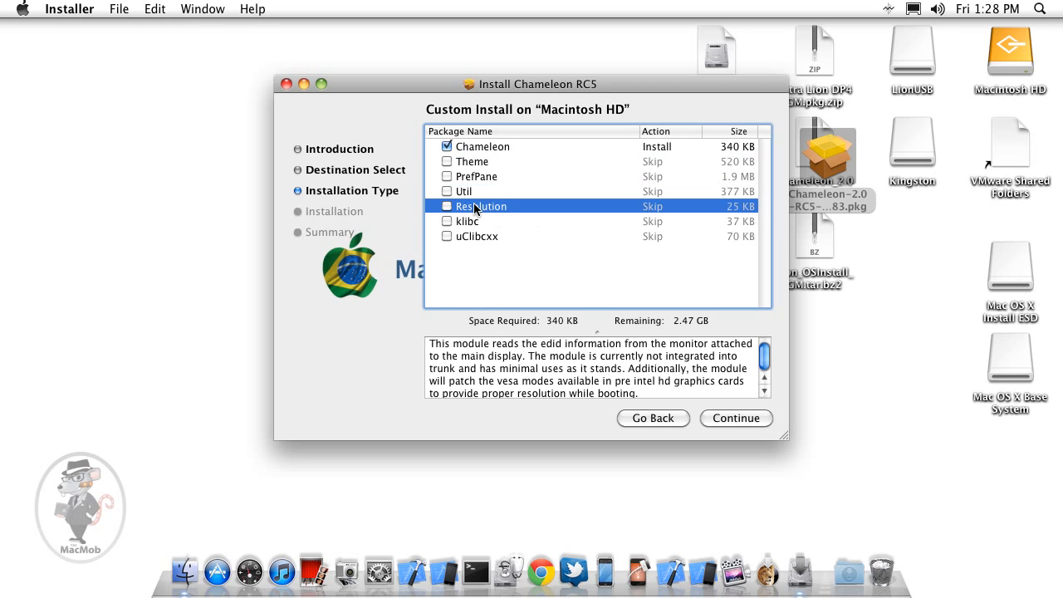
left_click(506, 149)
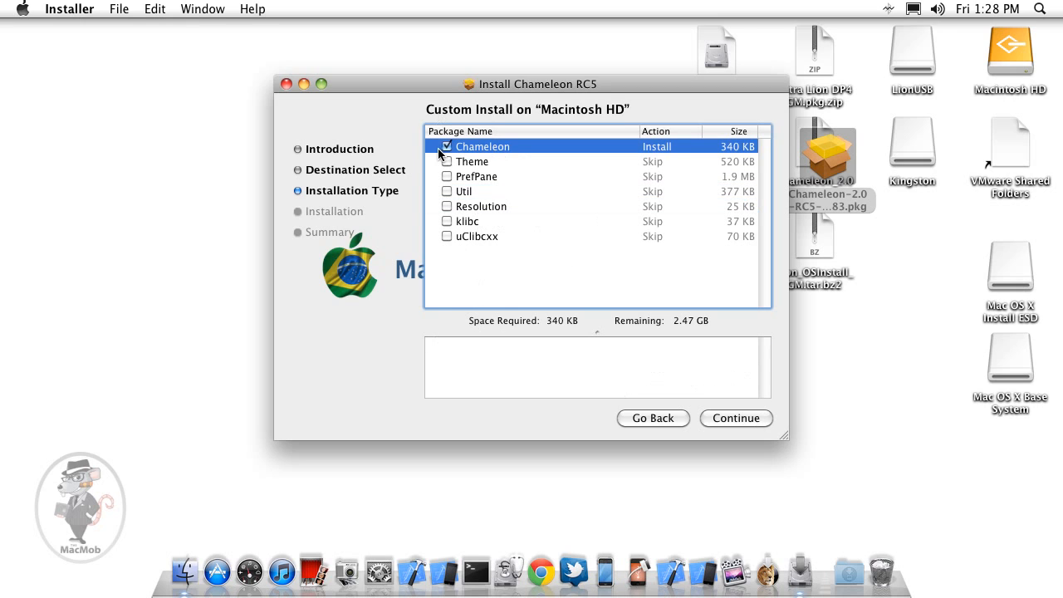
left_click(742, 419)
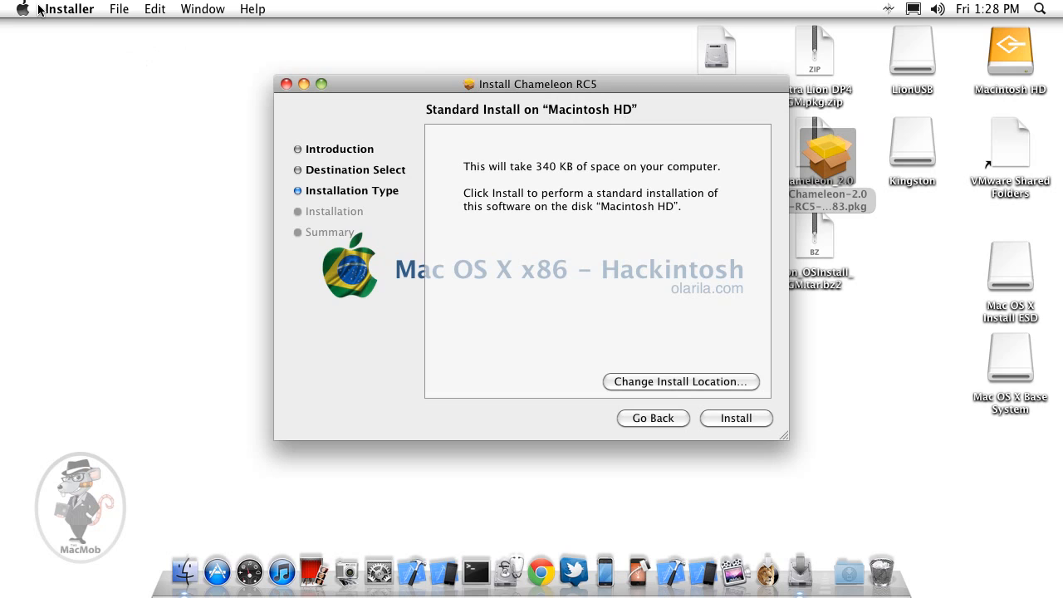
Change the Chameleon RC5 install location to LionUSB, run the installation authorised with the account password, and close the installer.
left_click(641, 383)
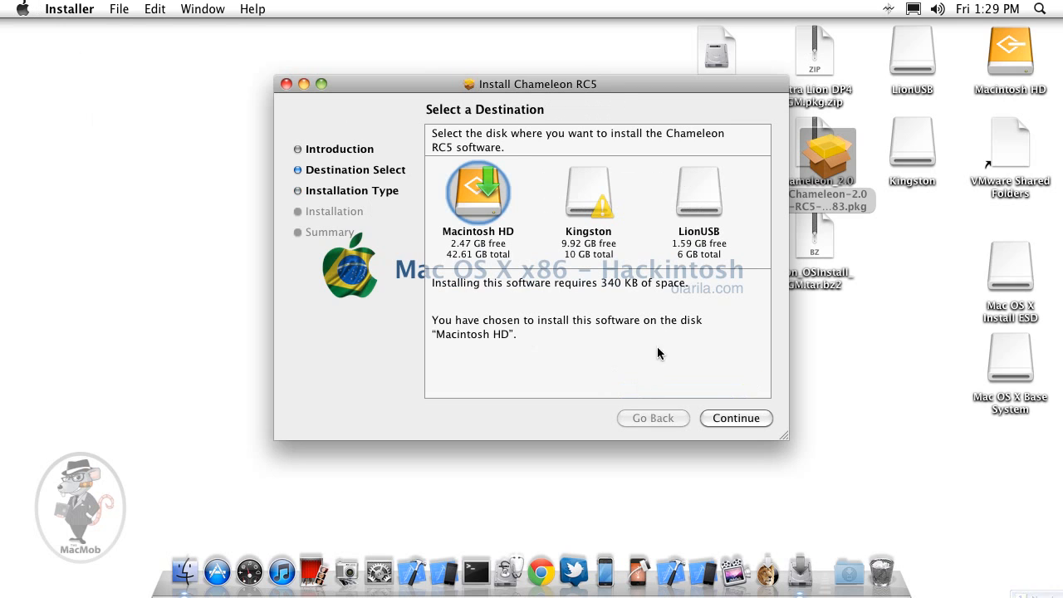
left_click(709, 196)
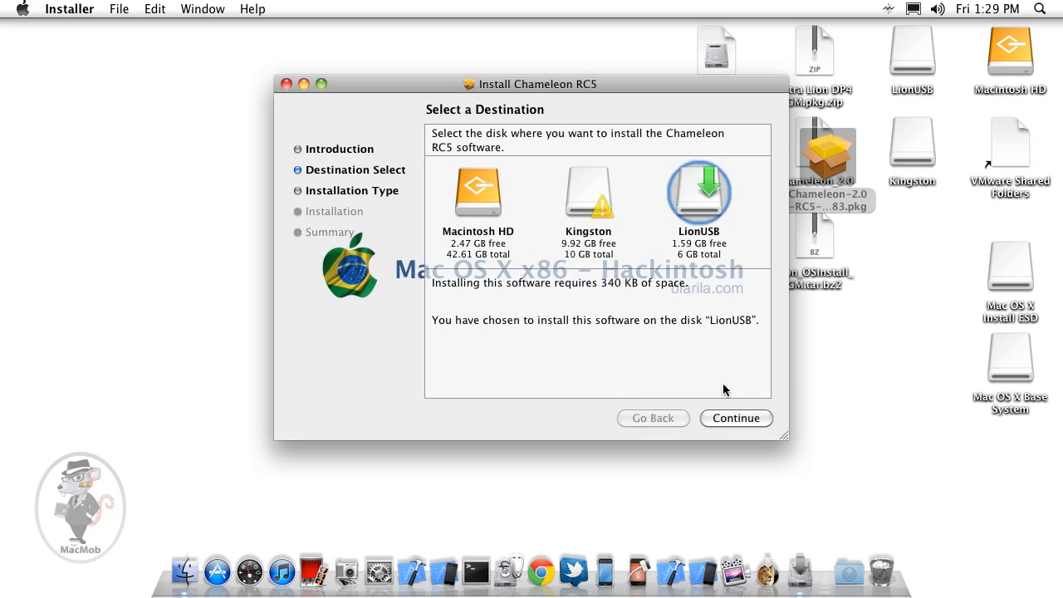
left_click(737, 417)
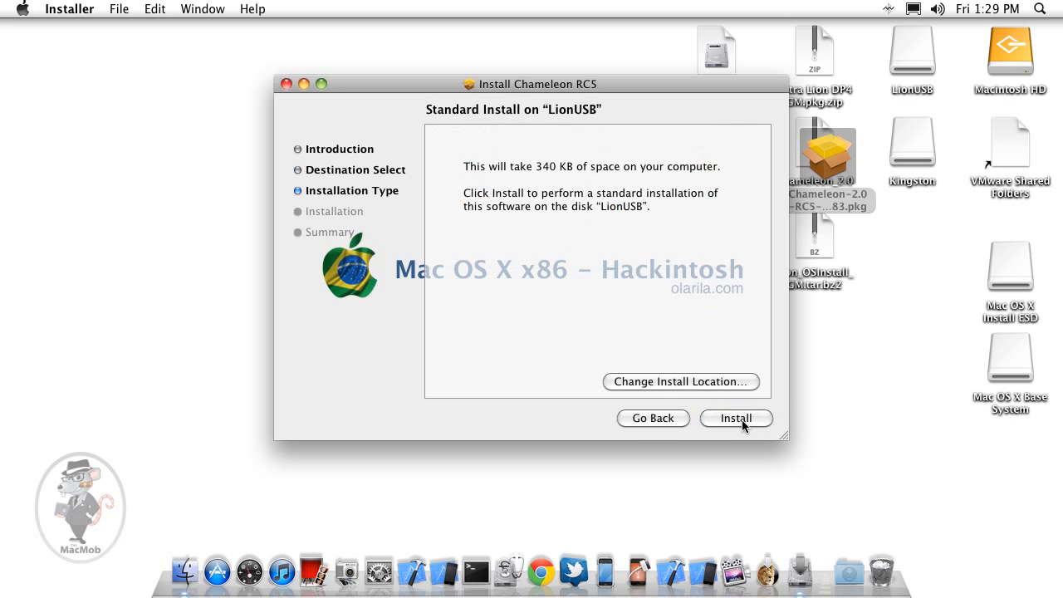
left_click(741, 419)
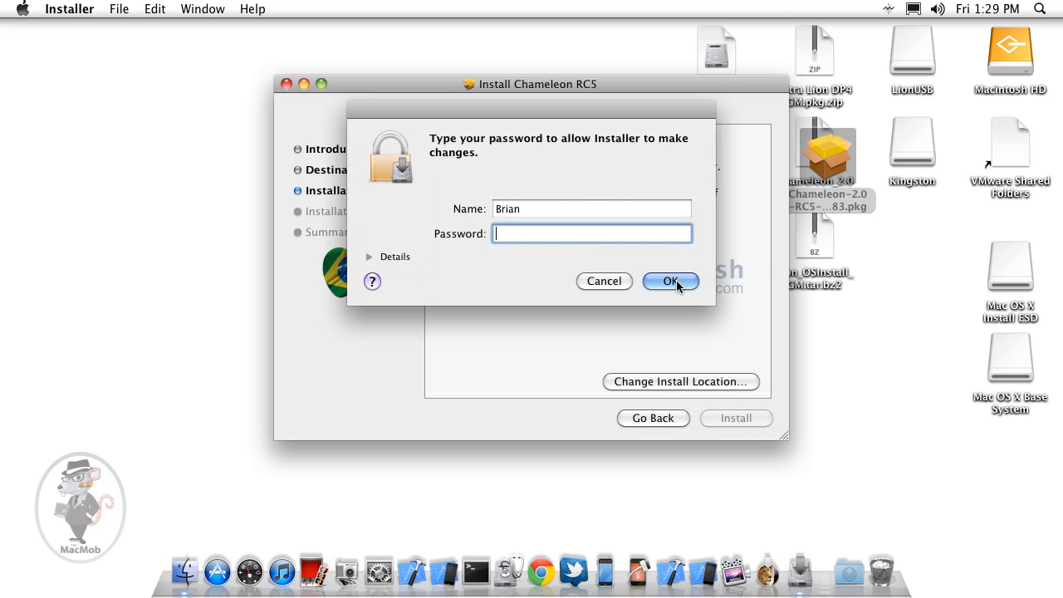
type("••••••••••")
left_click(670, 281)
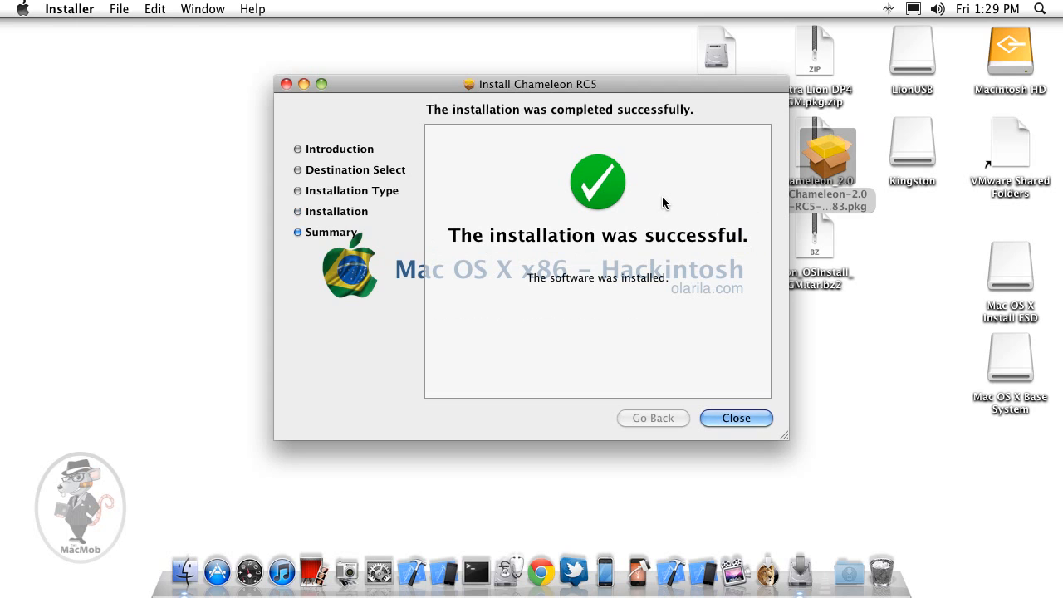
left_click(761, 419)
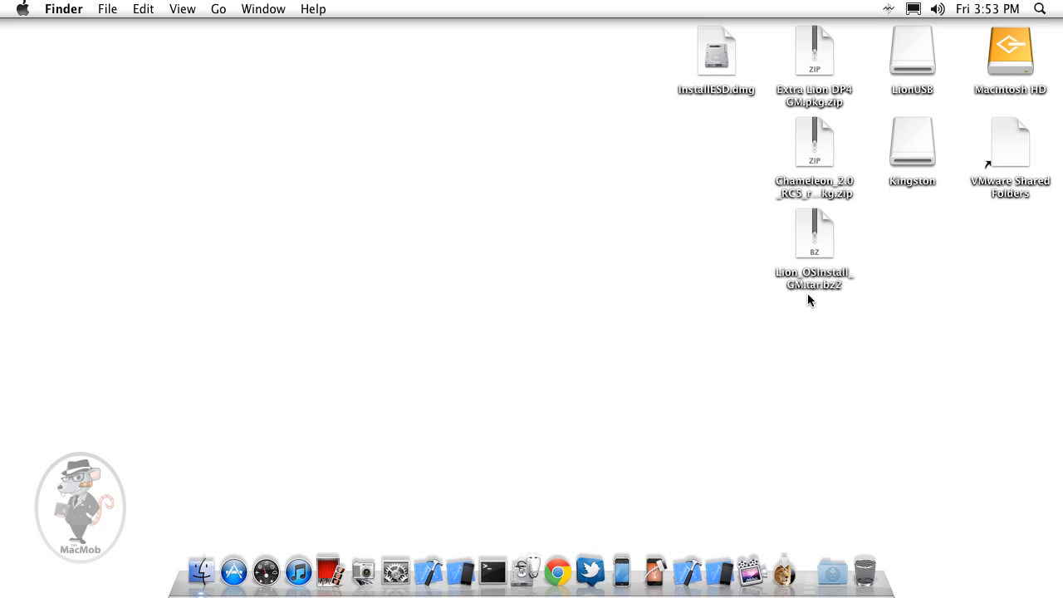
Extract the Lion_OSInstall_GM.tar.bz2 archive on the desktop.
double_click(818, 240)
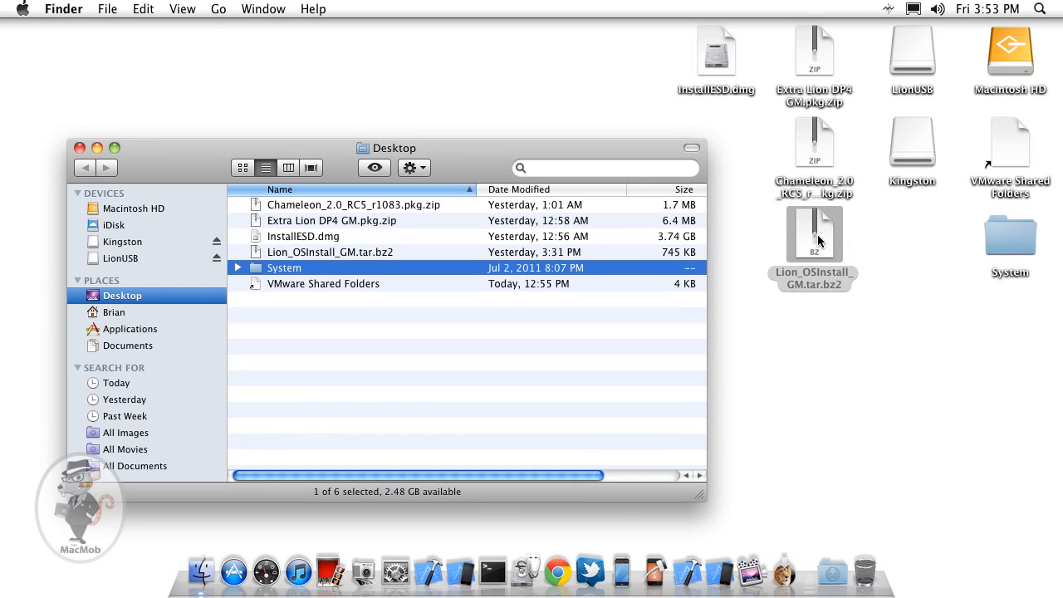
Switch to Disk Utility, view the partition scheme options for a three-partition layout on the 16 GB Kingston drive, and quit without applying.
left_click(525, 571)
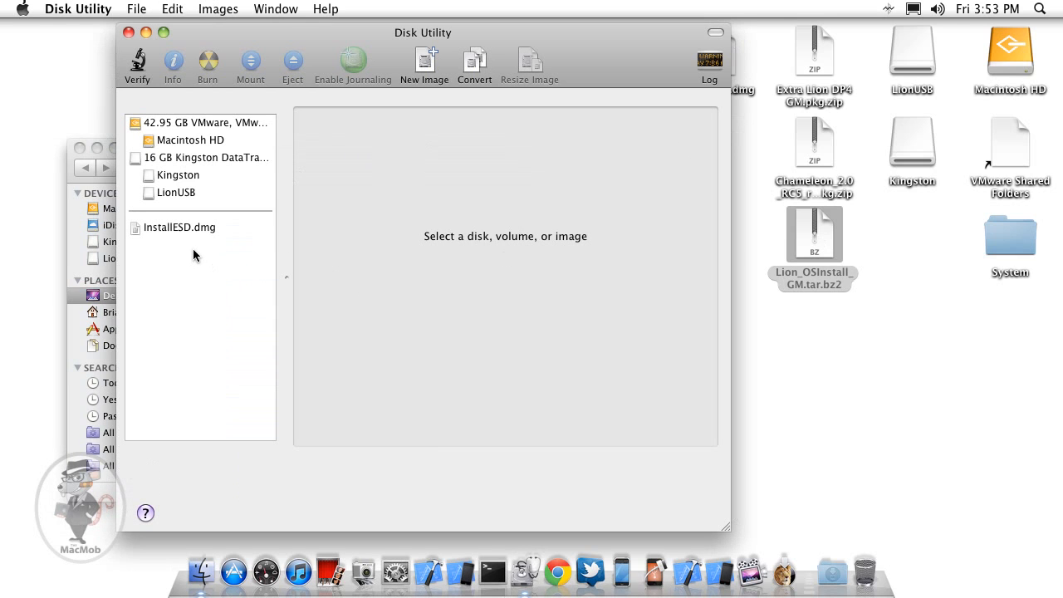
left_click(186, 163)
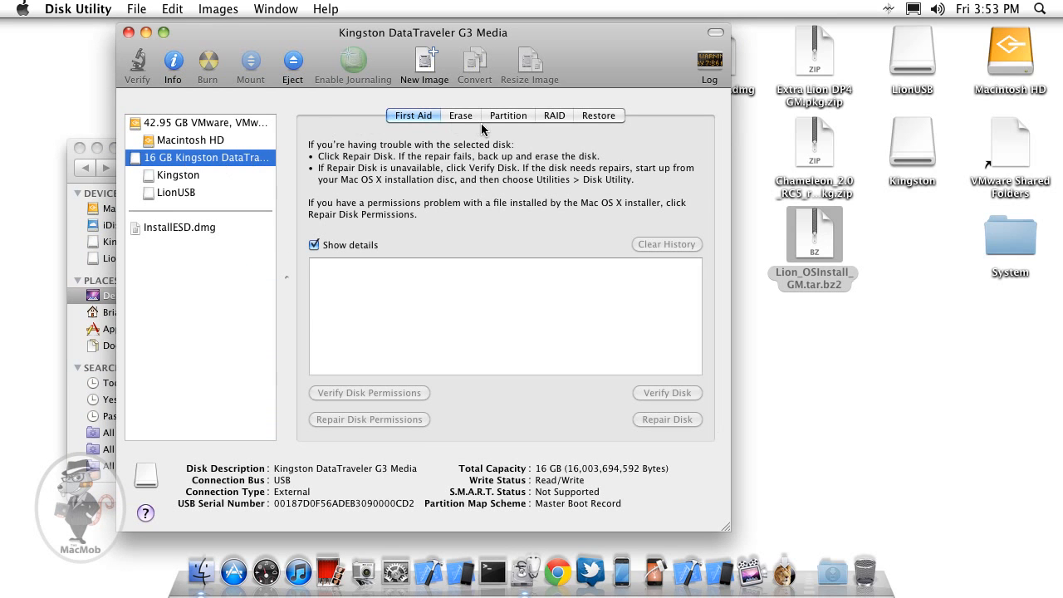
left_click(502, 116)
left_click(395, 173)
left_click(380, 205)
left_click(409, 422)
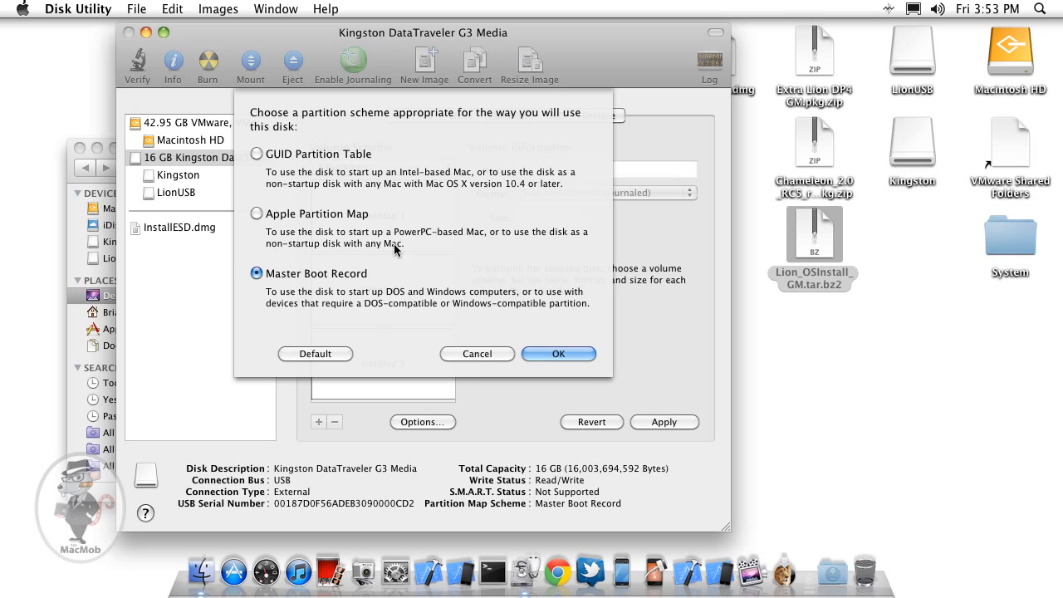
left_click(477, 353)
right_click(523, 571)
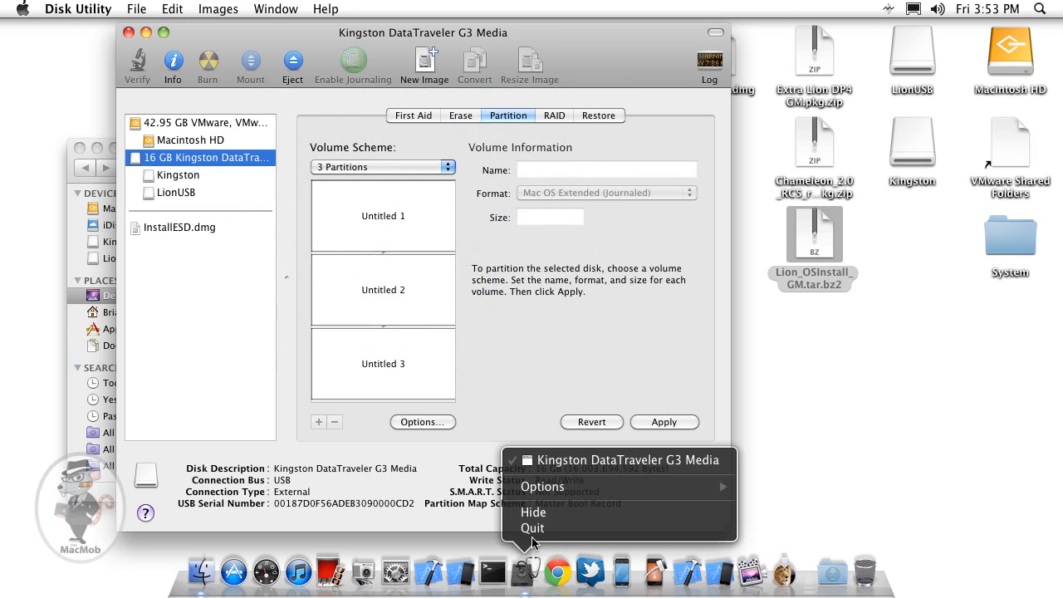
left_click(534, 529)
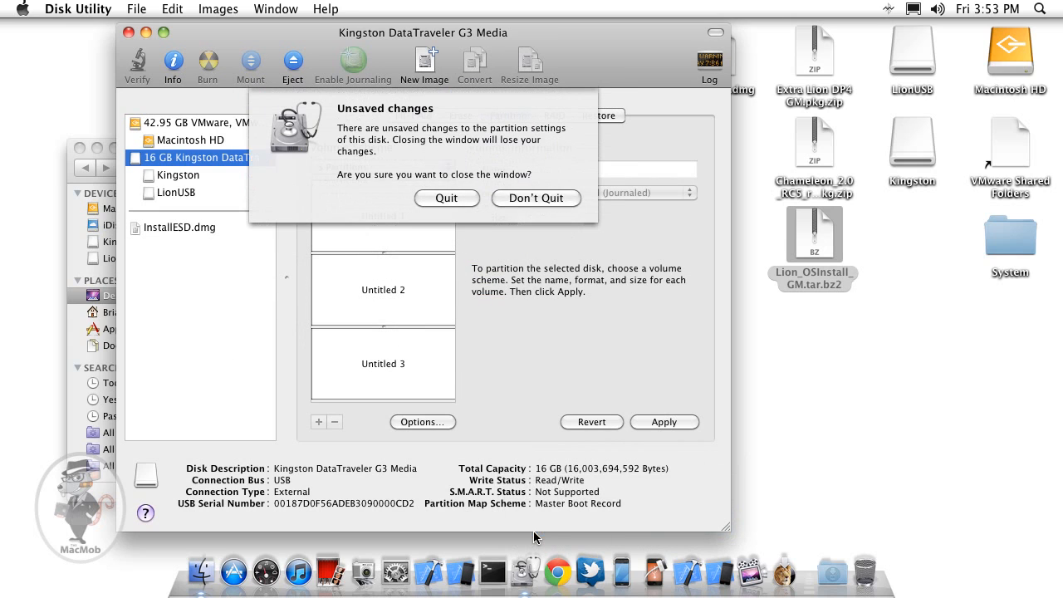
left_click(447, 197)
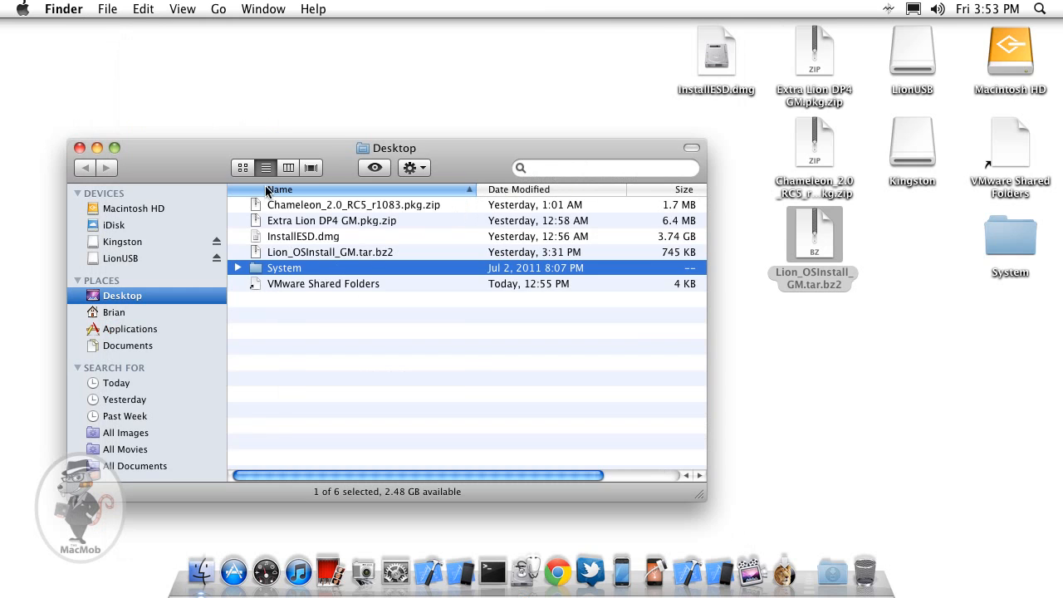
Open the LionUSB volume in Finder and arrange its window beside the Desktop folder window.
mouse_move(210, 167)
left_mouse_down()
mouse_move(179, 165)
mouse_move(204, 160)
left_mouse_up()
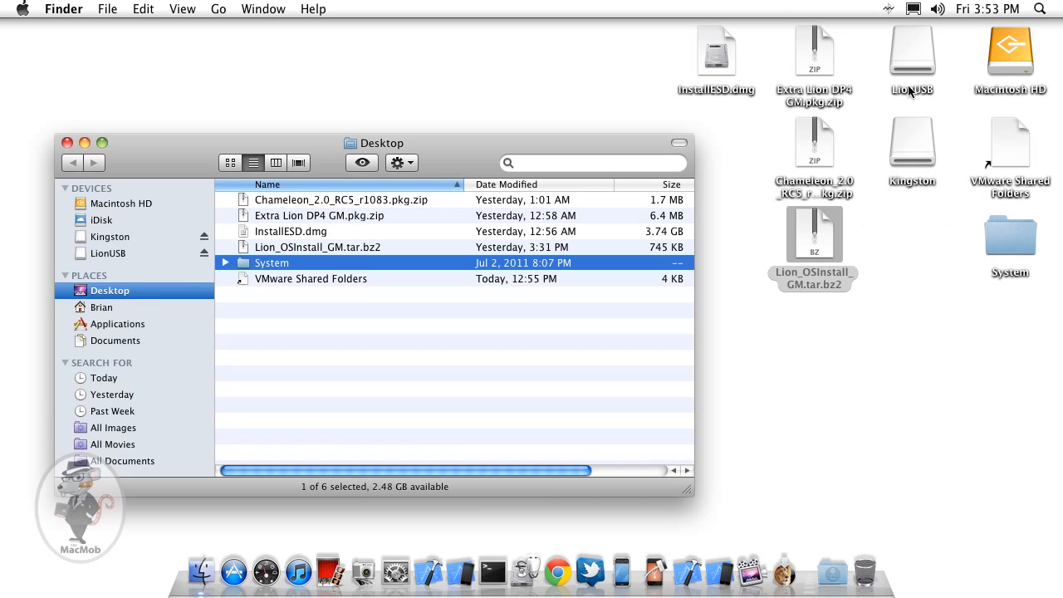
double_click(913, 59)
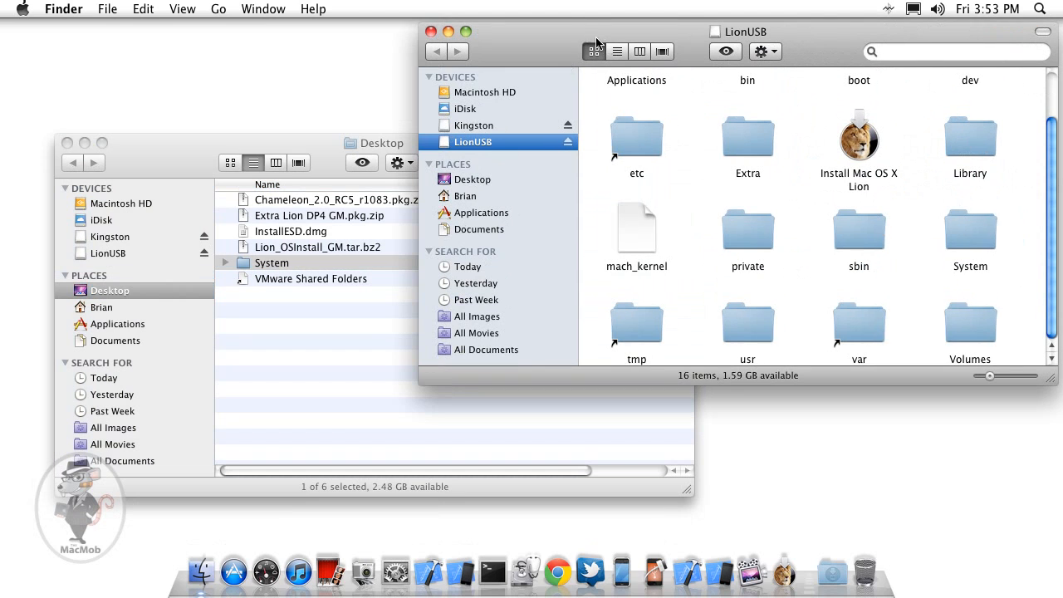
left_click_drag(340, 159, 293, 122)
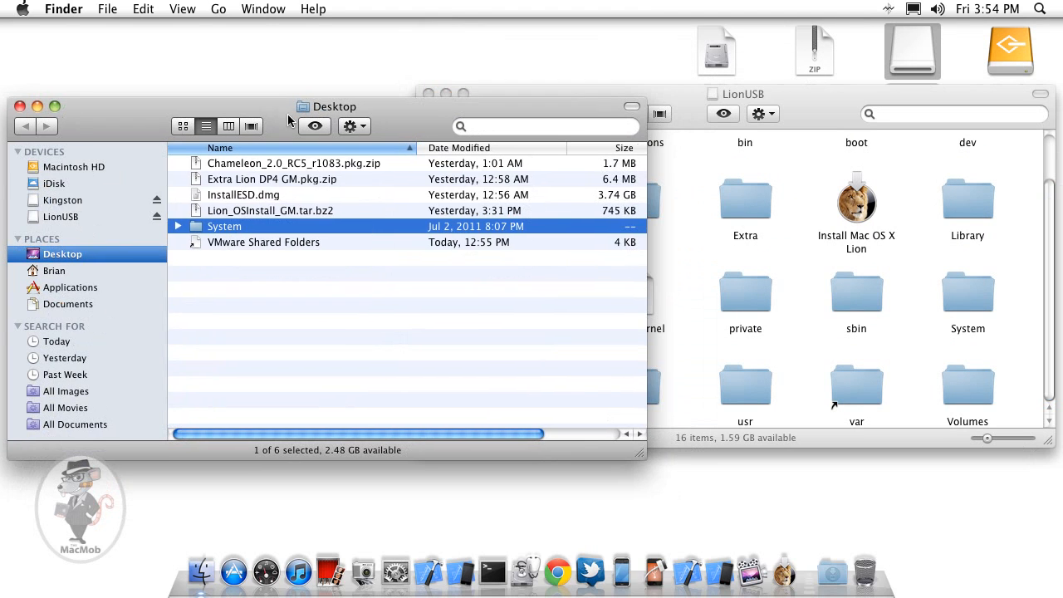
left_click(801, 276)
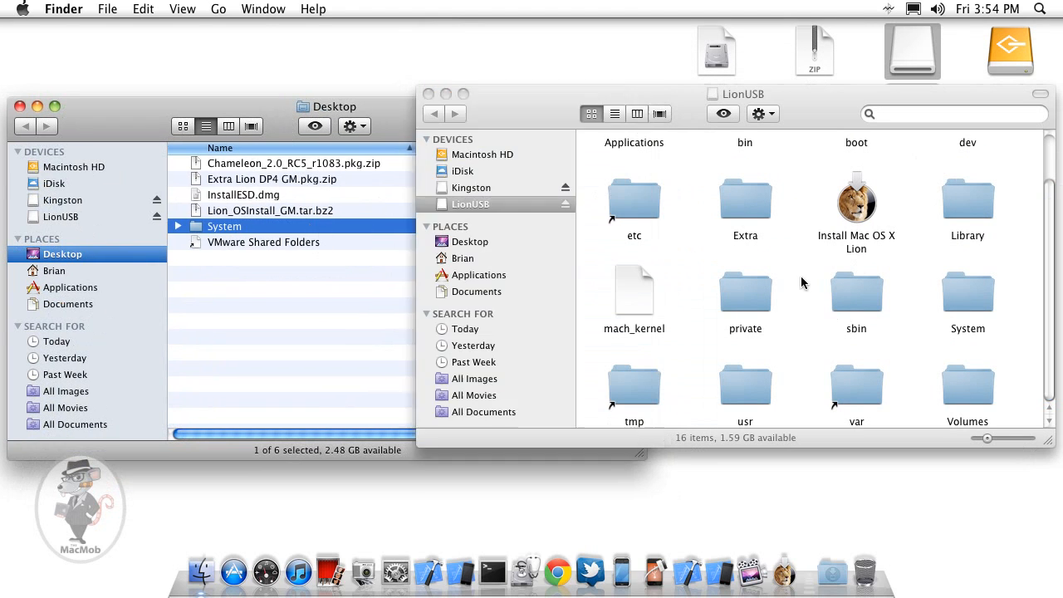
left_click(284, 121)
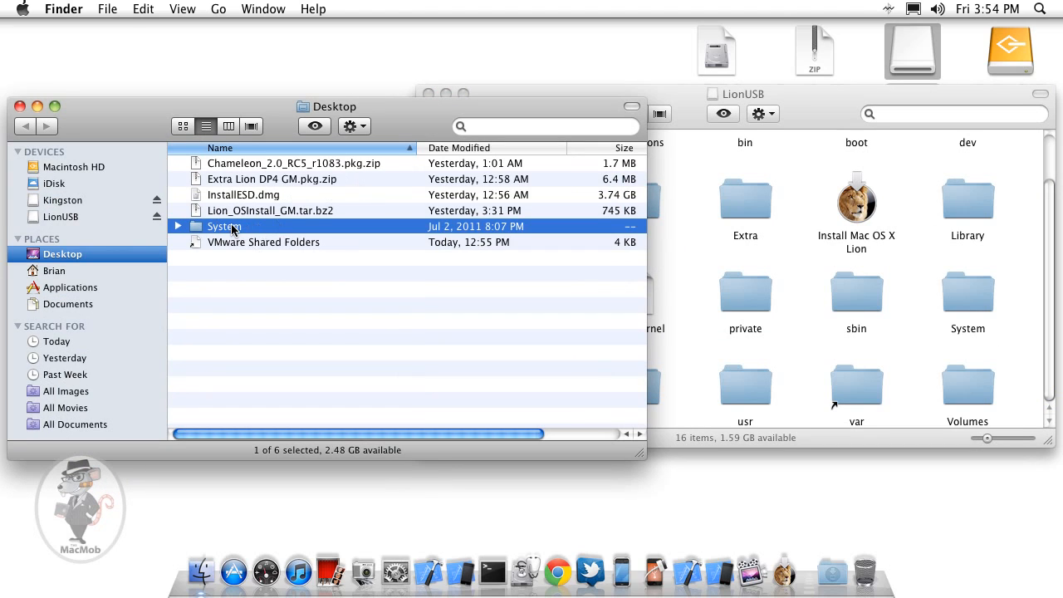
Open the Packages folder inside System/Installation of the extracted System folder on the Desktop.
double_click(233, 227)
left_click(233, 165)
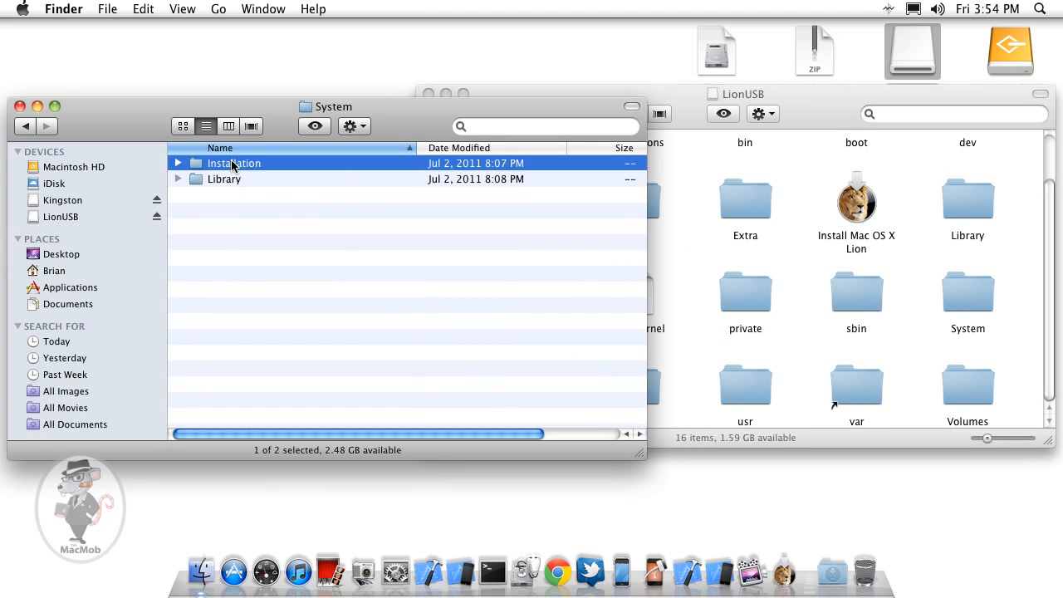
double_click(231, 163)
double_click(222, 164)
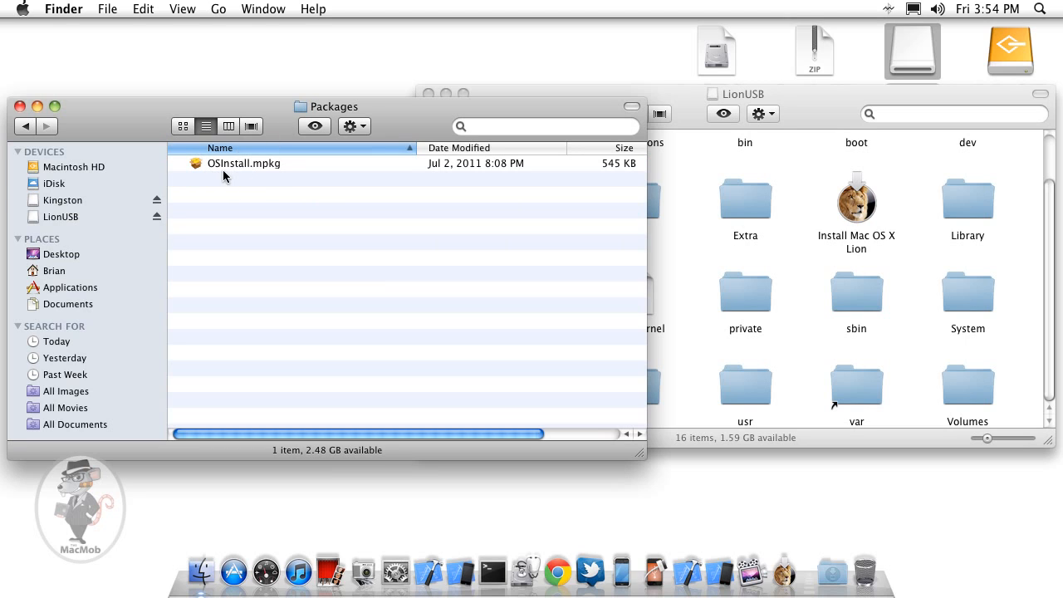
Copy the extracted OSInstall.mpkg into LionUSB's System/Installation/Packages folder, replacing the older file there.
left_click(968, 285)
double_click(968, 285)
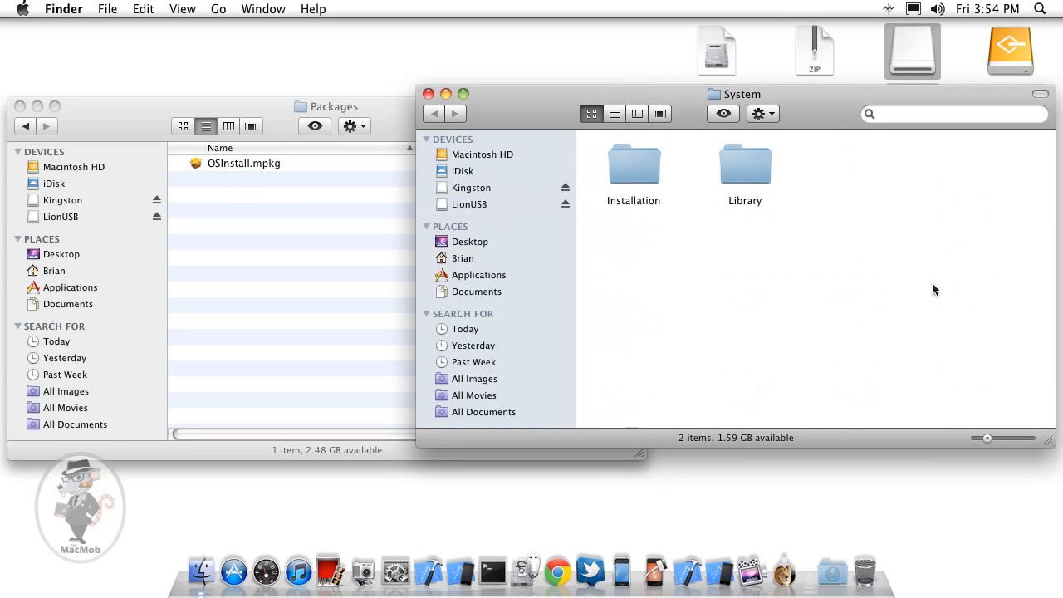
double_click(639, 173)
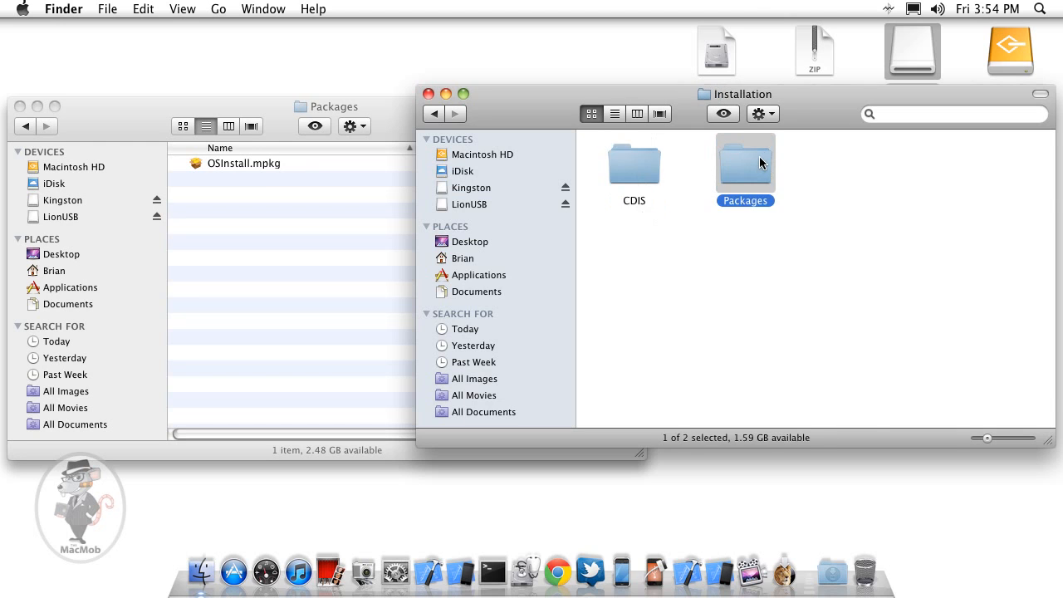
double_click(744, 162)
scroll(864, 294, "down", 10)
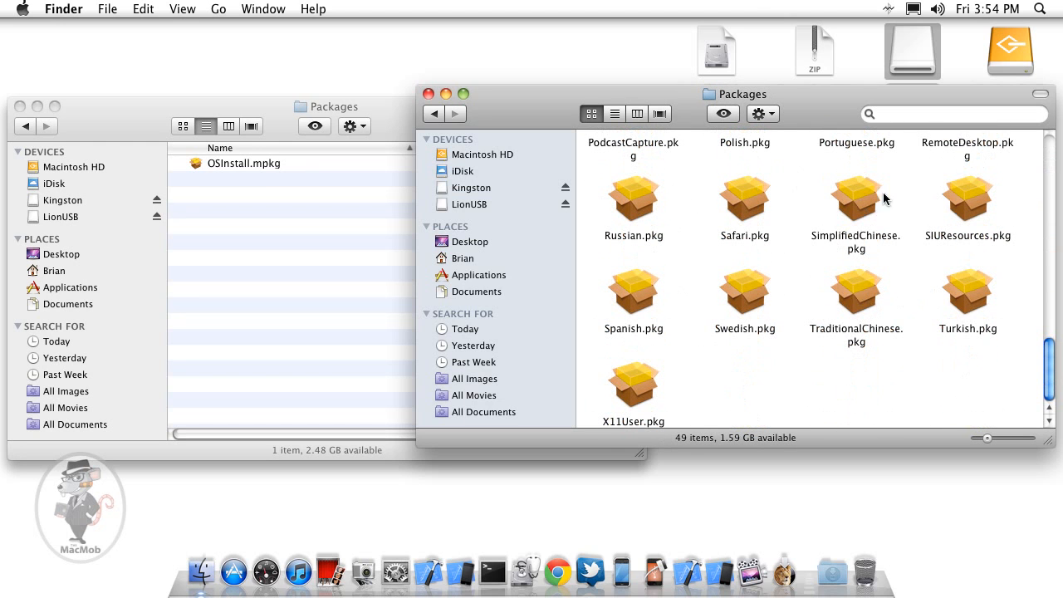
scroll(879, 211, "up", 4)
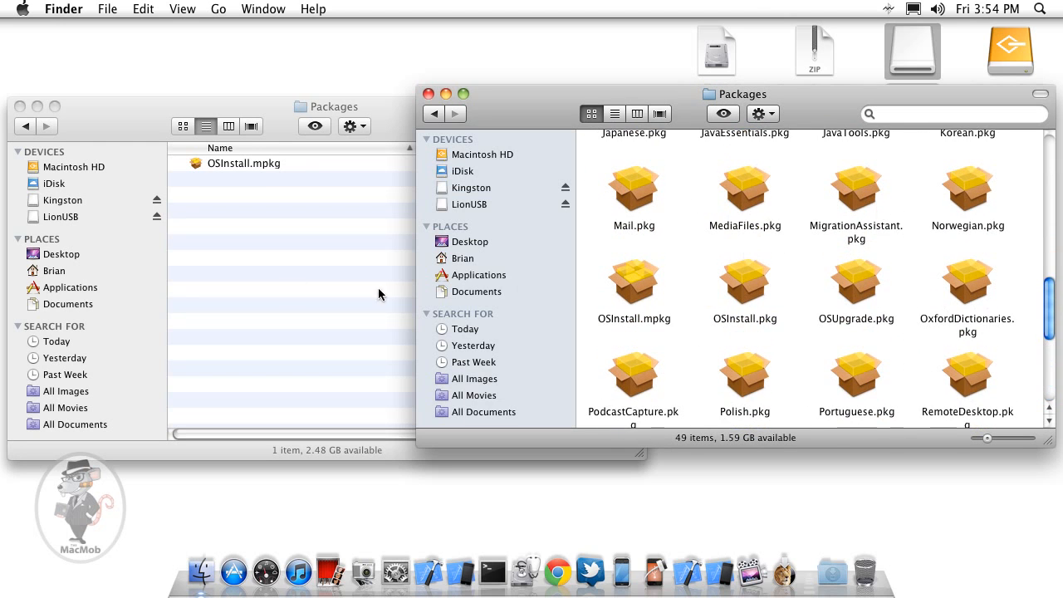
left_click_drag(217, 162, 820, 241)
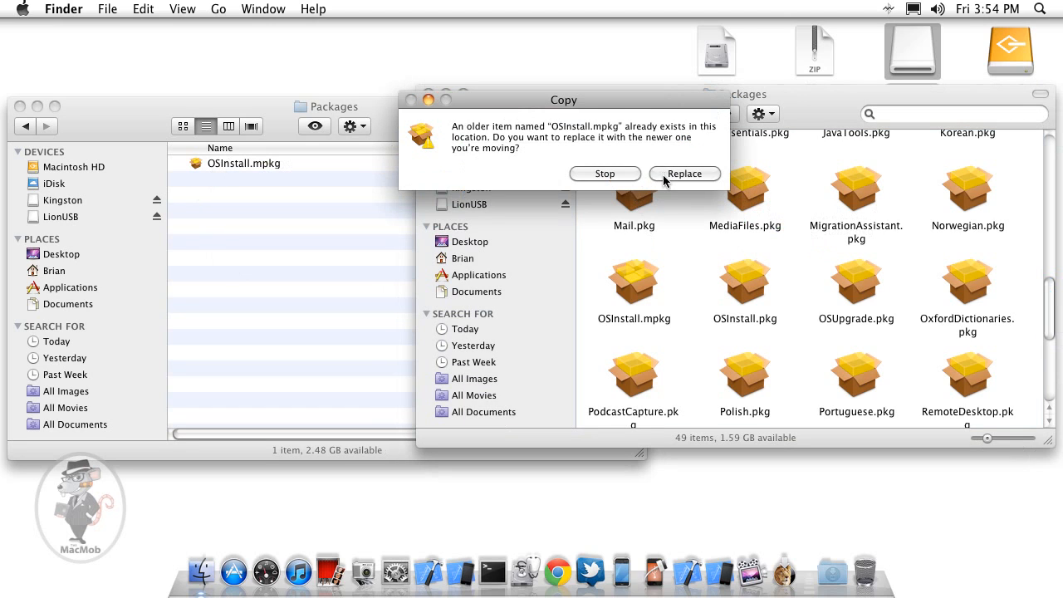
left_click(684, 174)
Clean up the icon arrangement in LionUSB's Packages folder.
left_click_drag(636, 282, 802, 229)
right_click(699, 262)
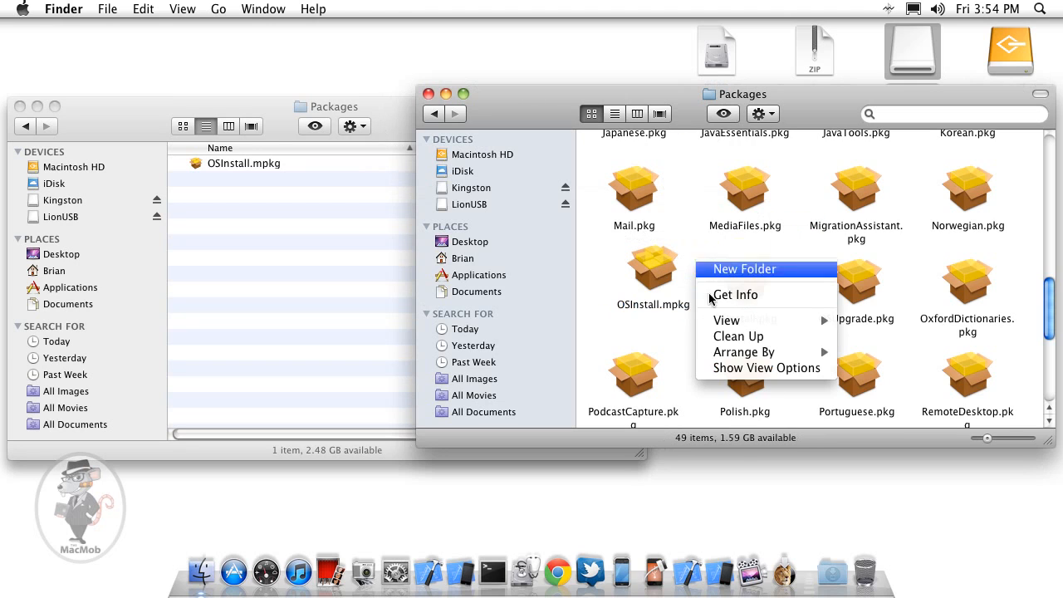
left_click(721, 337)
Return the Finder window showing the extracted Packages folder to the Desktop folder.
left_click(48, 121)
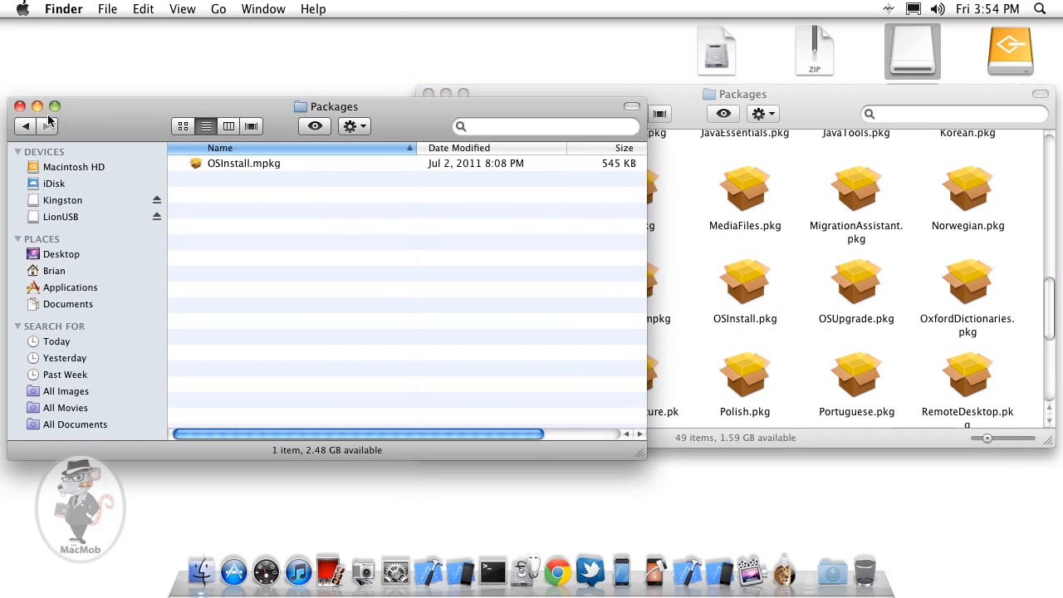
left_click(26, 126)
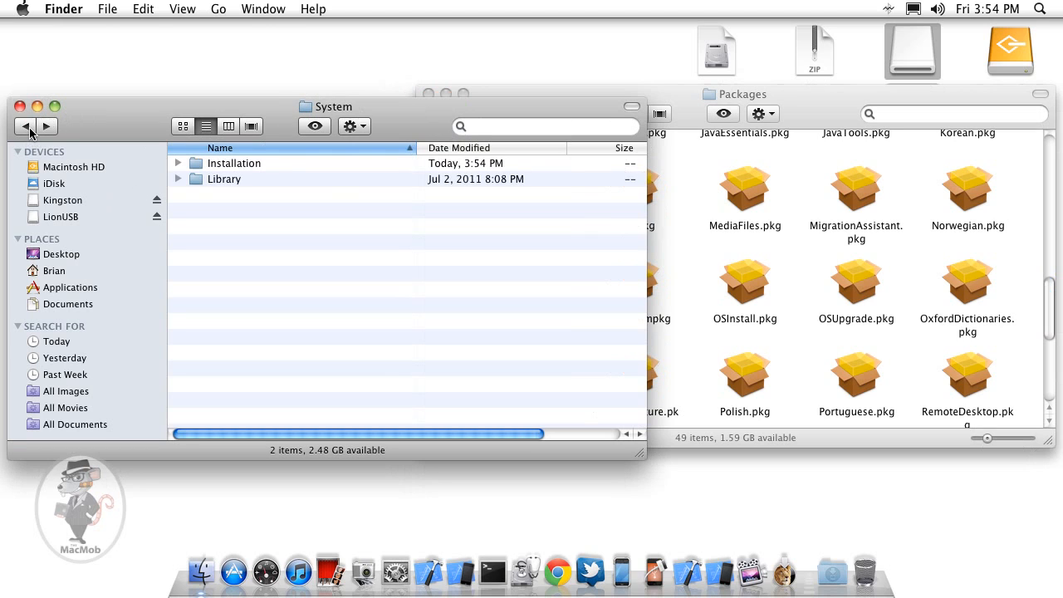
left_click(26, 126)
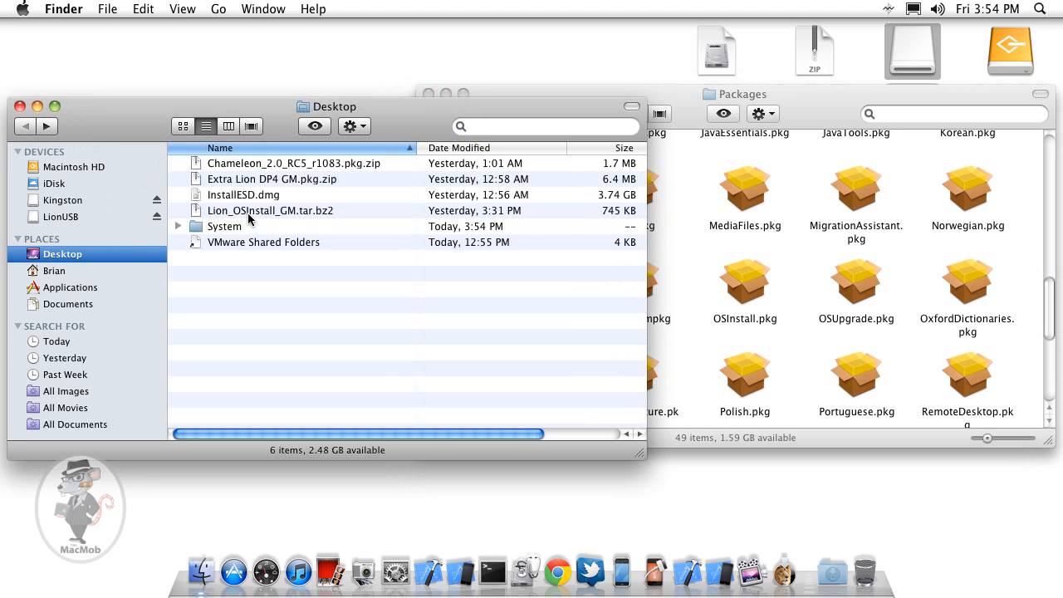
Open the extracted System/Library/PrivateFrameworks/Install.framework/Frameworks/OSInstall.framework/Versions/A folder on the Desktop and select the OSInstall file.
double_click(220, 230)
double_click(223, 178)
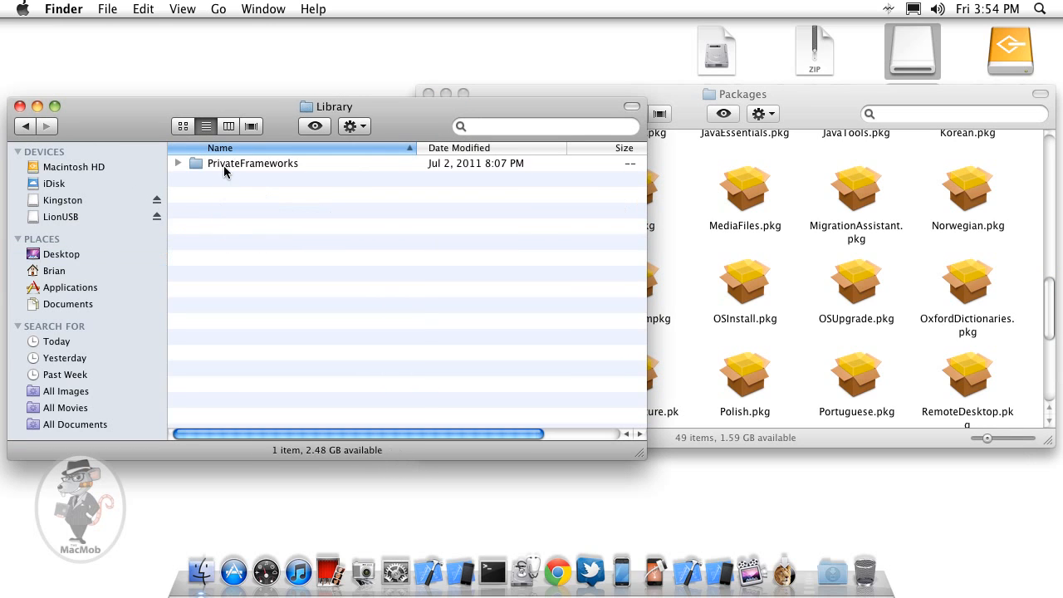
double_click(224, 164)
double_click(224, 164)
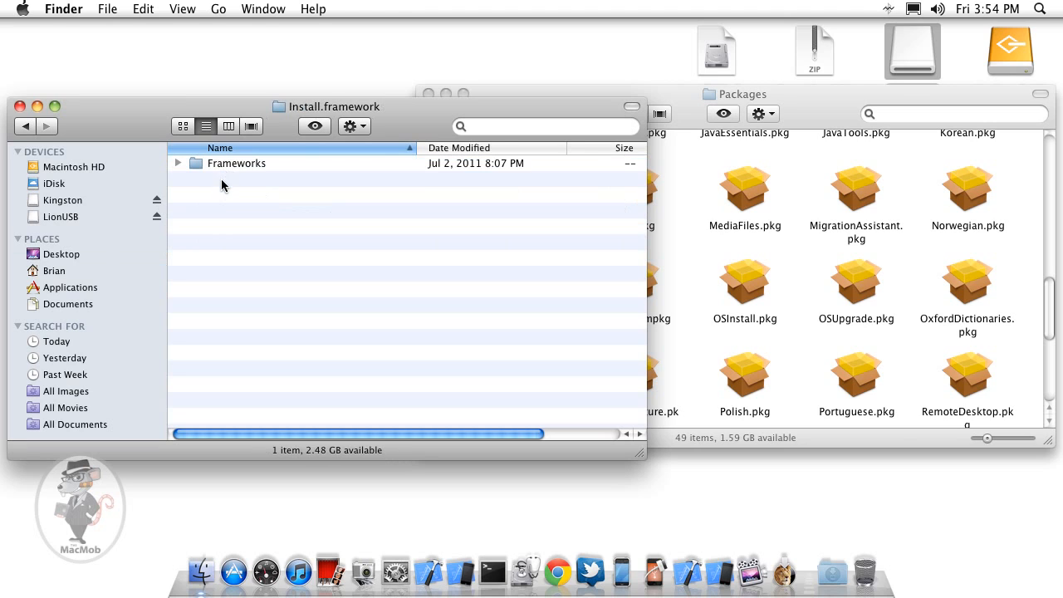
double_click(225, 164)
double_click(225, 163)
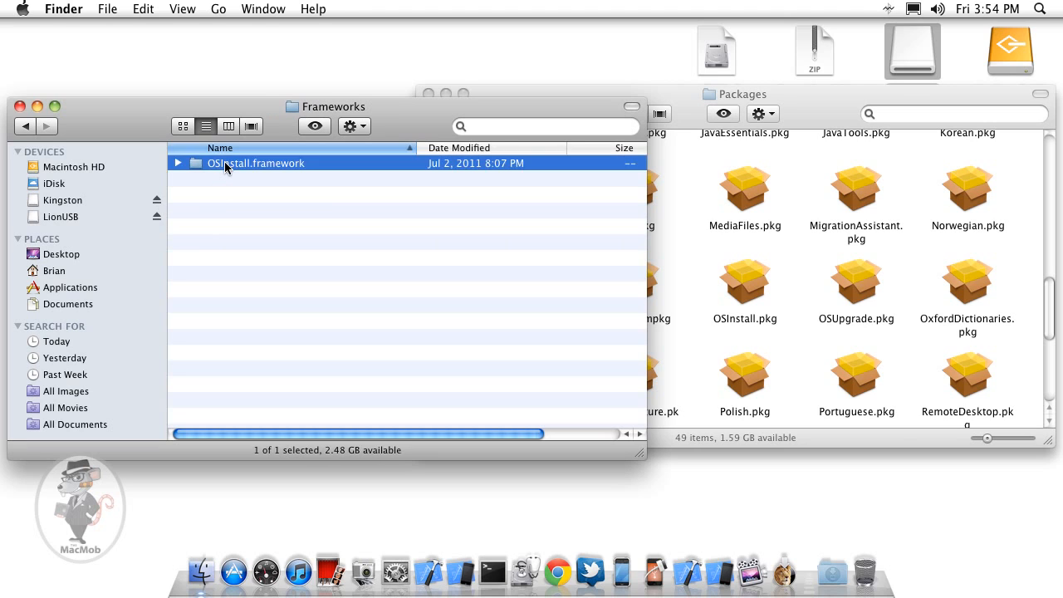
left_click(295, 166)
double_click(295, 170)
double_click(237, 167)
left_click(238, 166)
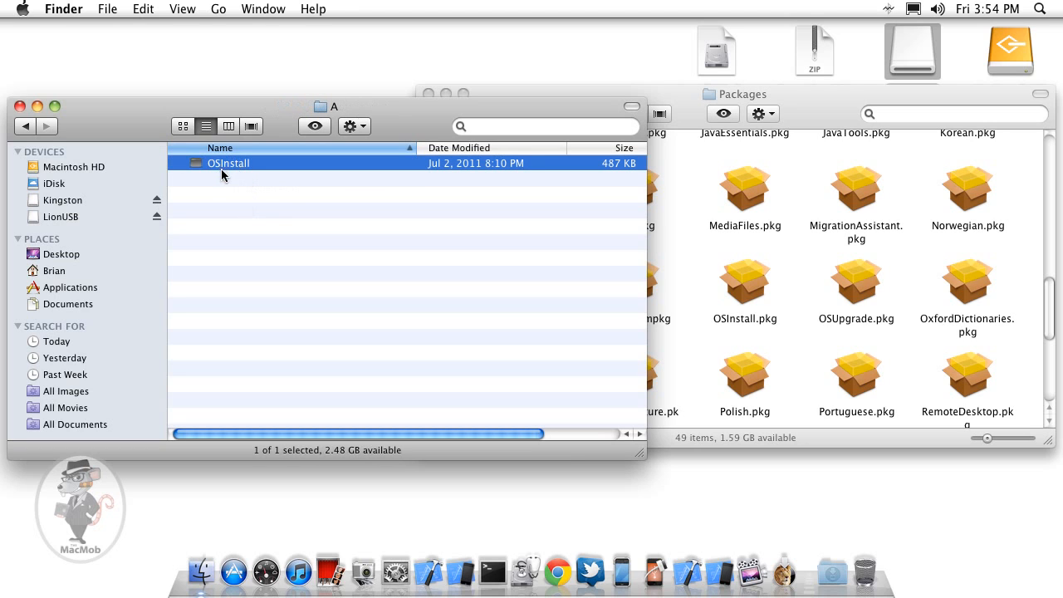
Go back from LionUSB's Packages folder to its System folder and open Library there.
left_click(811, 201)
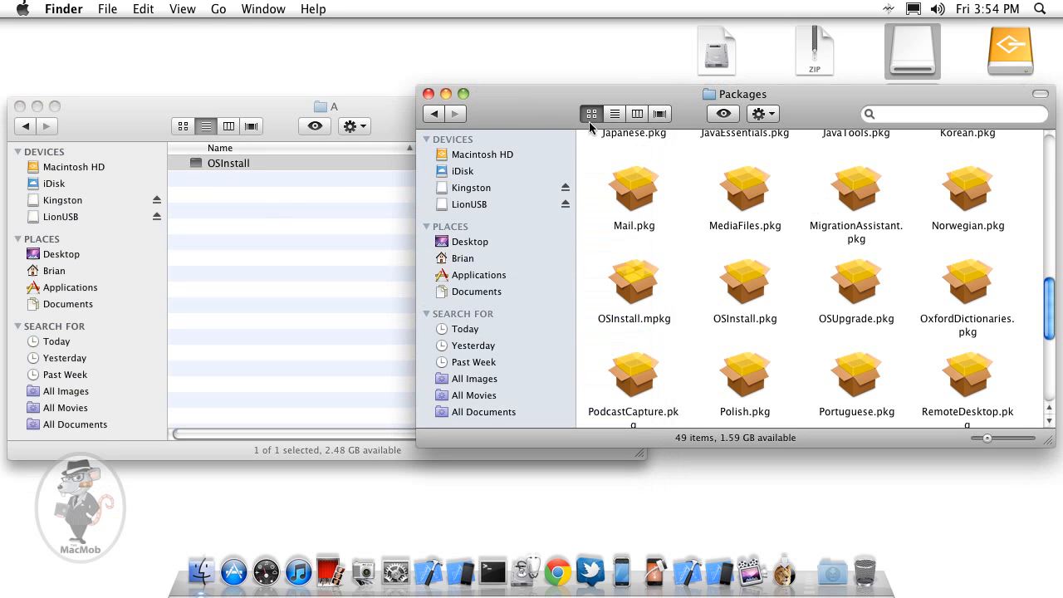
left_click(444, 115)
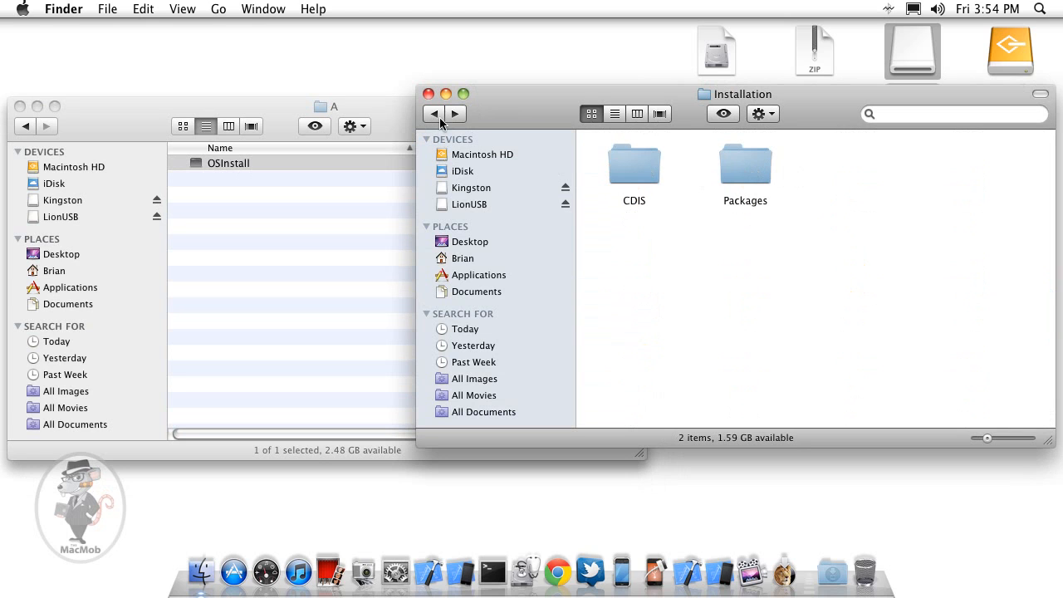
left_click(436, 117)
double_click(755, 152)
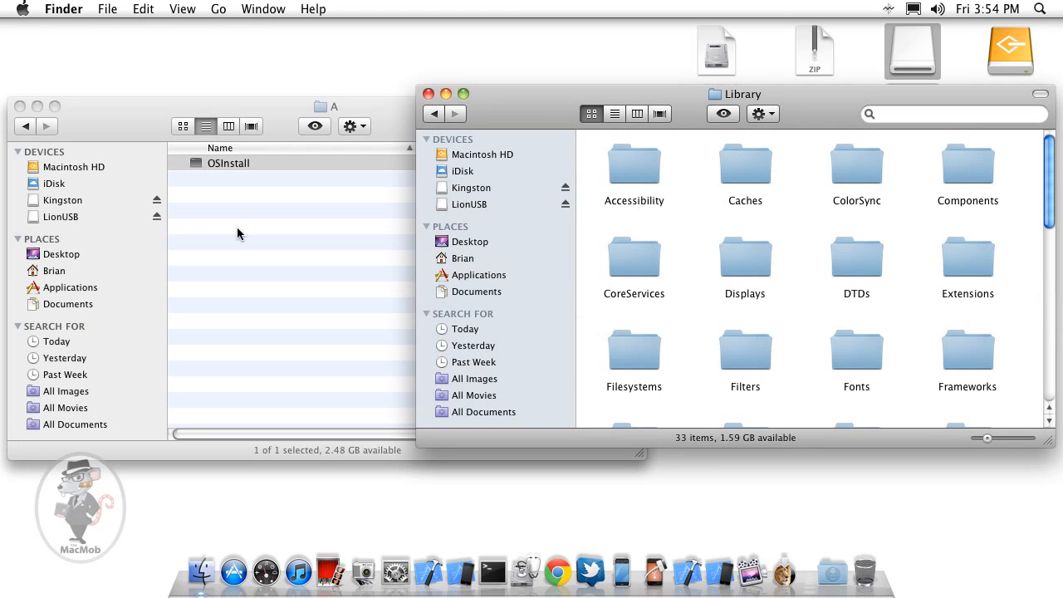
Show the extracted A folder in column view and check its parent folder path from Library through PrivateFrameworks to Frameworks.
left_click(229, 126)
left_click_drag(532, 432, 247, 431)
left_click(819, 235)
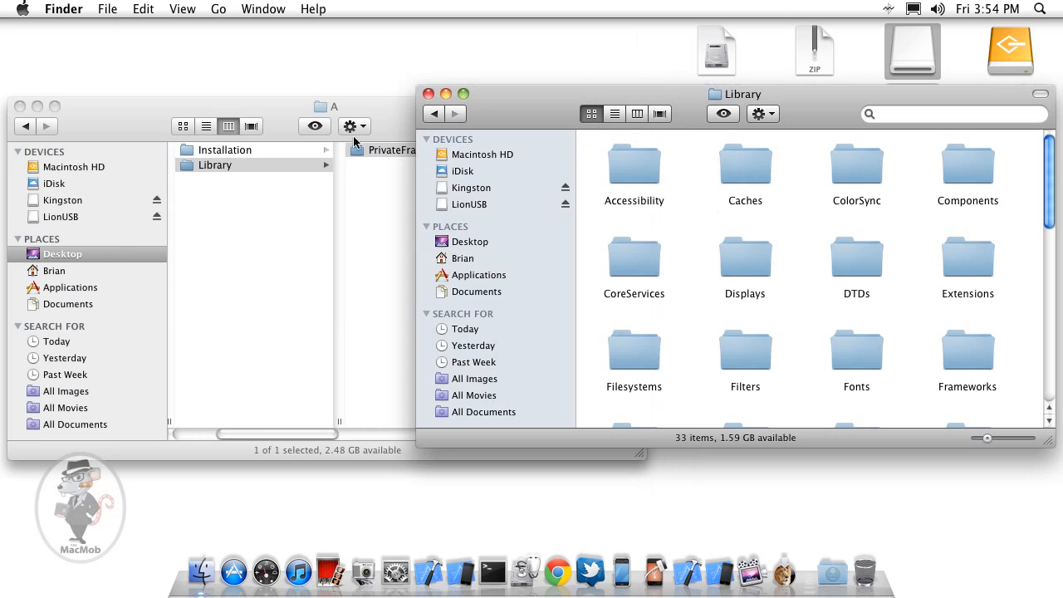
left_click(276, 456)
left_click_drag(296, 429, 330, 433)
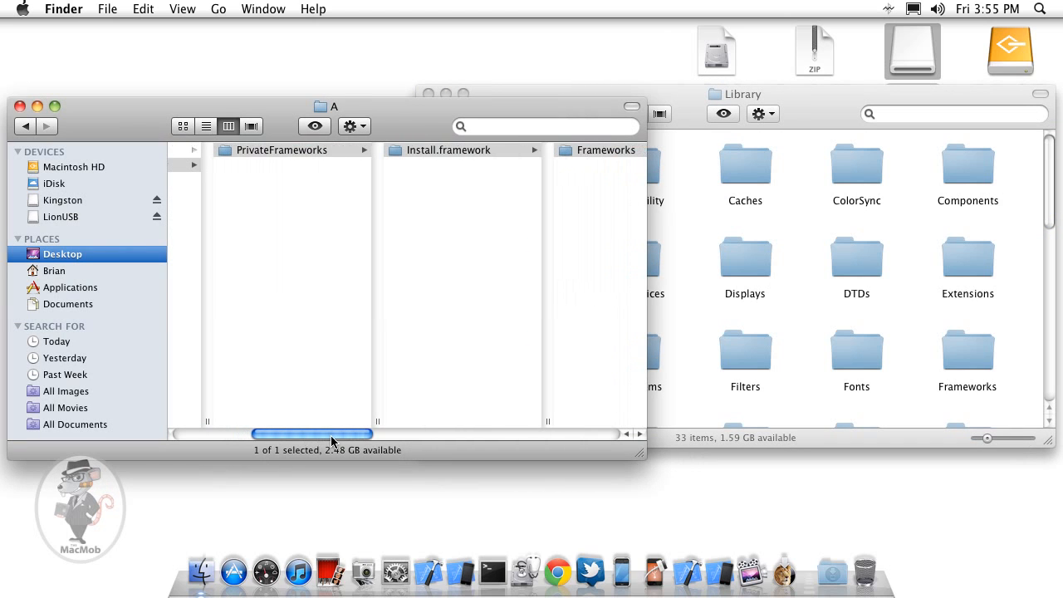
Open PrivateFrameworks and its Install.framework folder inside LionUSB's System/Library.
left_click(818, 229)
left_click_drag(1050, 223, 1052, 323)
double_click(728, 322)
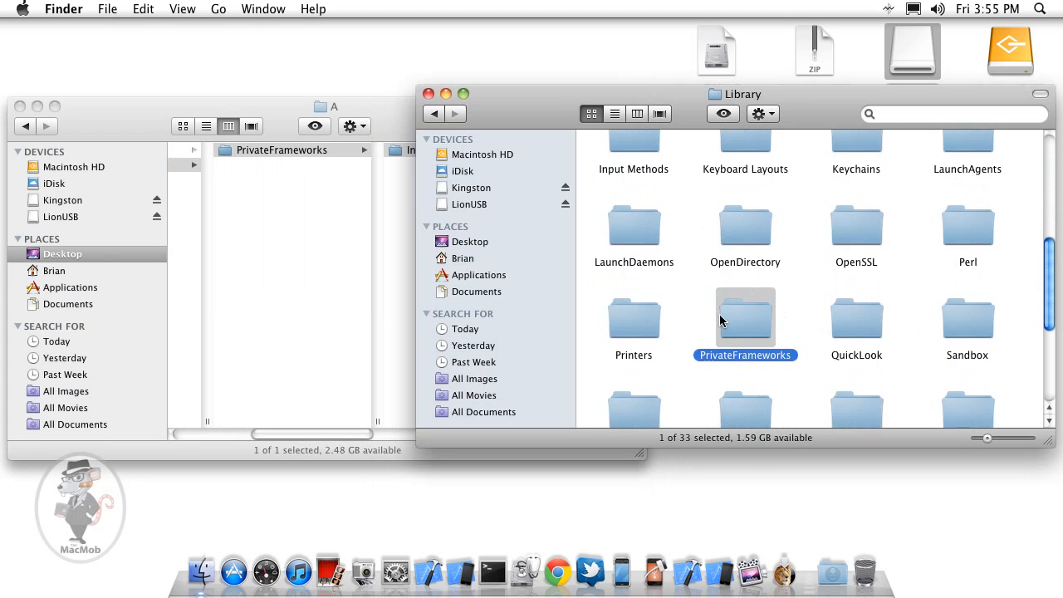
type("in")
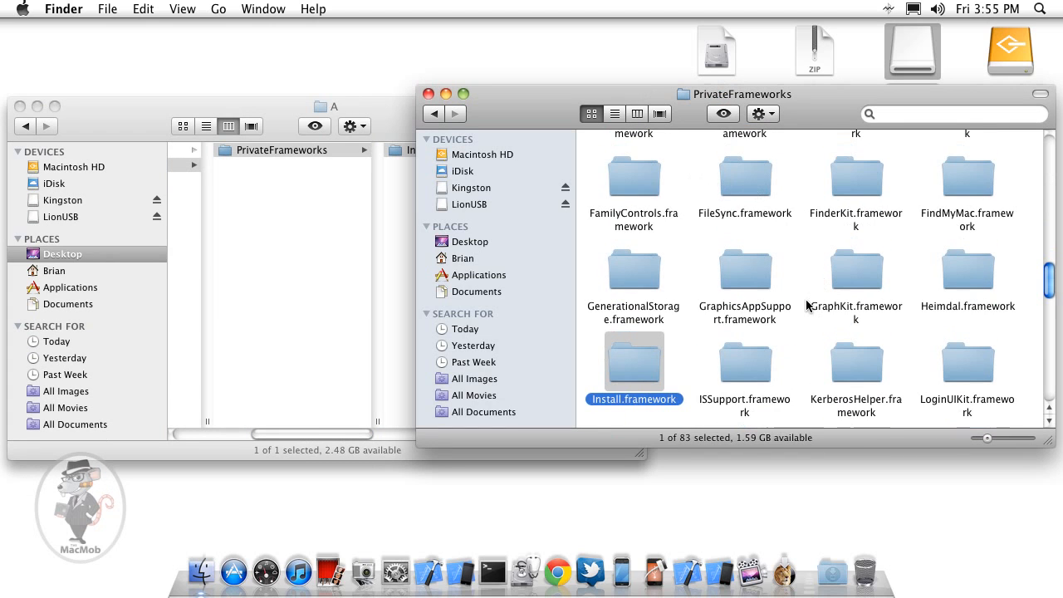
double_click(652, 364)
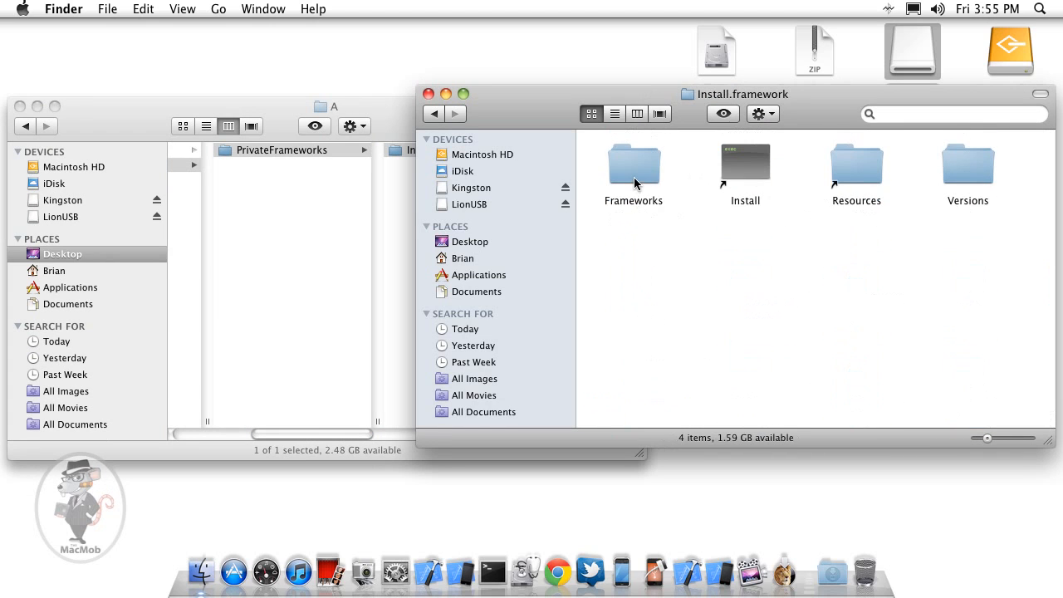
Open Frameworks/OSInstall.framework/Versions/A inside LionUSB's Install.framework and select the OSInstall file.
left_click(442, 319)
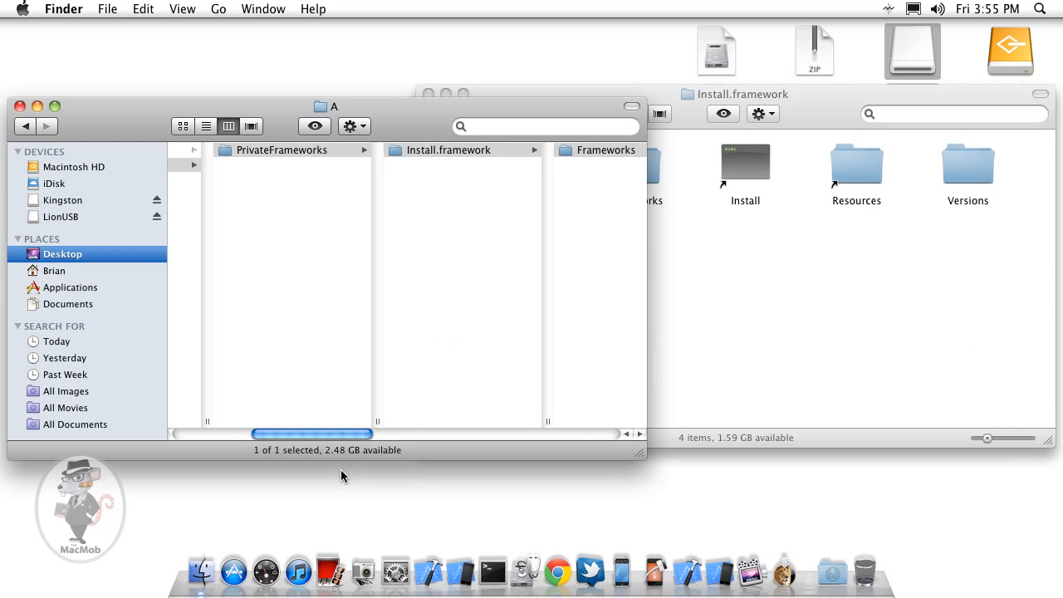
left_click(742, 288)
double_click(638, 170)
double_click(732, 160)
double_click(872, 163)
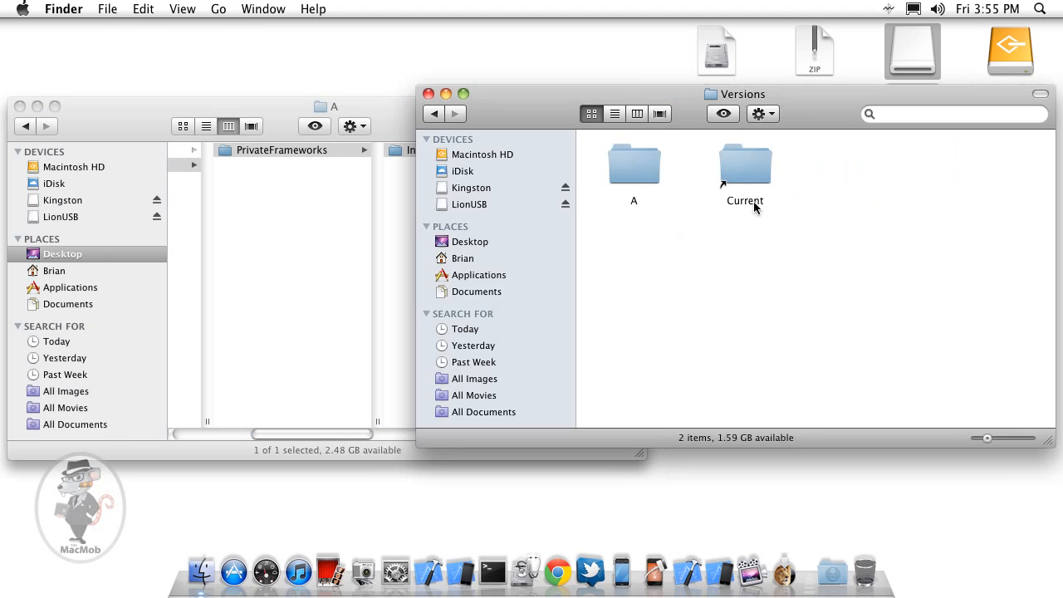
double_click(639, 170)
left_click(842, 164)
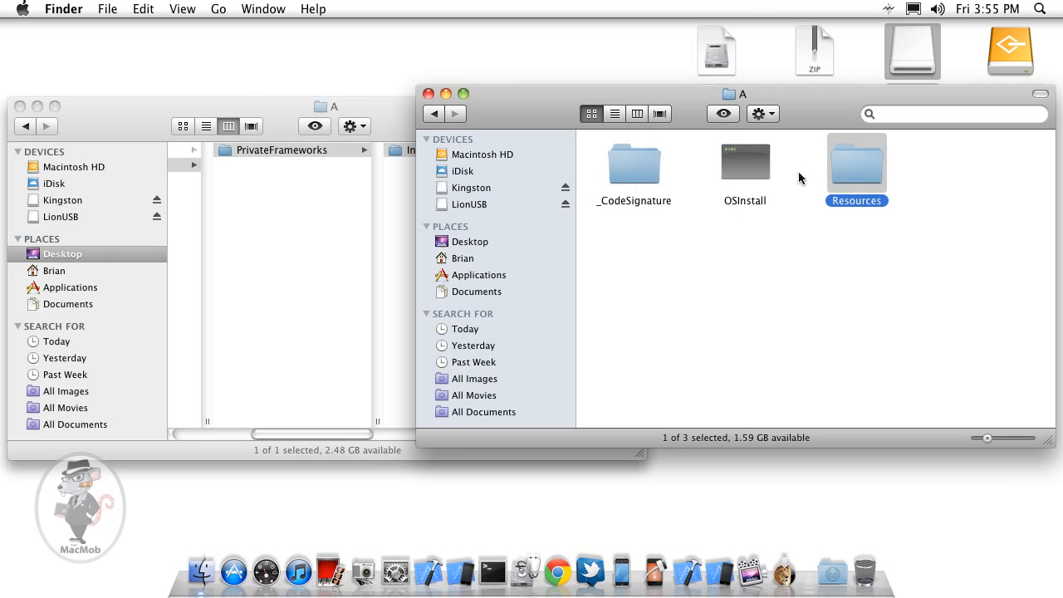
left_click(745, 173)
Copy the extracted OSInstall executable into LionUSB's OSInstall.framework/Versions/A folder, replacing the existing file.
left_click_drag(322, 435, 602, 429)
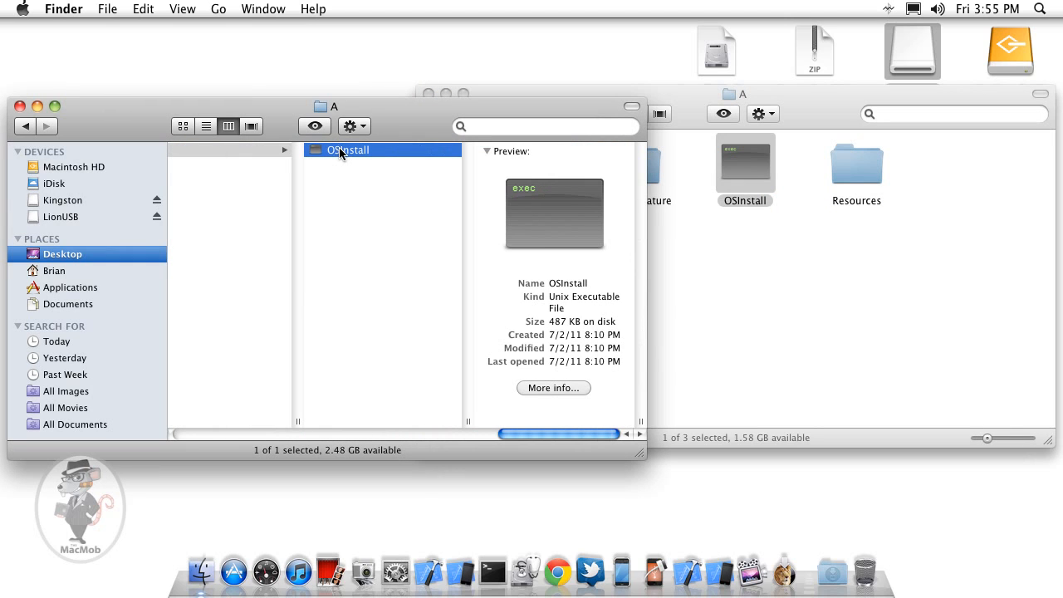
left_click_drag(785, 60, 765, 243)
left_click(672, 175)
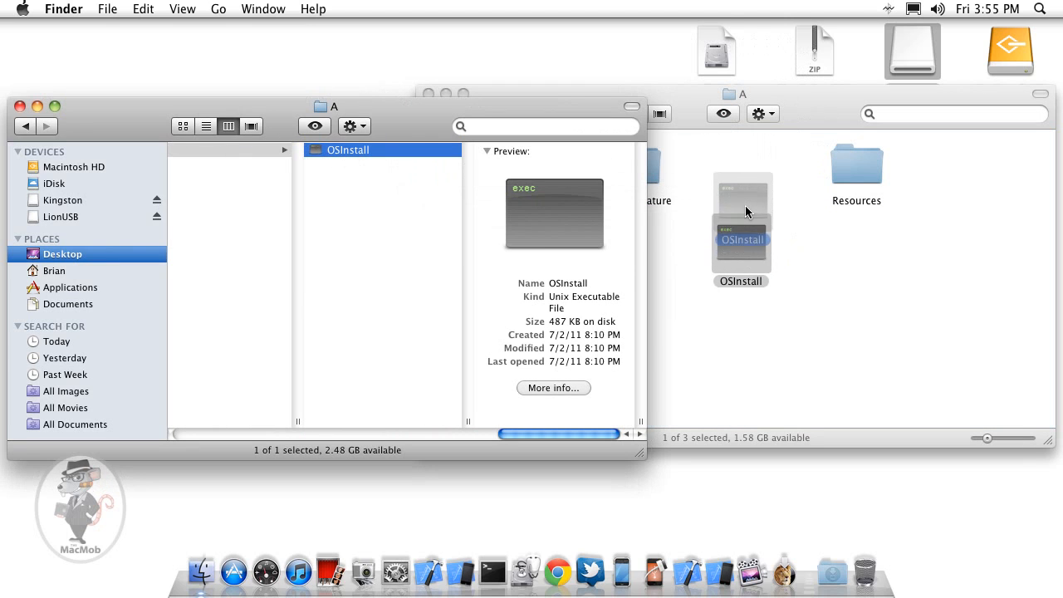
Clean up the icon arrangement in LionUSB's A folder and close both Finder windows.
right_click(790, 246)
left_click(815, 321)
left_click(429, 93)
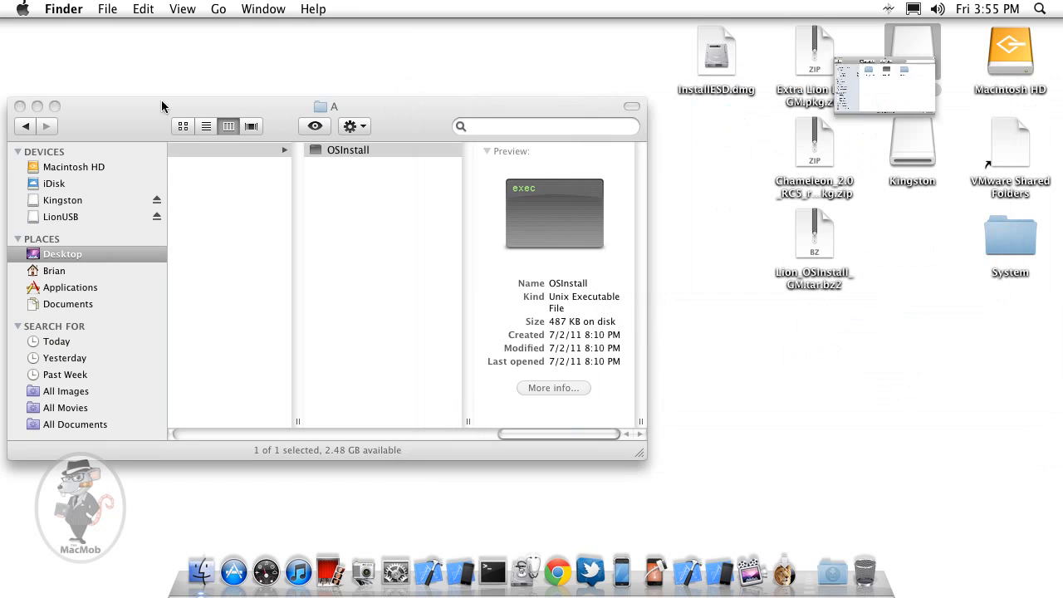
left_click(20, 107)
left_click(530, 169)
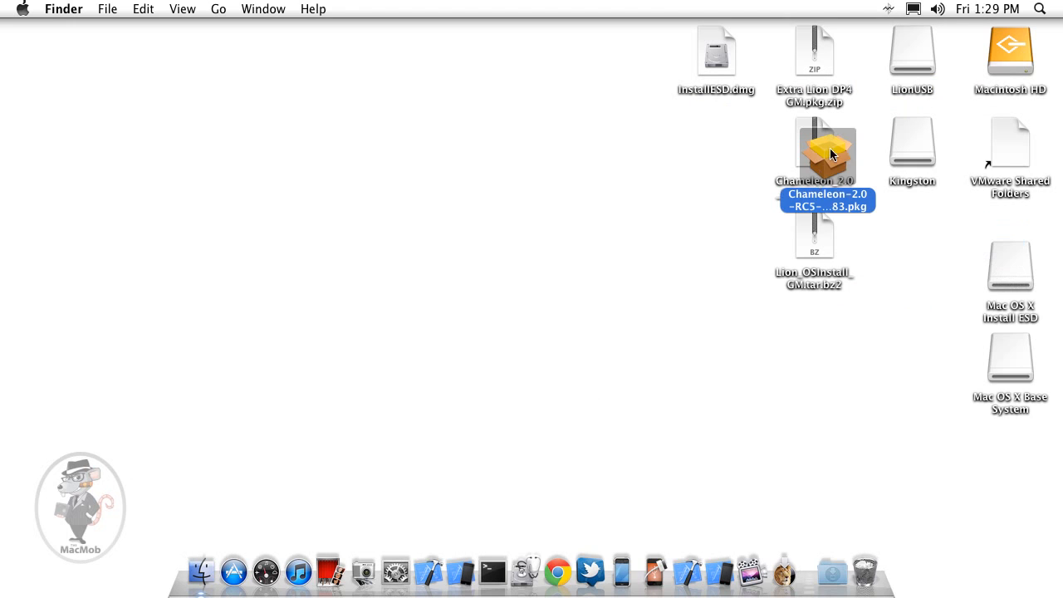
Move the extracted Chameleon 2.0 RC5 package from the desktop to the Trash and permanently empty the Trash.
left_click_drag(828, 156, 864, 572)
right_click(865, 571)
left_click(893, 528)
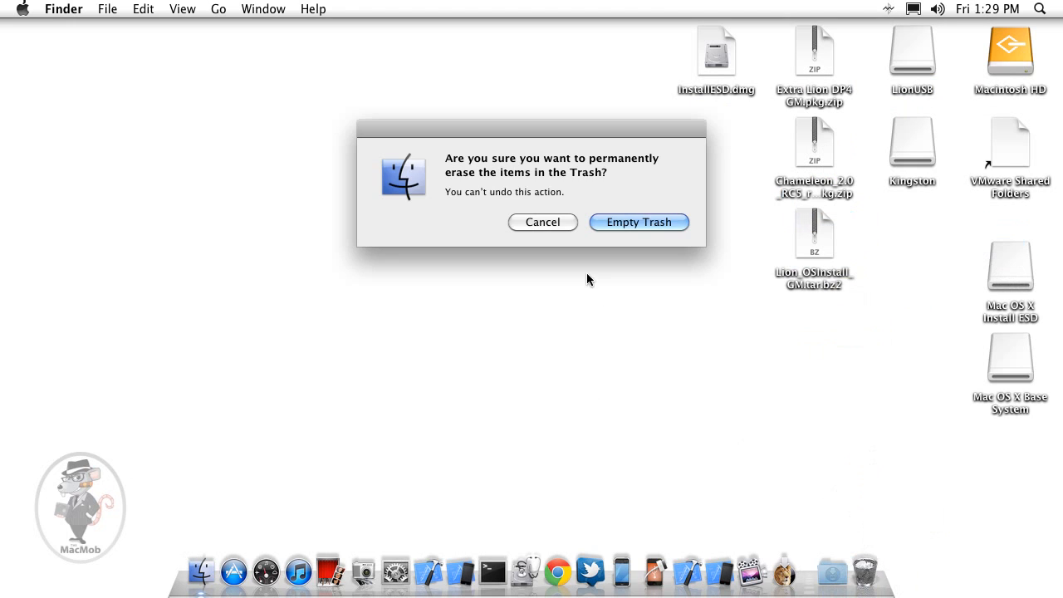
left_click(637, 223)
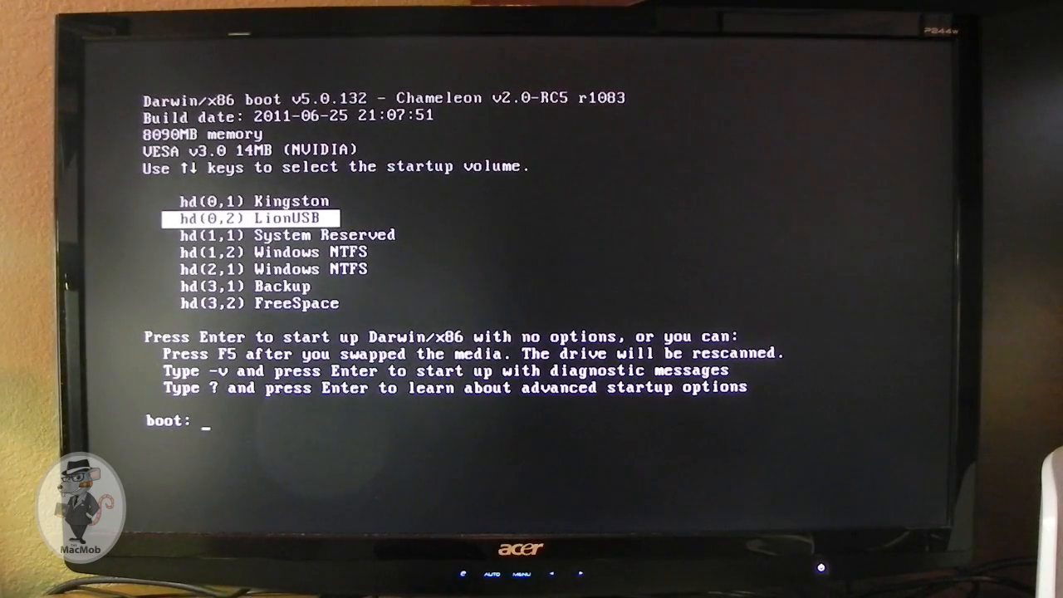
Boot the computer from the LionUSB volume and start the installer with English as the main language.
key("Return")
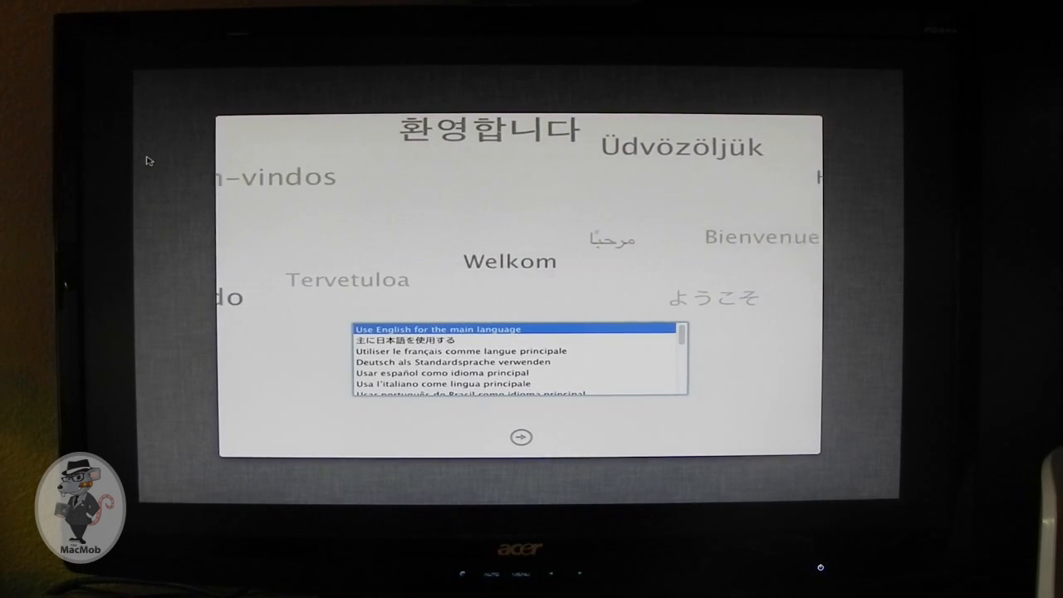
left_click(521, 437)
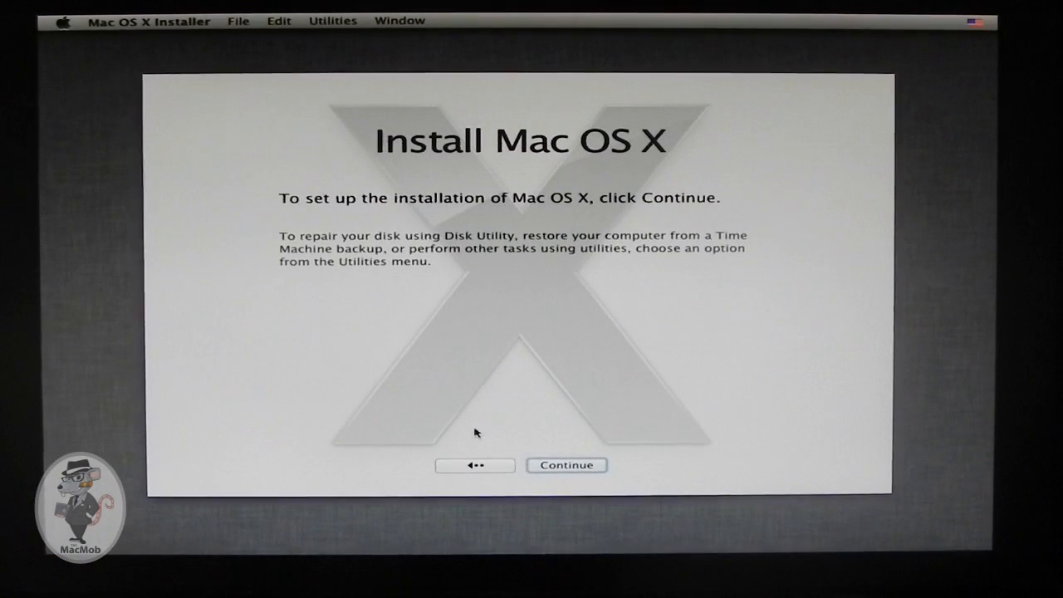
Erase the Lion partition on the OCZ-VERTEX2 disk in Disk Utility as Mac OS Extended (Journaled) named Lion, and return to the installer.
left_click(332, 21)
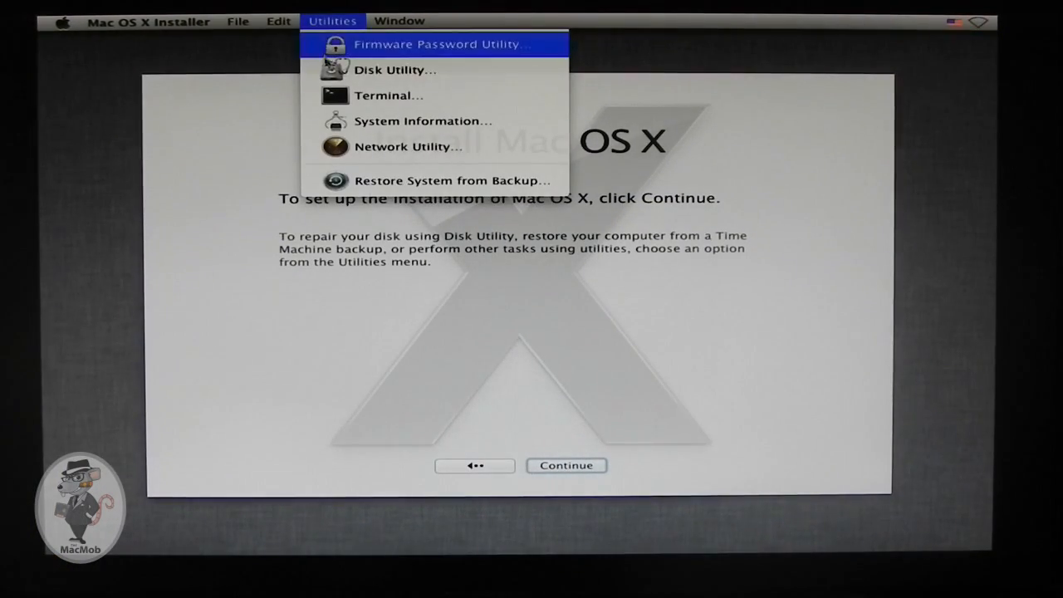
left_click(326, 71)
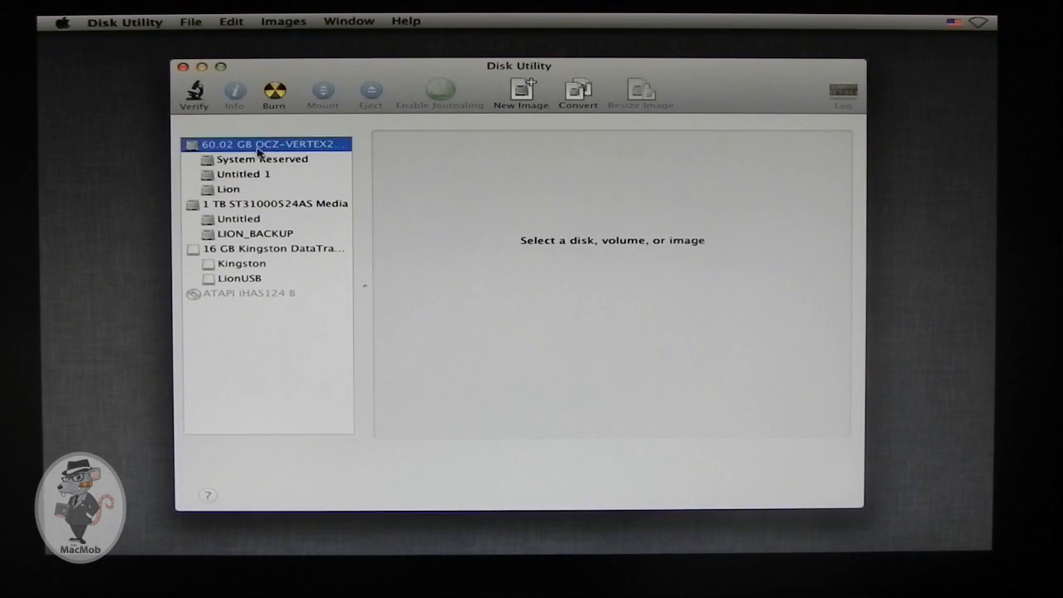
left_click(259, 151)
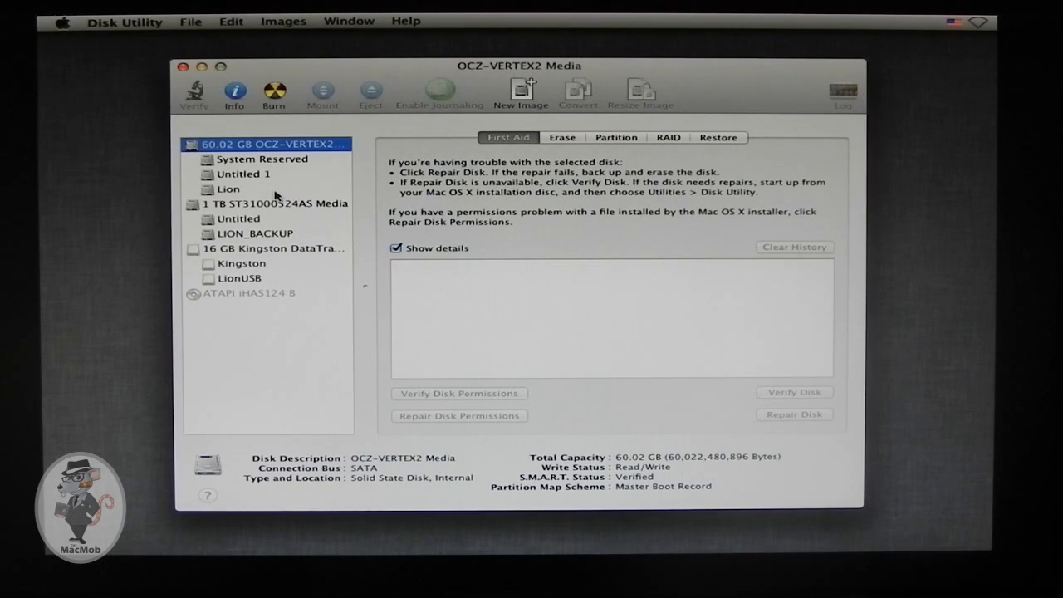
left_click(275, 192)
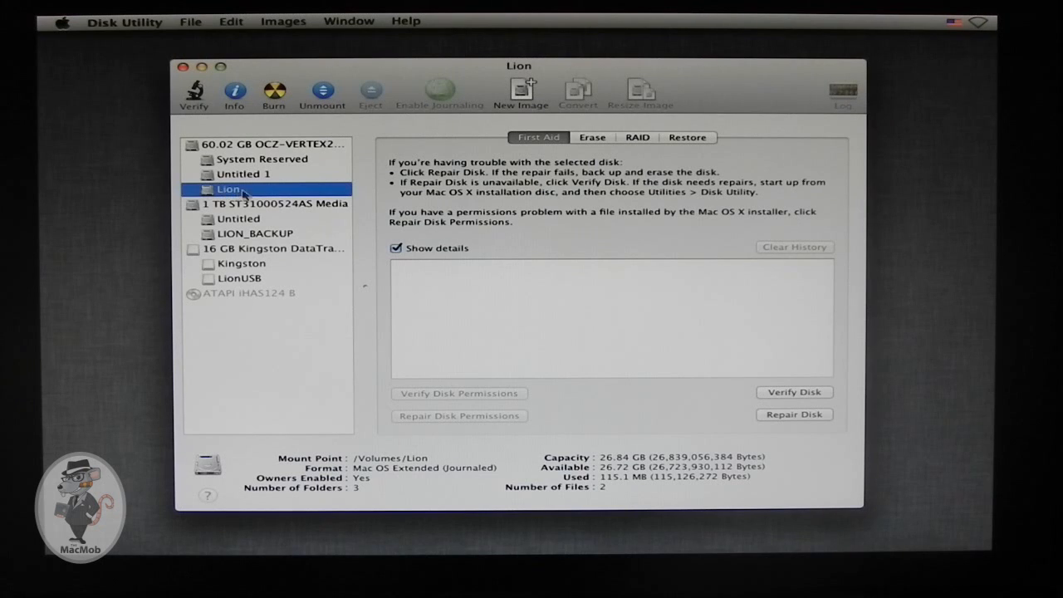
left_click(591, 138)
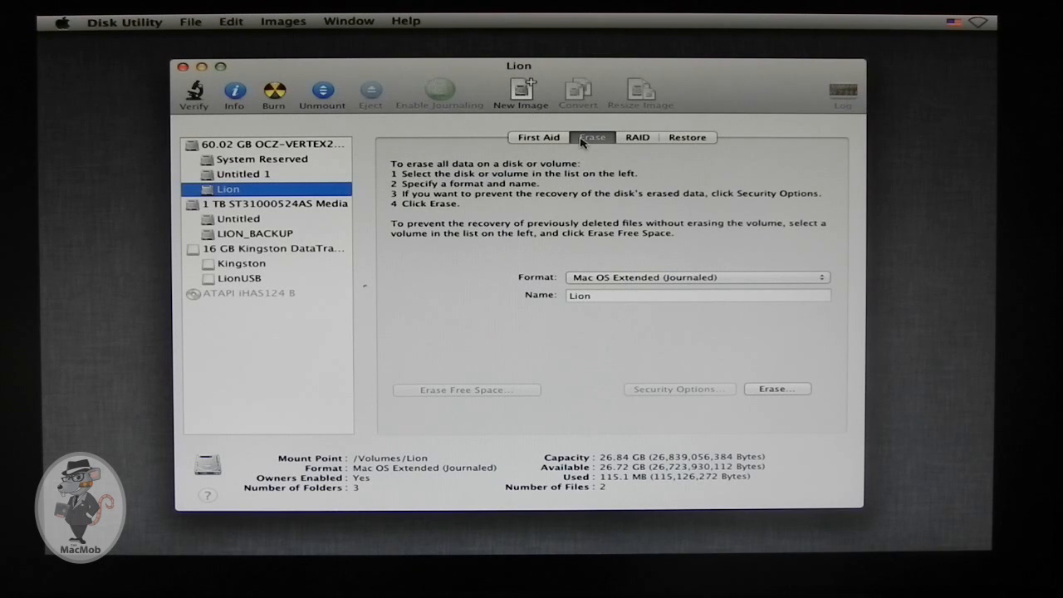
left_click(609, 282)
left_click(612, 280)
left_click(762, 390)
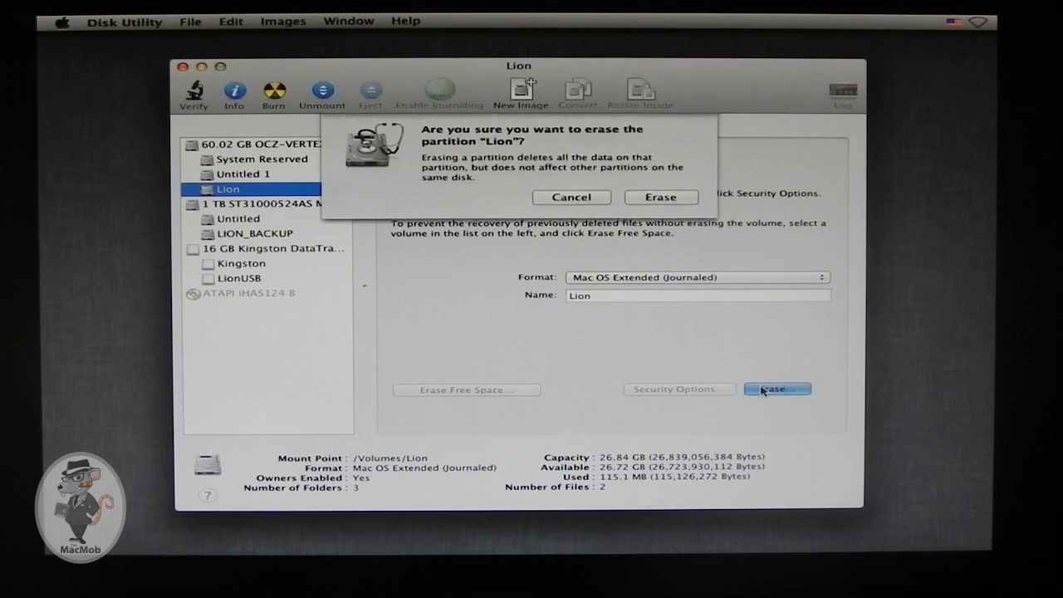
left_click(649, 199)
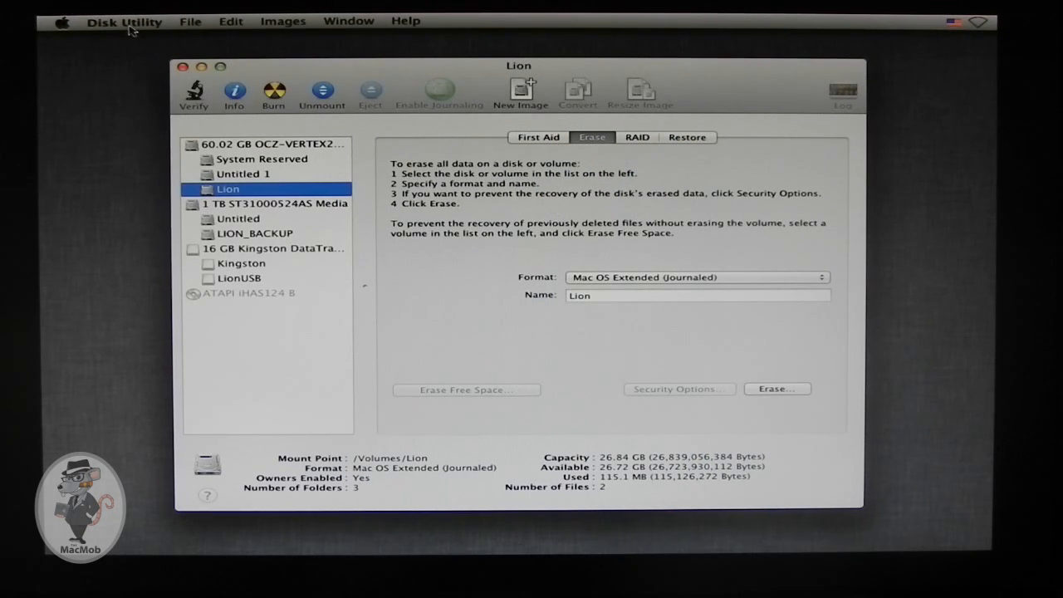
left_click(129, 24)
left_click(156, 155)
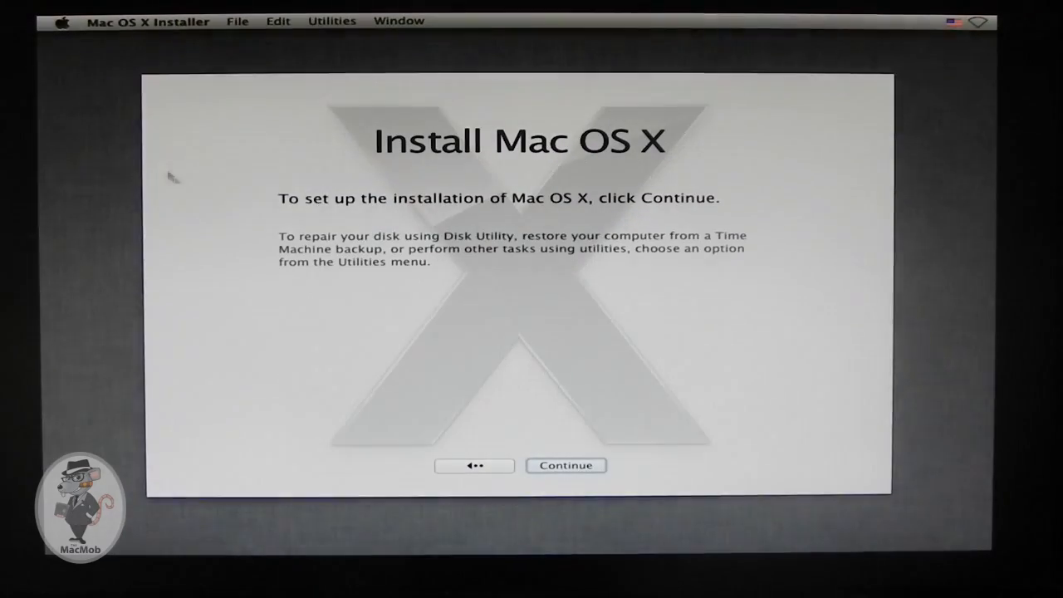
Continue the Mac OS X installation to the disk selection and choose the Lion disk as the destination.
left_click(559, 466)
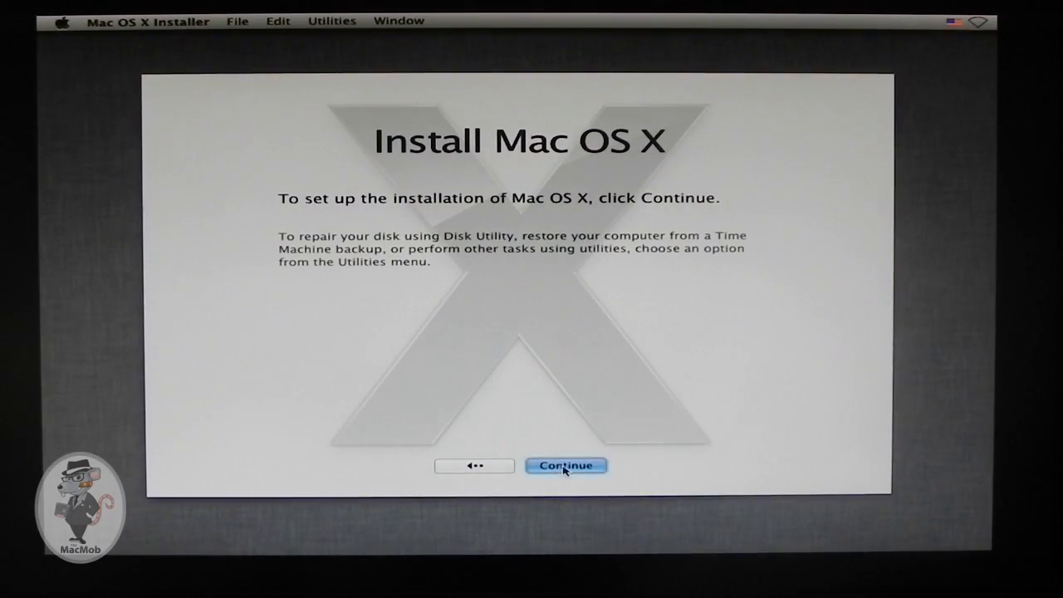
left_click(735, 457)
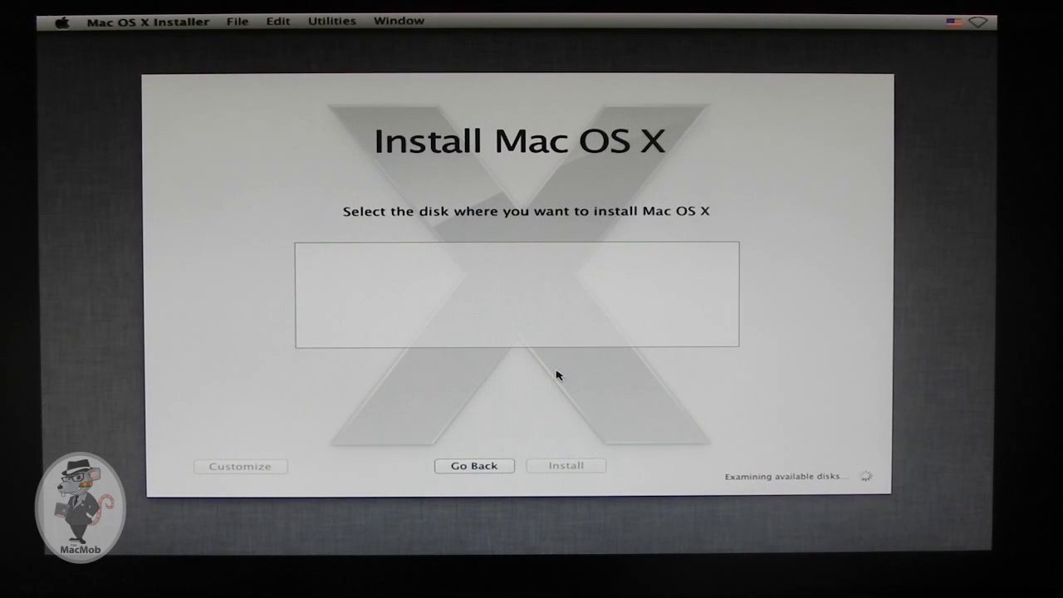
left_click_drag(486, 345, 694, 342)
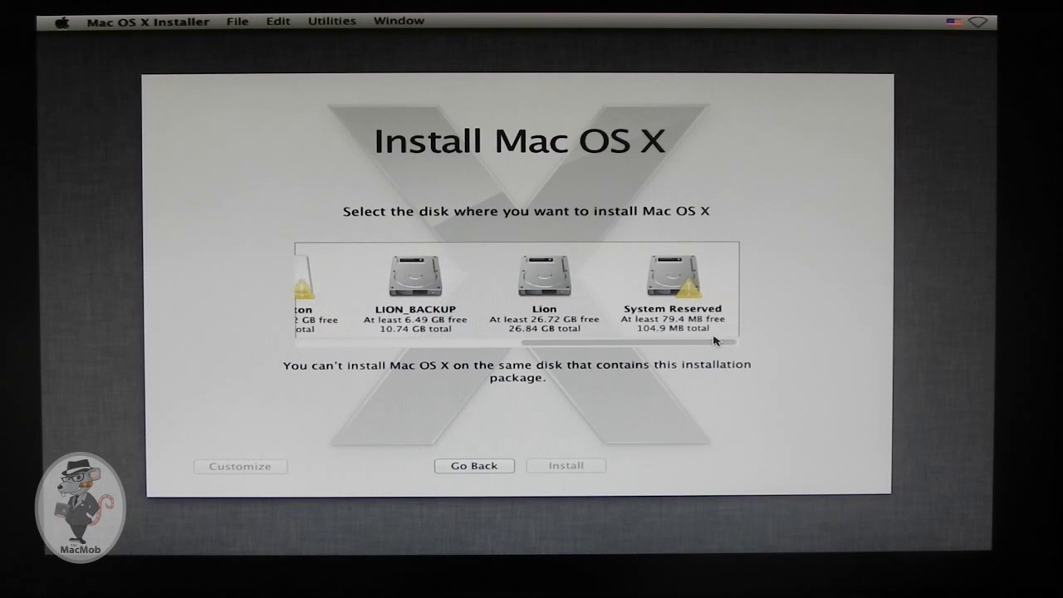
left_click(536, 287)
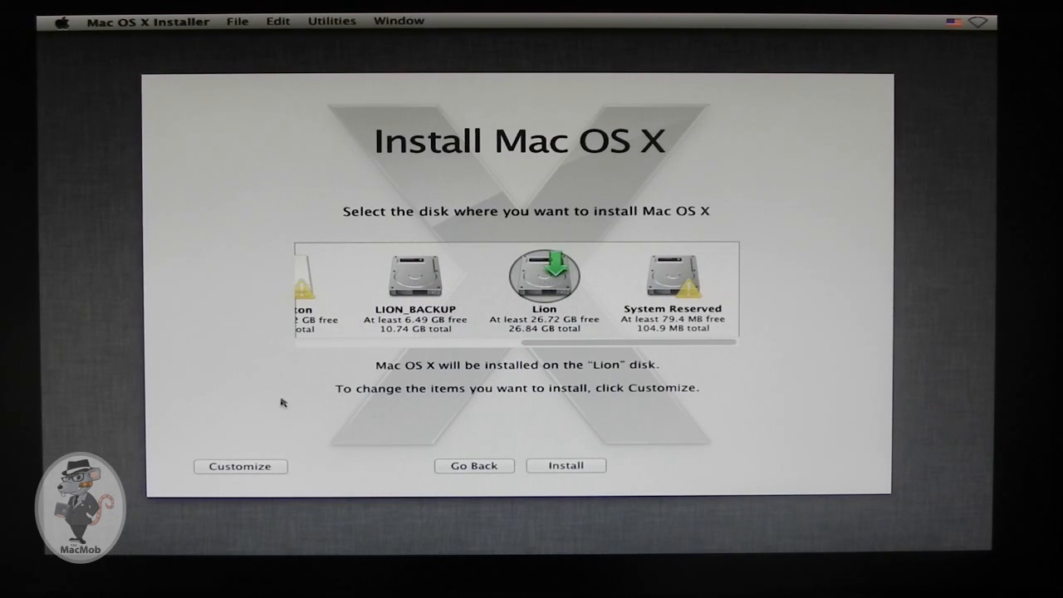
Review the customizable installation items, close the list, and start installing Mac OS X on the Lion disk.
left_click(267, 468)
left_click(751, 393)
left_click(553, 470)
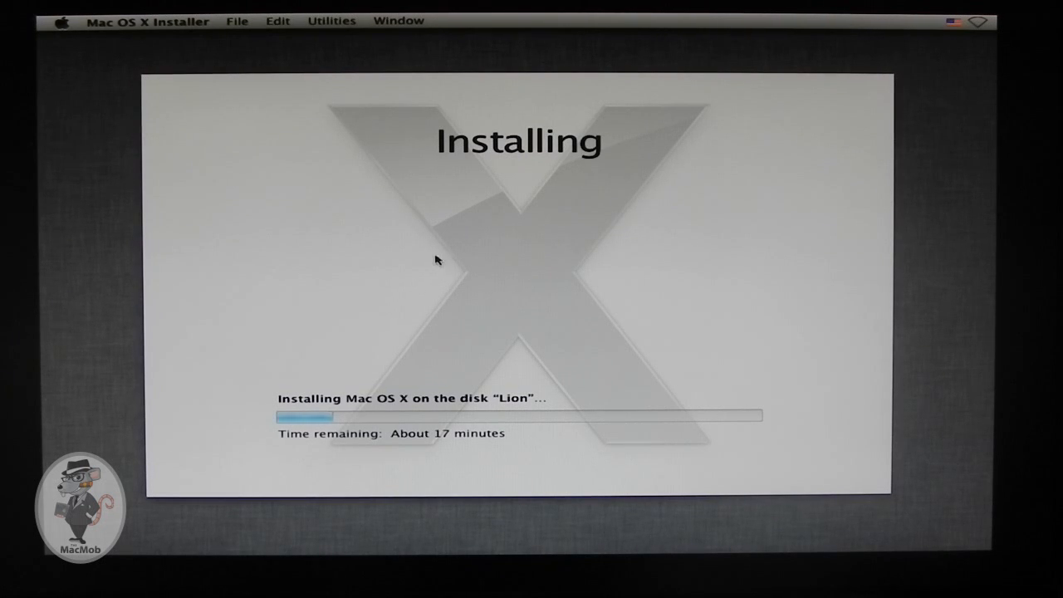
Open the installer log with all logs shown, reposition and enlarge its window to follow the installation, and close it once finished.
left_click(398, 21)
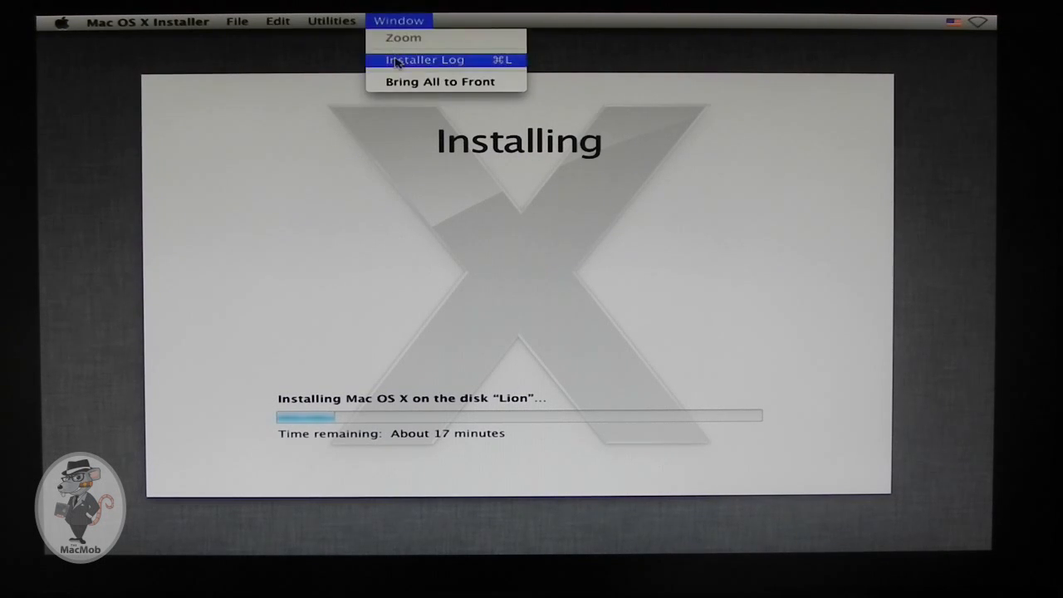
left_click(397, 59)
left_click(193, 420)
left_click(204, 443)
left_click_drag(340, 419, 330, 190)
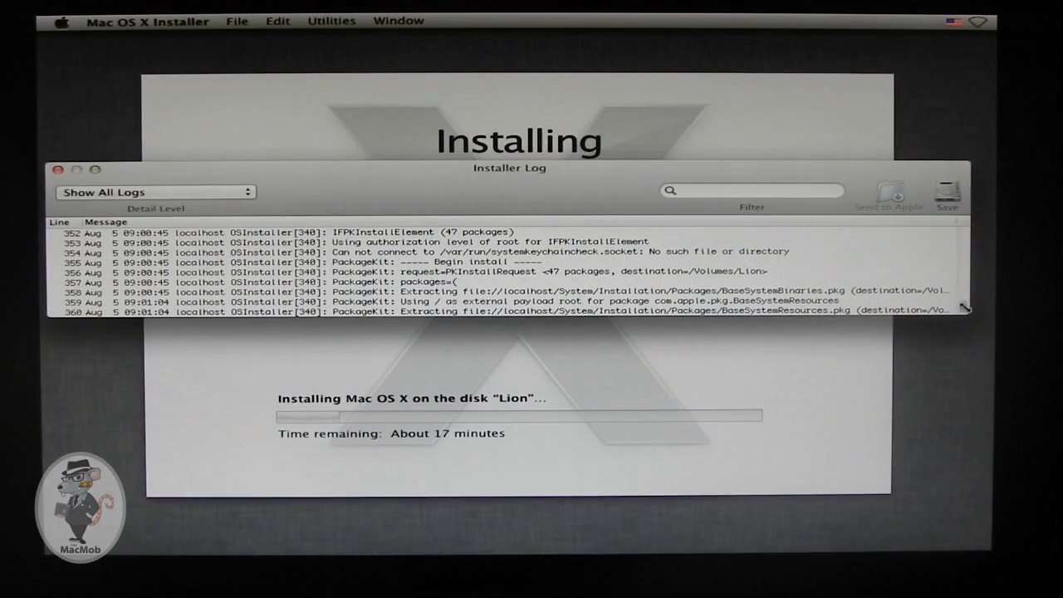
left_click_drag(966, 311, 979, 376)
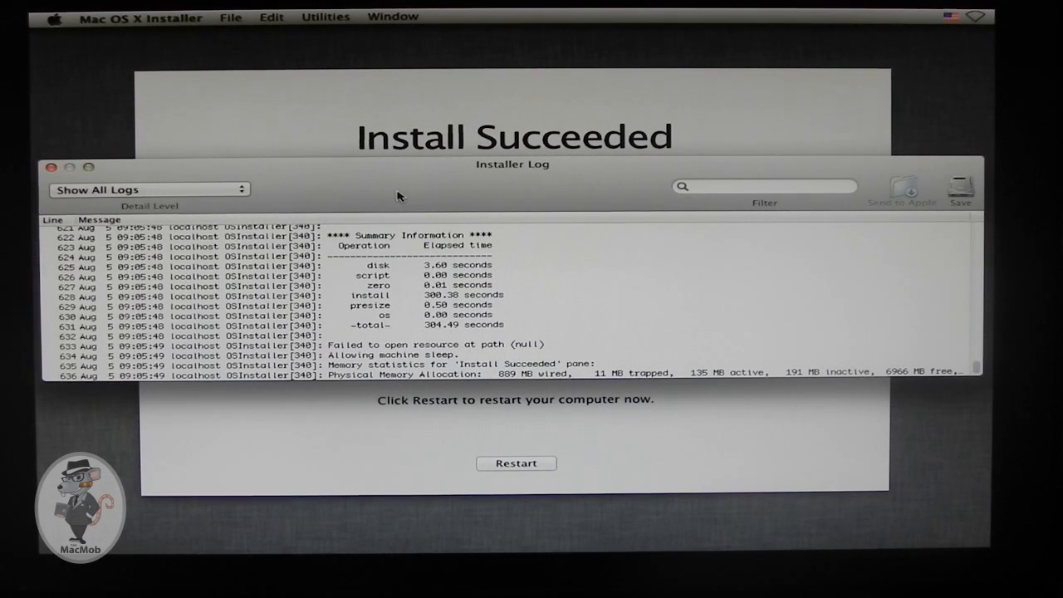
left_click(50, 168)
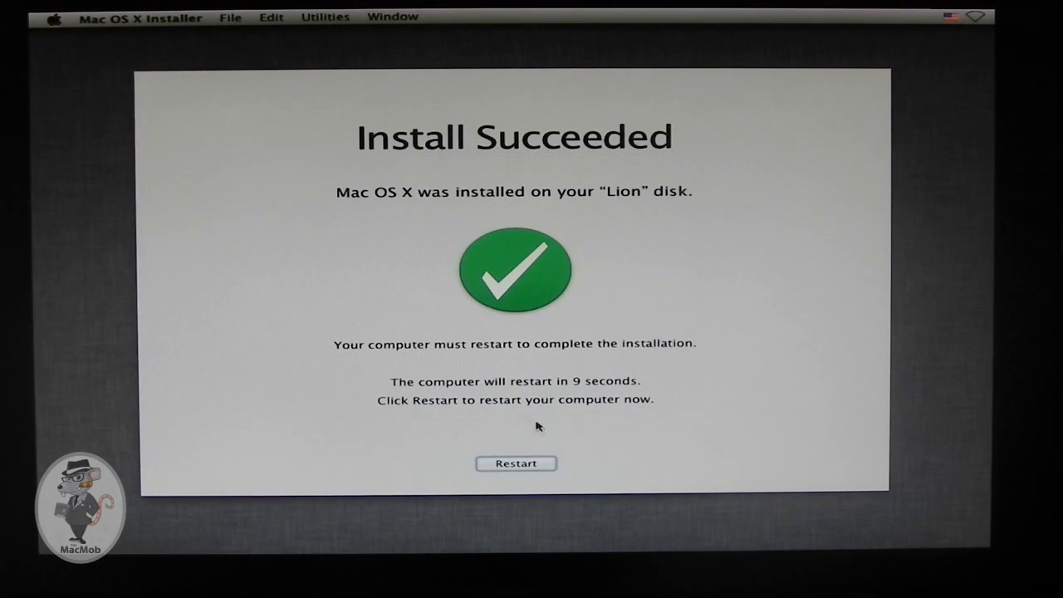
Restart the computer and boot from the hd(1,5) Lion volume in the Chameleon boot menu.
left_click(515, 463)
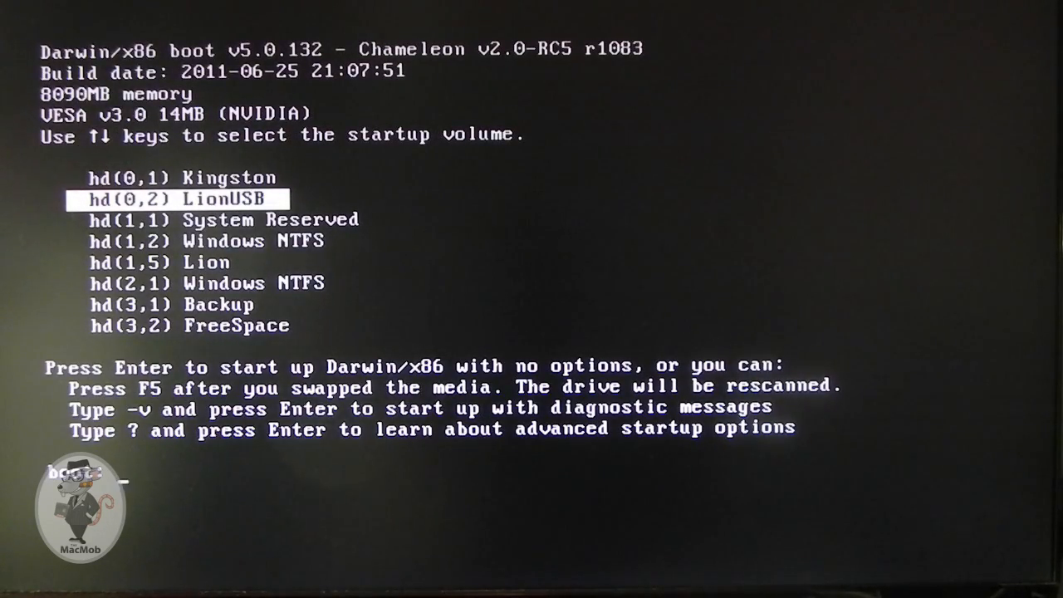
key("Down")
key("Down")
key("Down")
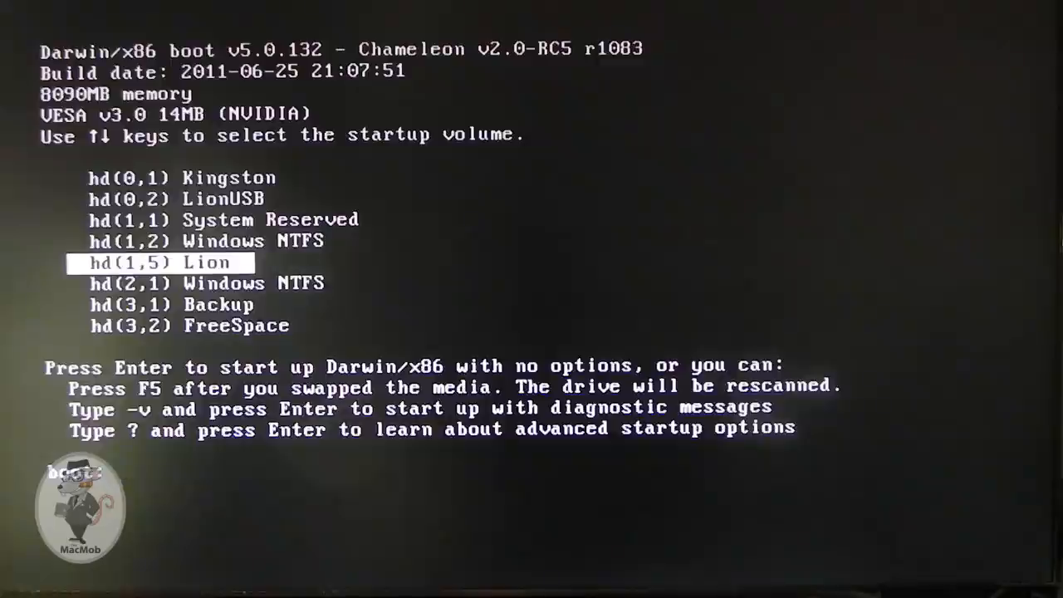
key("Return")
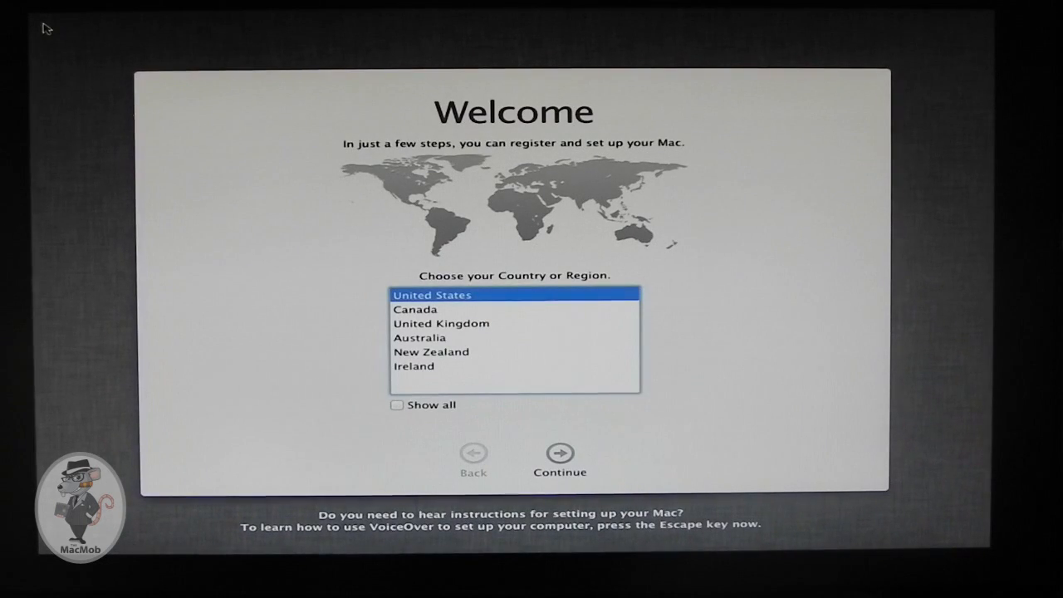
Set up Lion with United States as the country and the U.S. keyboard layout, skipping the Apple ID and registration information.
left_click(555, 455)
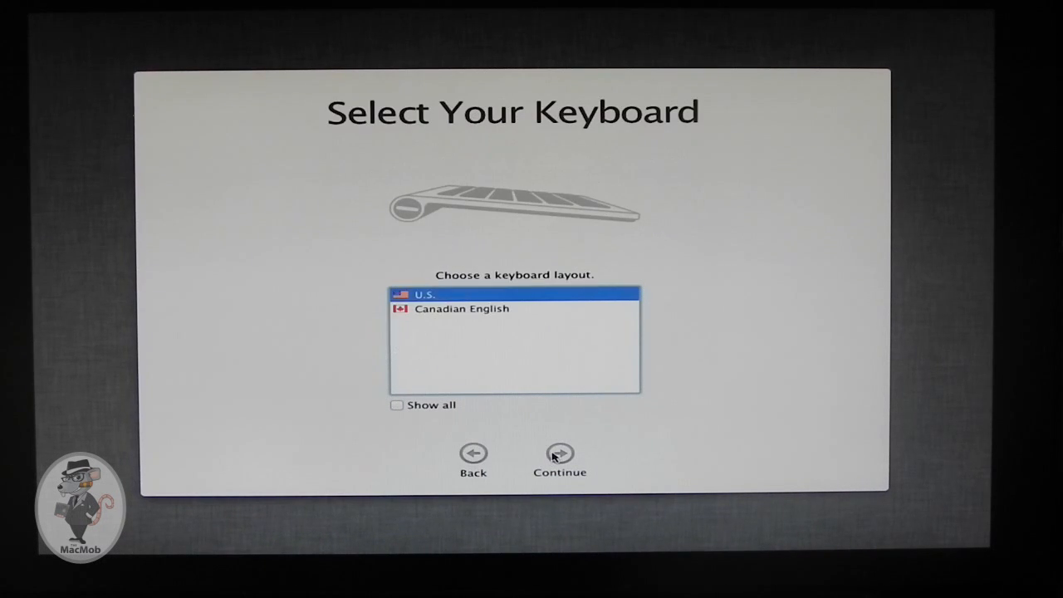
left_click(555, 457)
left_click(555, 457)
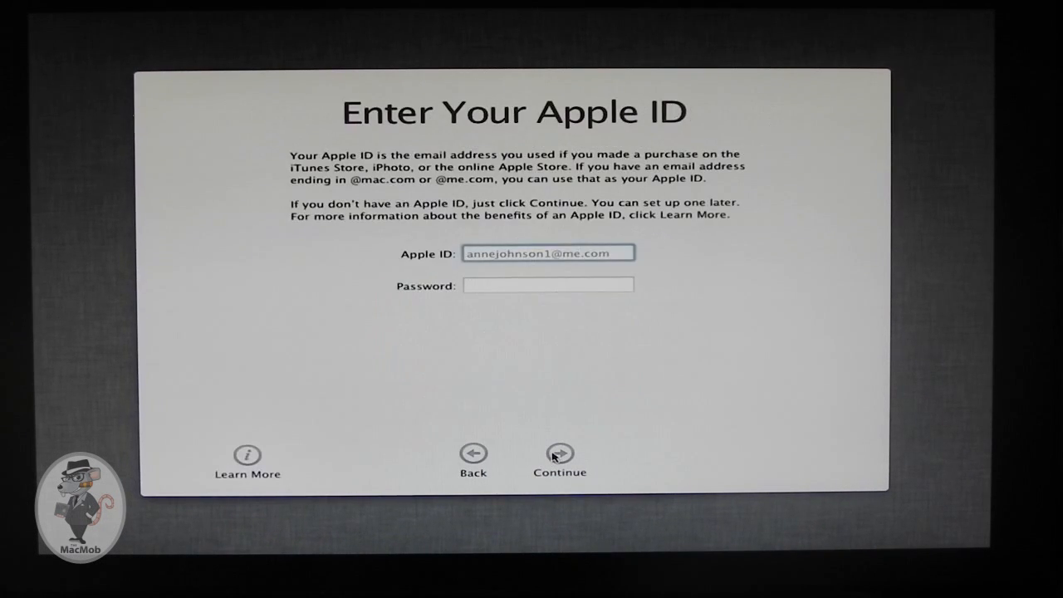
left_click(555, 456)
left_click(558, 455)
left_click(558, 158)
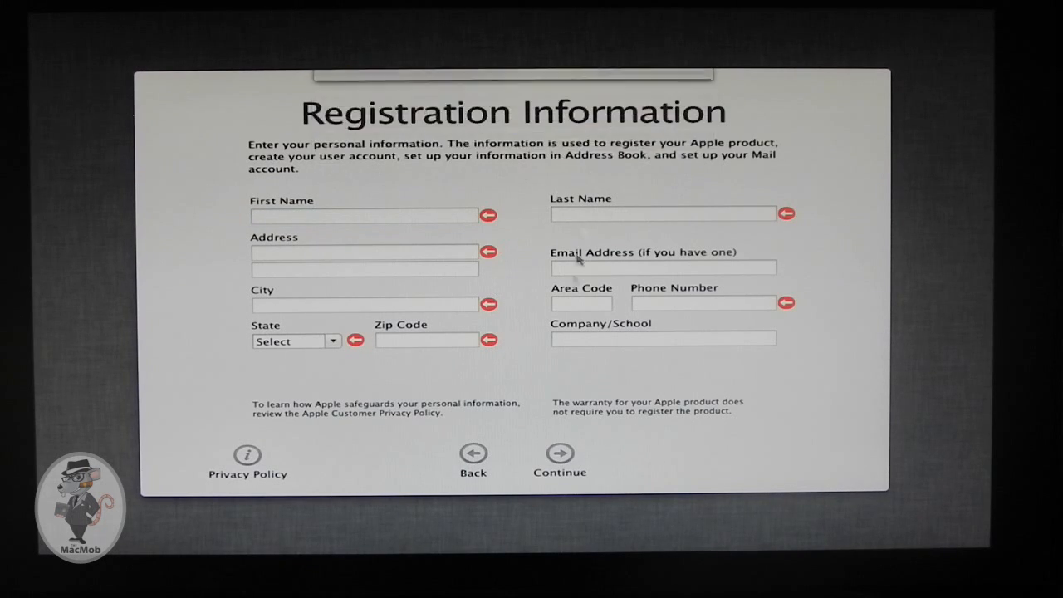
Create the computer account by entering the full name, account name and matching passwords, leaving the password hint empty, and continue to time zone selection.
type("Brian")
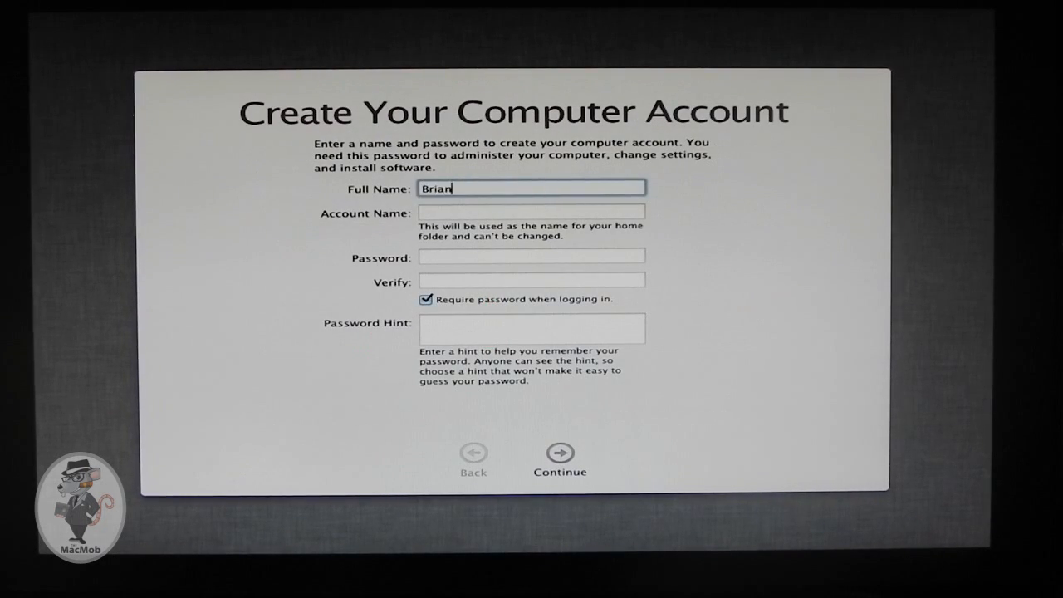
key("Tab")
type("Brian")
key("Tab")
type("p•••••••••")
key("Tab")
type("••••••••••")
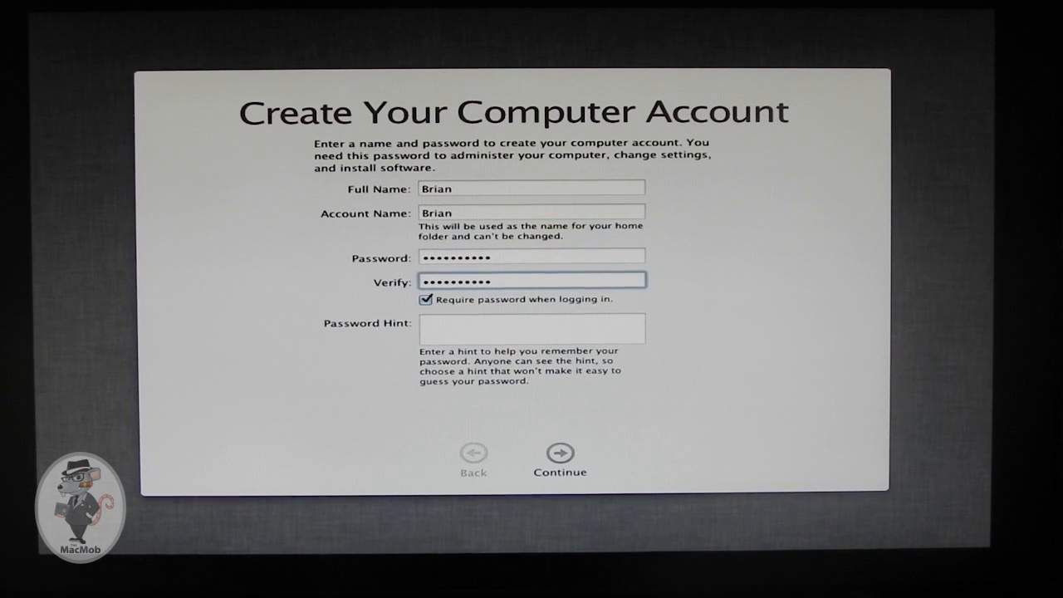
left_click(560, 453)
left_click(560, 452)
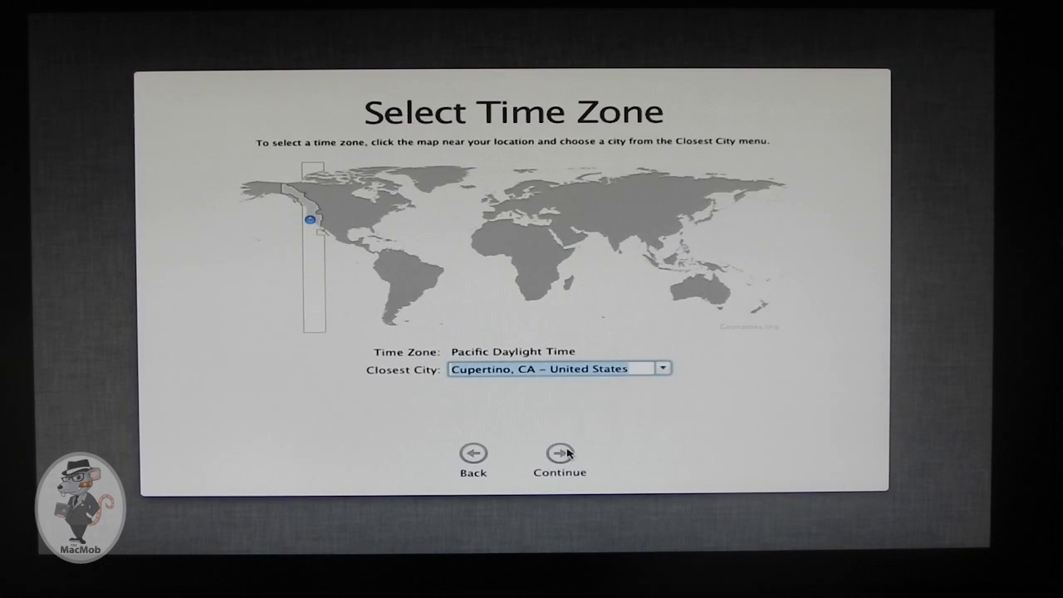
Accept Cupertino, CA as the time zone city, finish the setup, and log in with the account password.
left_click(567, 453)
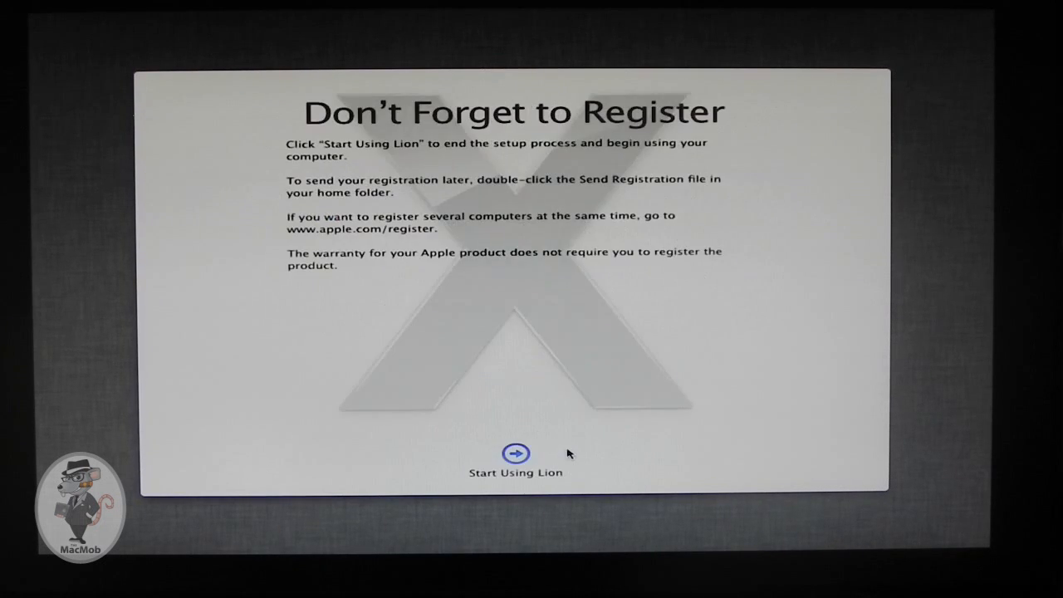
left_click(522, 457)
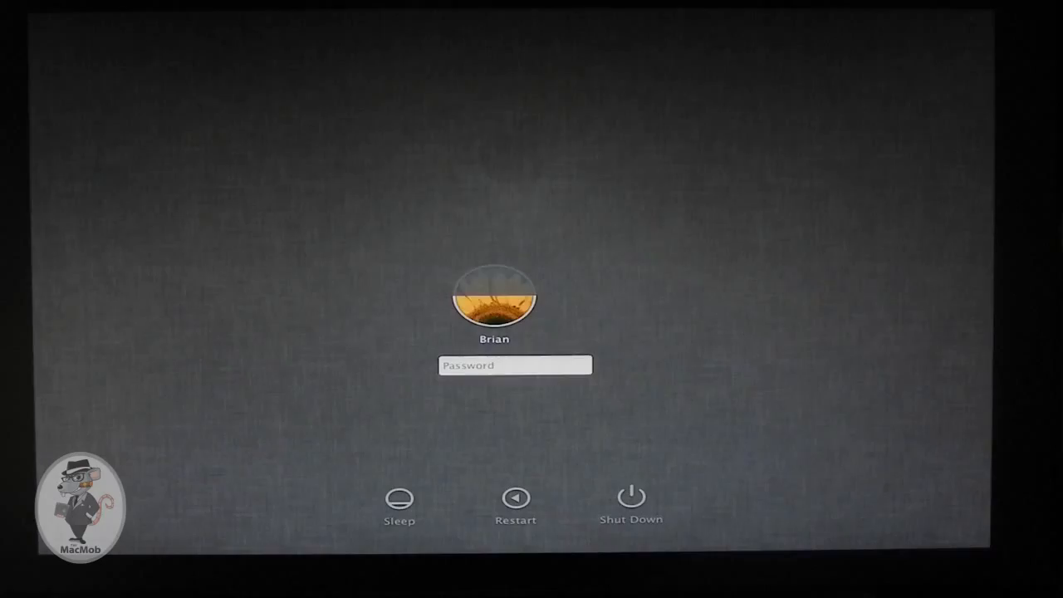
type("•••••••••")
key("Return")
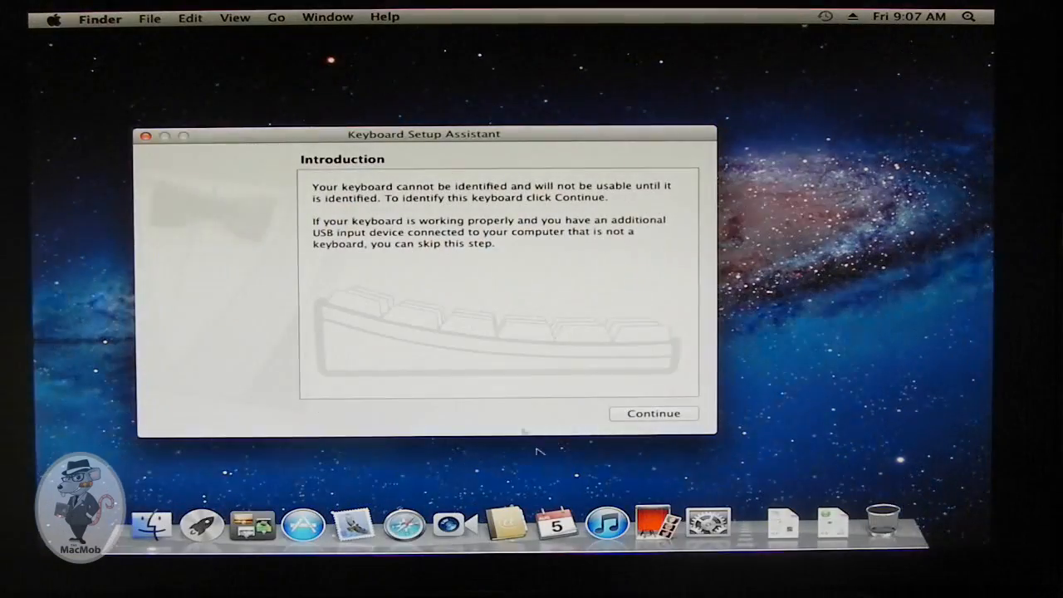
Identify the keyboard in Keyboard Setup Assistant and accept the ANSI (United States and others) type.
left_click(635, 420)
key("z")
key("slash")
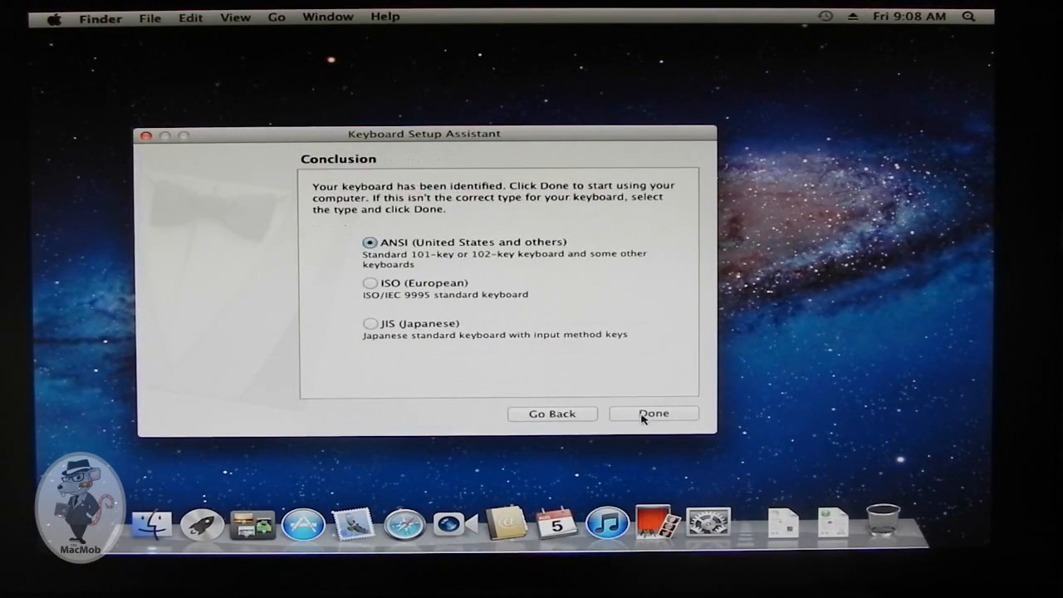
left_click(643, 416)
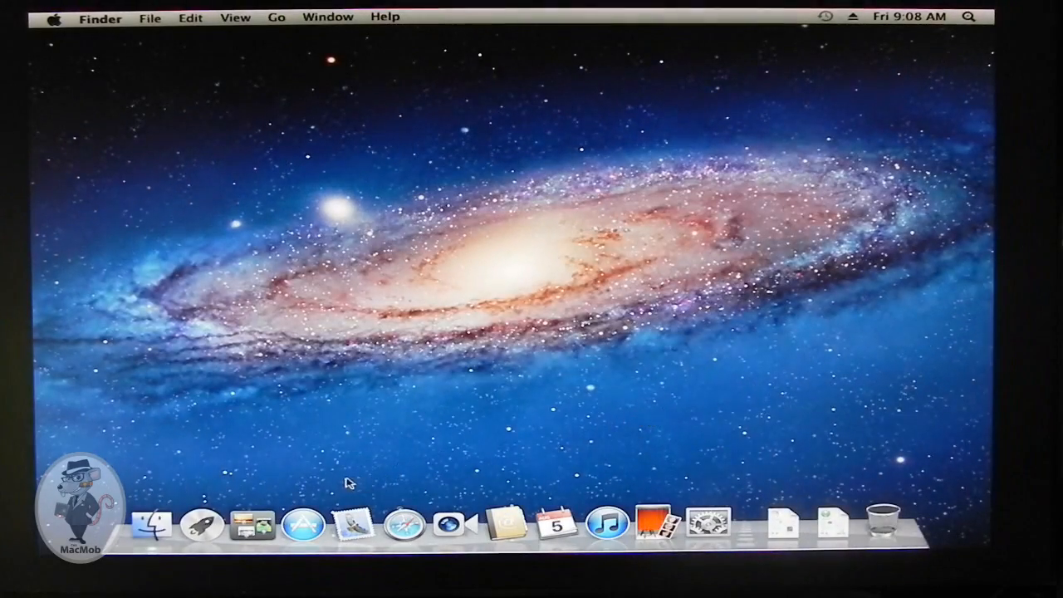
View the installed applications in Launchpad and the desktop overview in Mission Control, and return to the desktop.
left_click(202, 523)
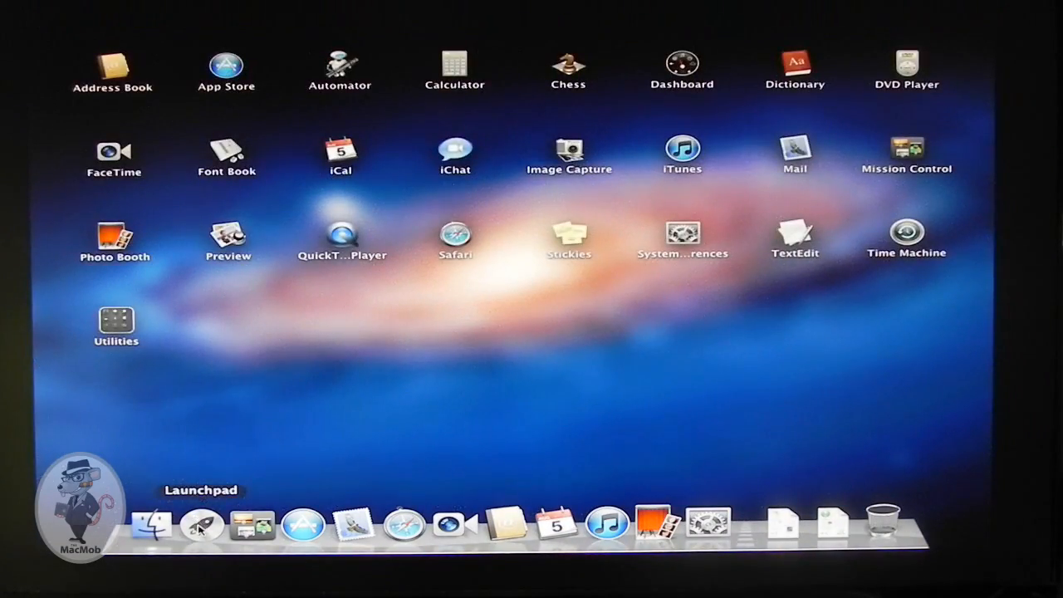
left_click(251, 523)
left_click(439, 67)
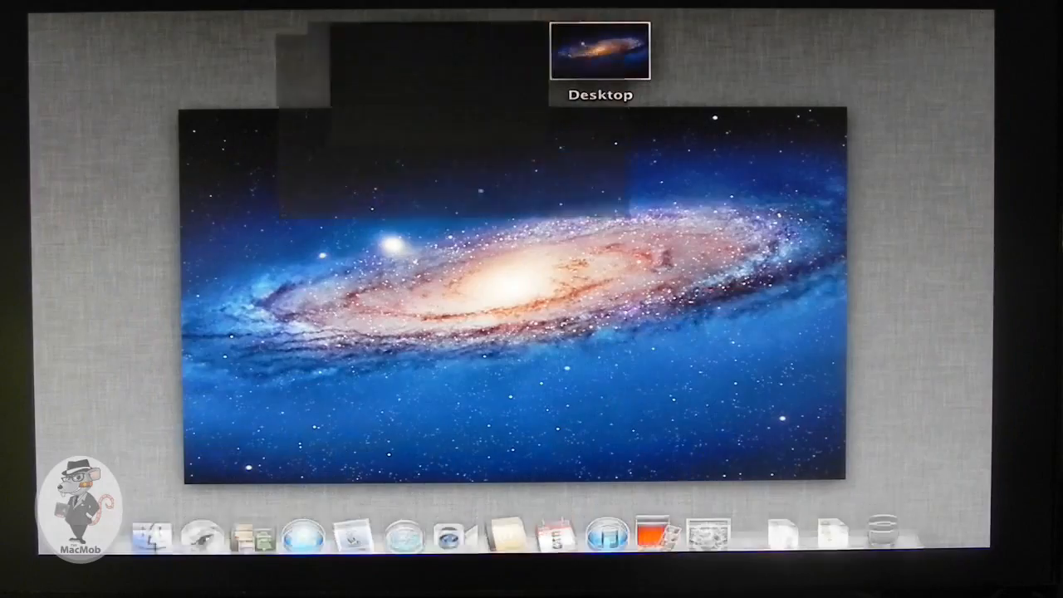
left_click(965, 529)
Launch System Preferences, iCal, Address Book, FaceTime, Safari, Mail and the App Store to check that they open.
left_click(709, 517)
left_click(557, 522)
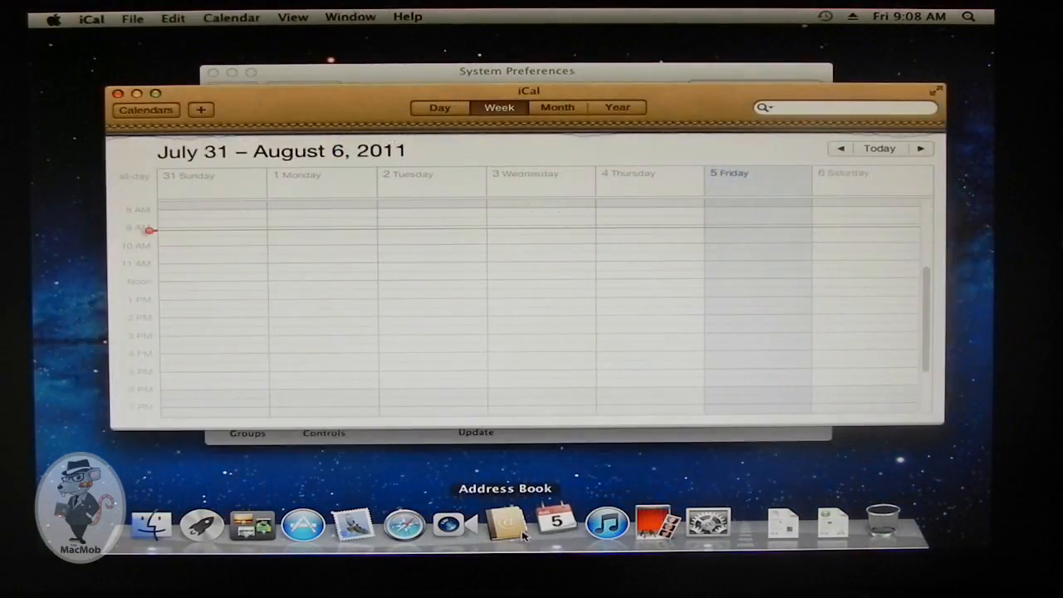
left_click(506, 522)
left_click(455, 536)
left_click(414, 531)
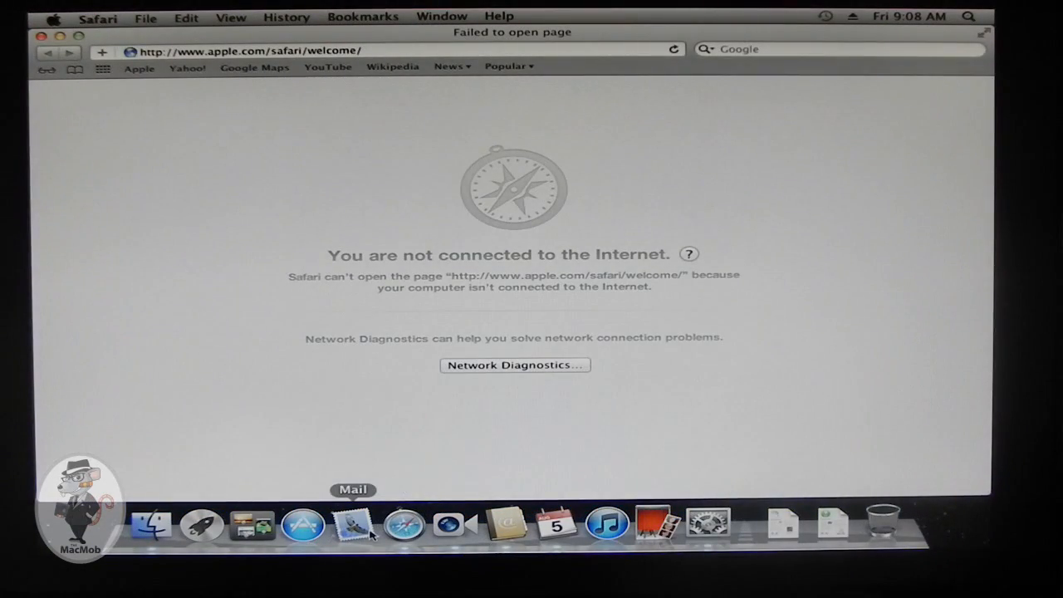
left_click(372, 534)
left_click(305, 525)
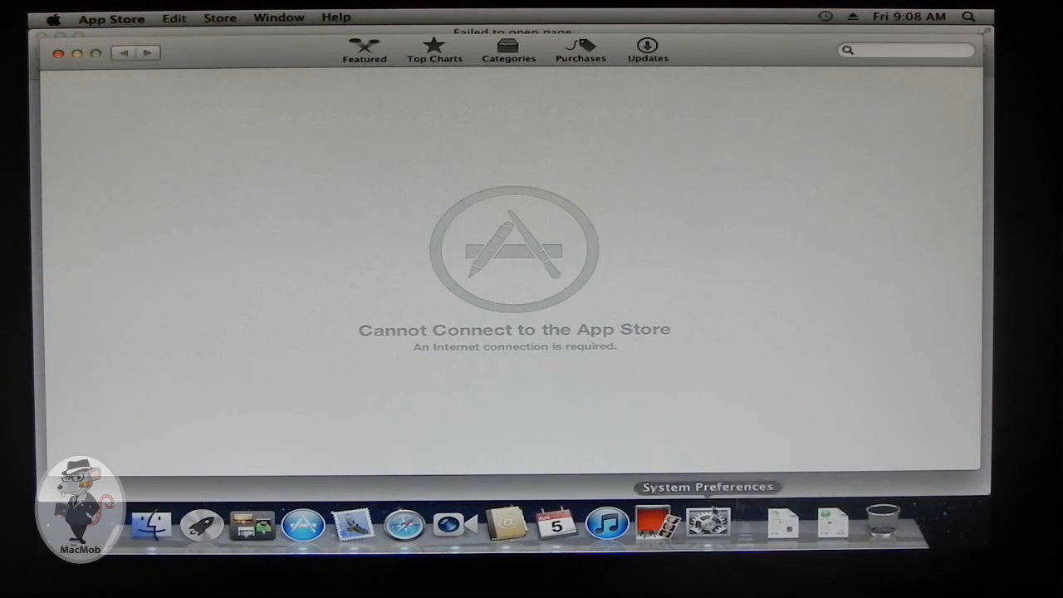
Launch iTunes, agree to its software license agreement, dismiss the error alert, and quit iTunes.
left_click(605, 532)
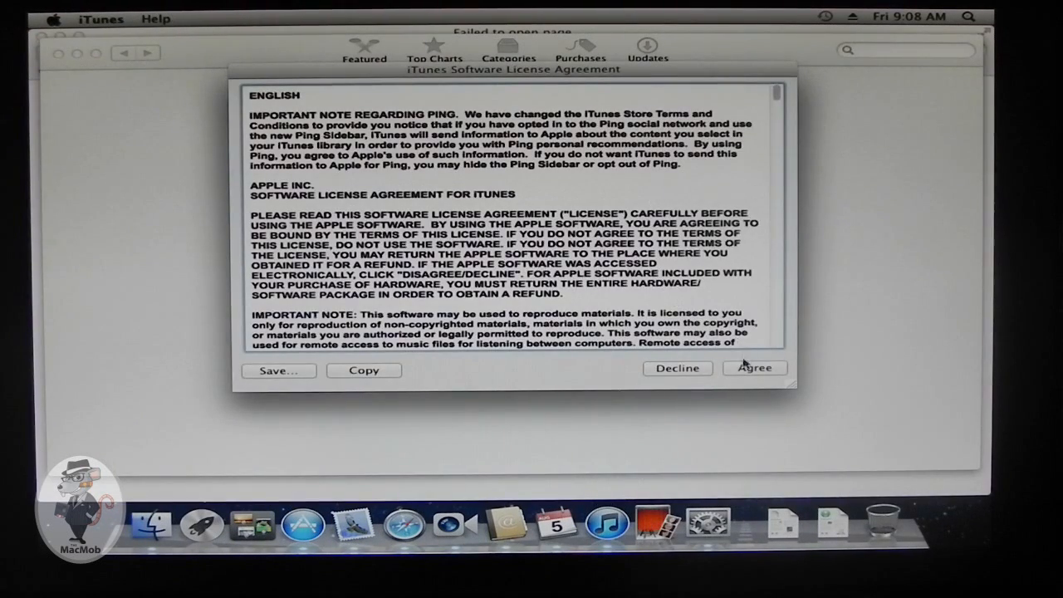
left_click(752, 367)
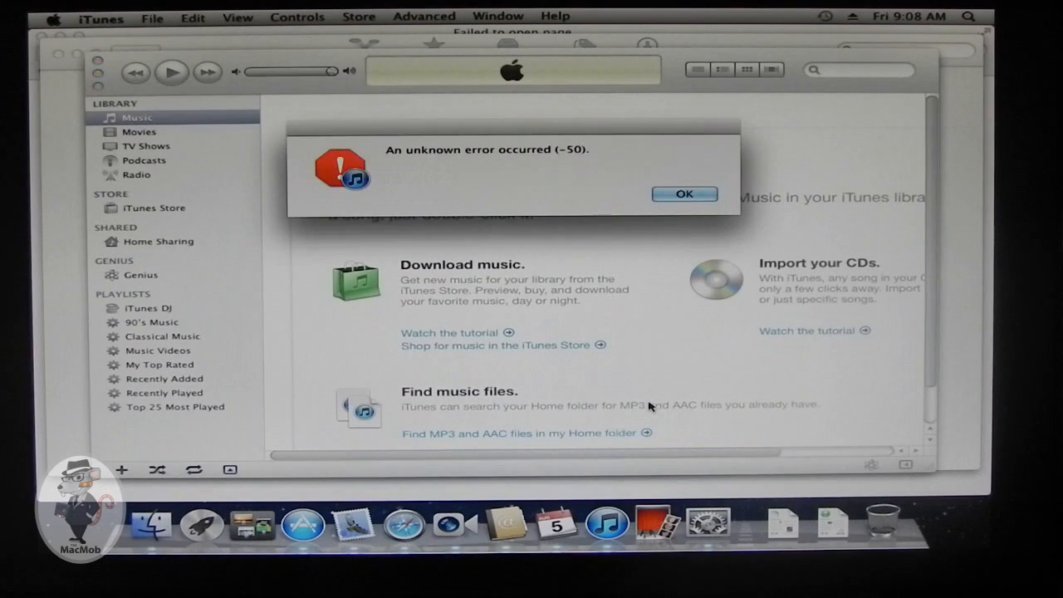
left_click(673, 194)
right_click(606, 523)
left_click(616, 467)
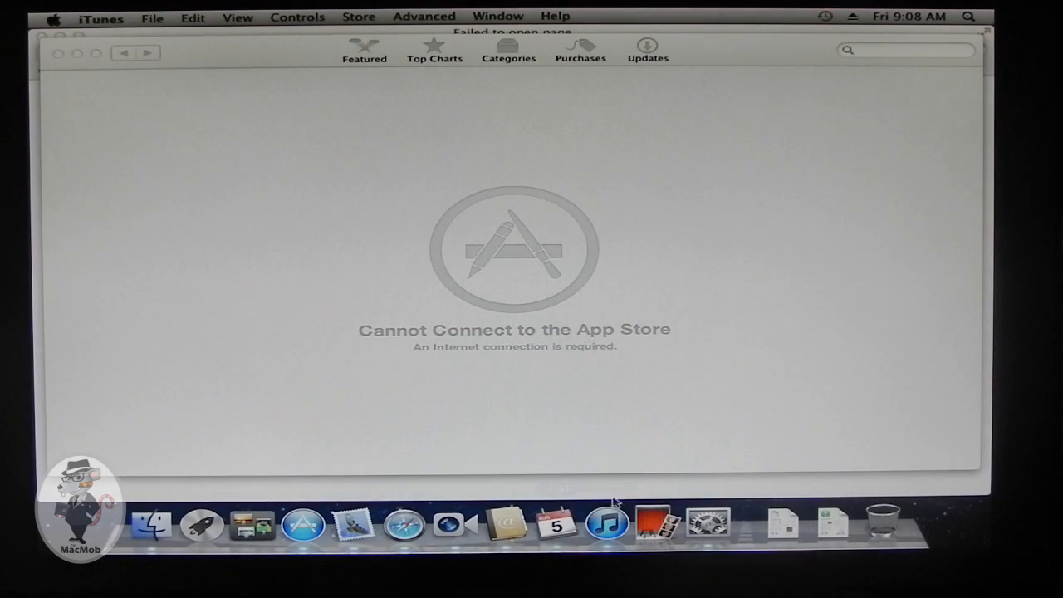
Relaunch iTunes twice to recheck its startup, dismissing the error alert and quitting it each time.
left_click(606, 524)
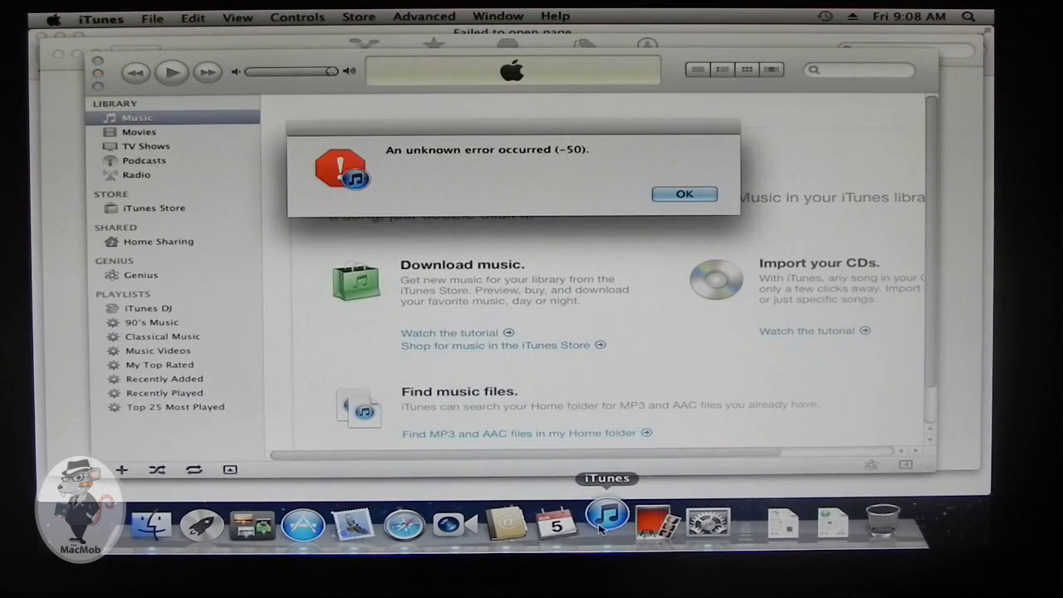
key("Return")
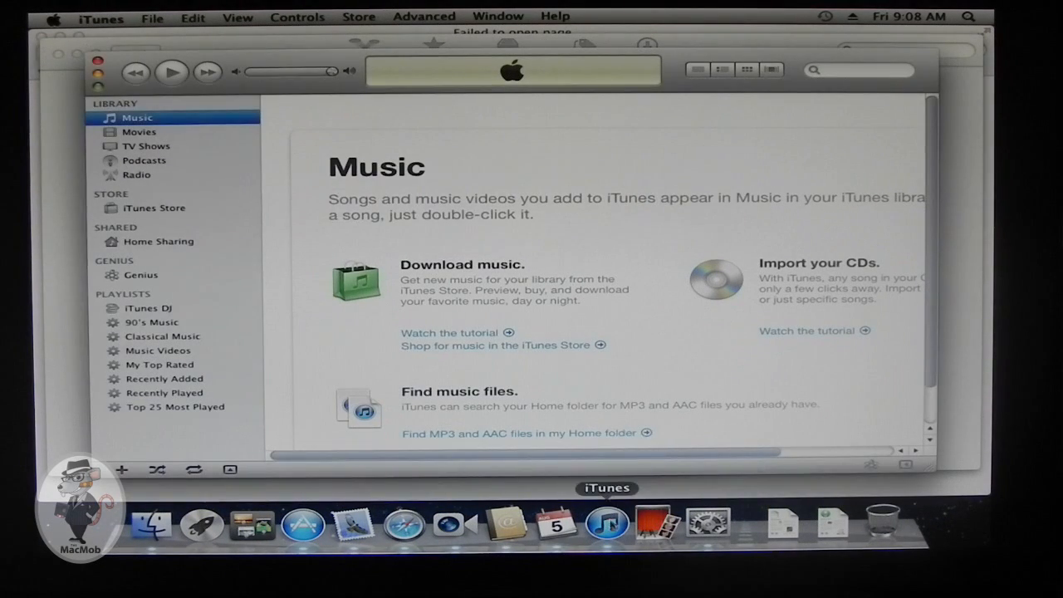
right_click(606, 523)
left_click(615, 480)
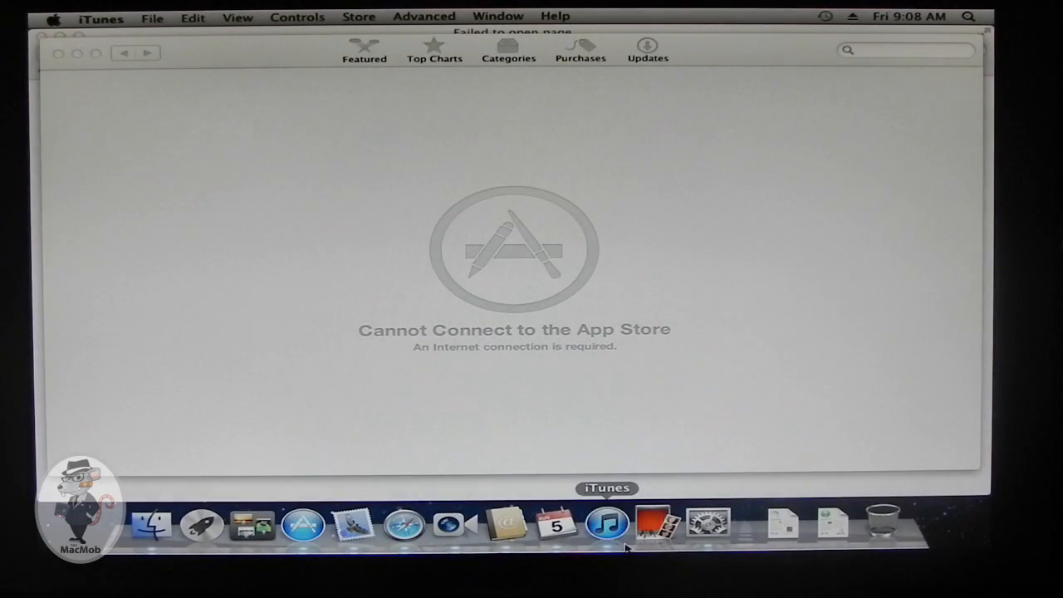
left_click(611, 527)
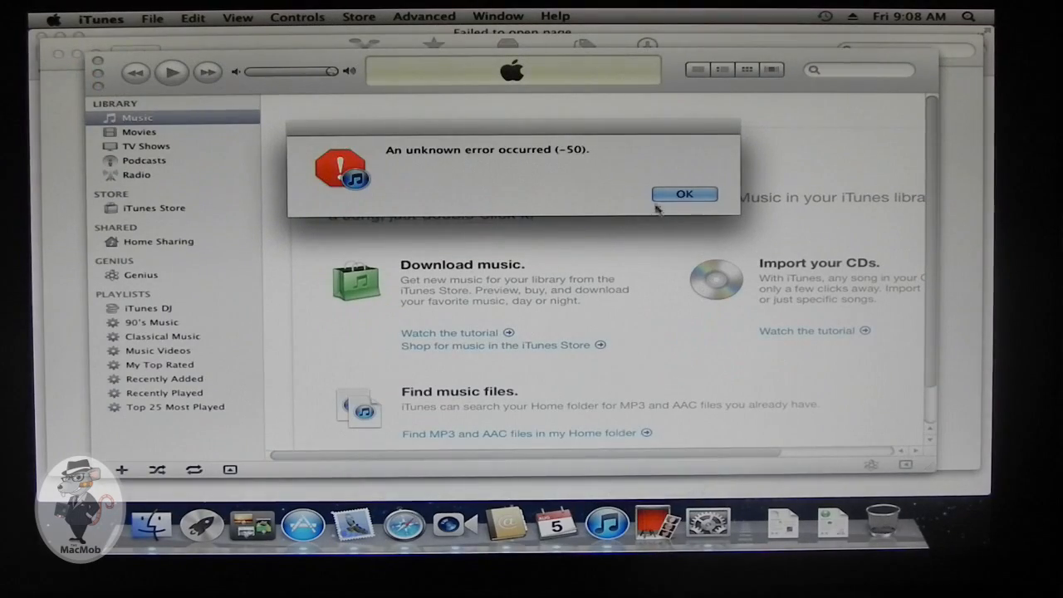
key("Return")
right_click(606, 523)
left_click(615, 479)
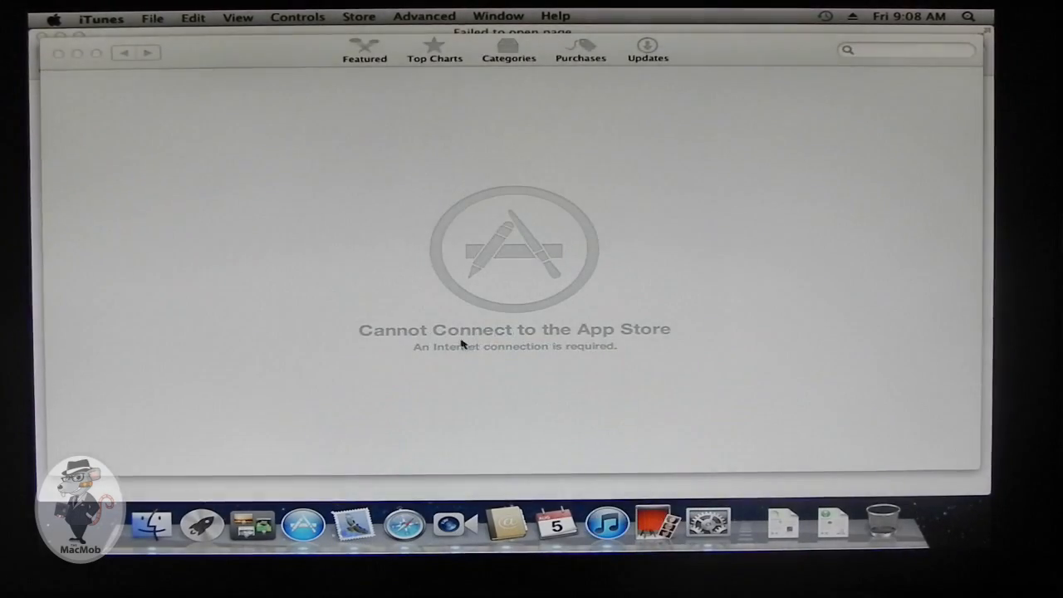
Quit all the remaining open applications, including the App Store, Safari, Mail, FaceTime, Address Book, iCal and System Preferences.
key("super+q")
key("super+q")
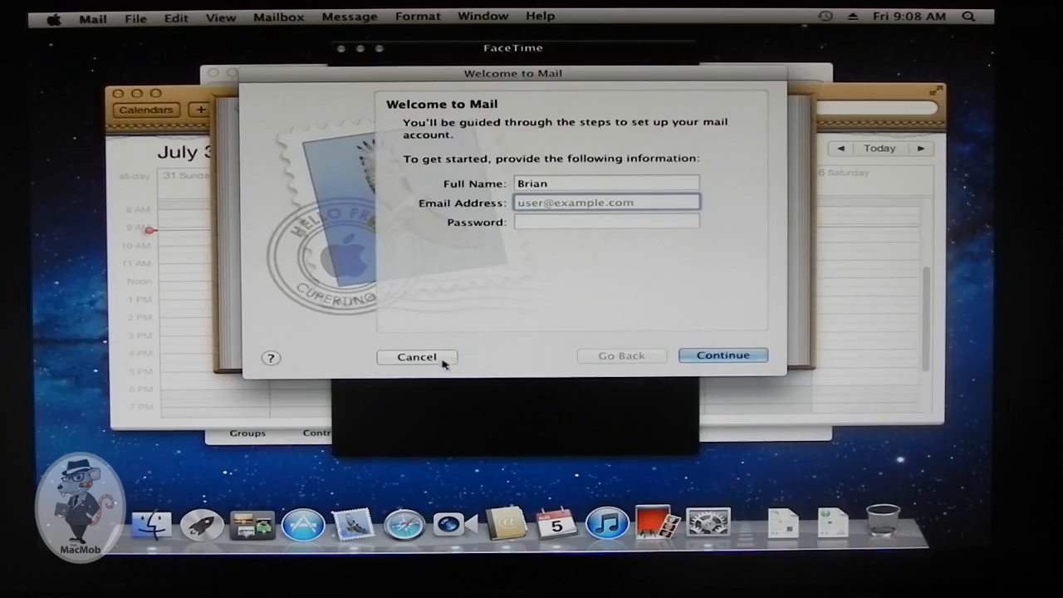
key("super+q")
key("super+q")
key("super+q")
key("super+q")
key("super+q")
Open About This Mac to check the system version, processor, memory and startup disk.
left_click(52, 18)
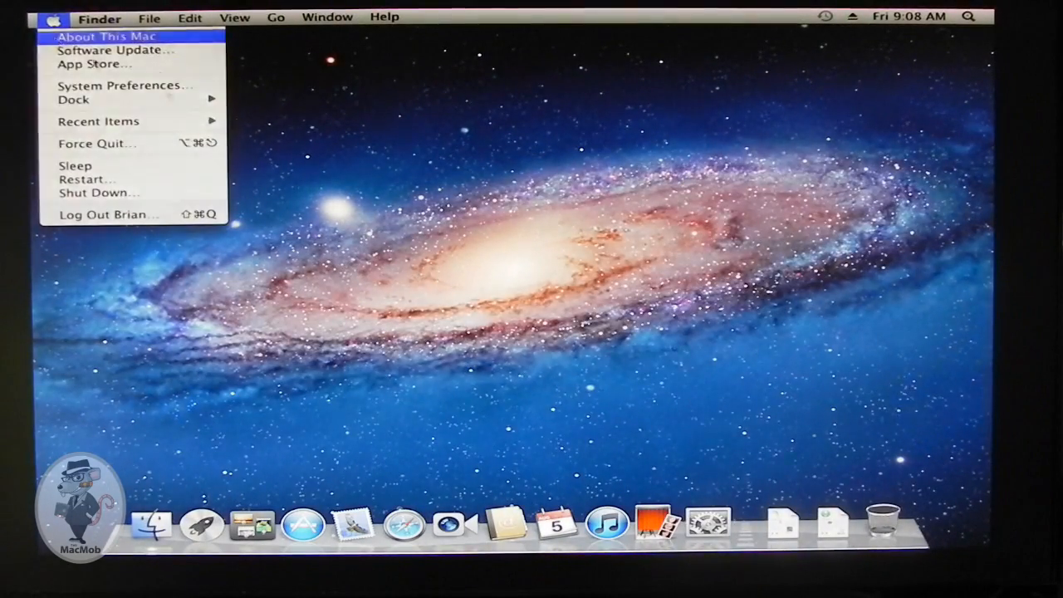
left_click(55, 39)
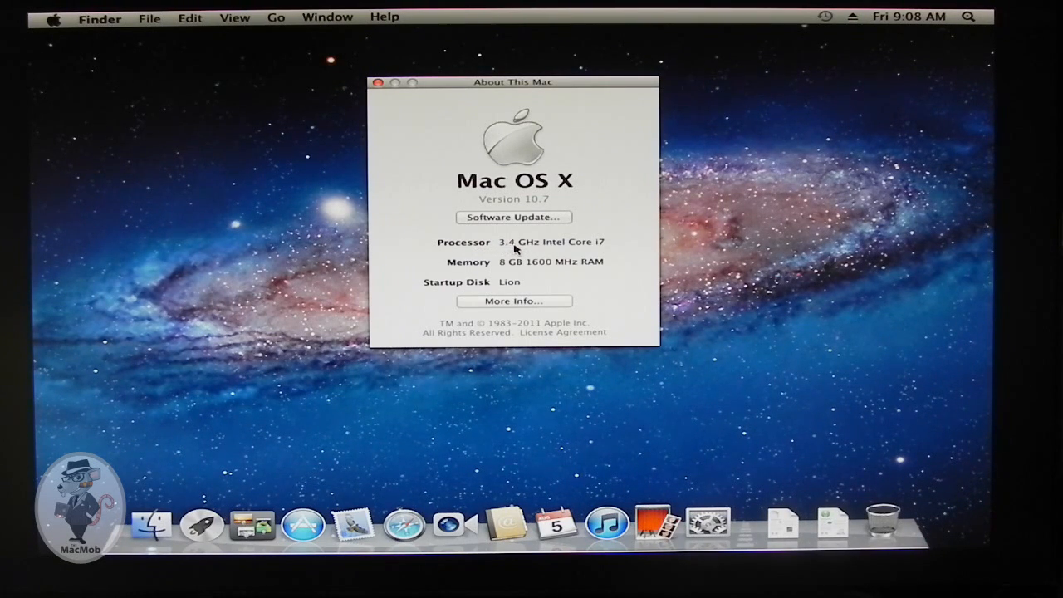
Open the detailed system overview from About This Mac and highlight the model name and processor line.
left_click(528, 303)
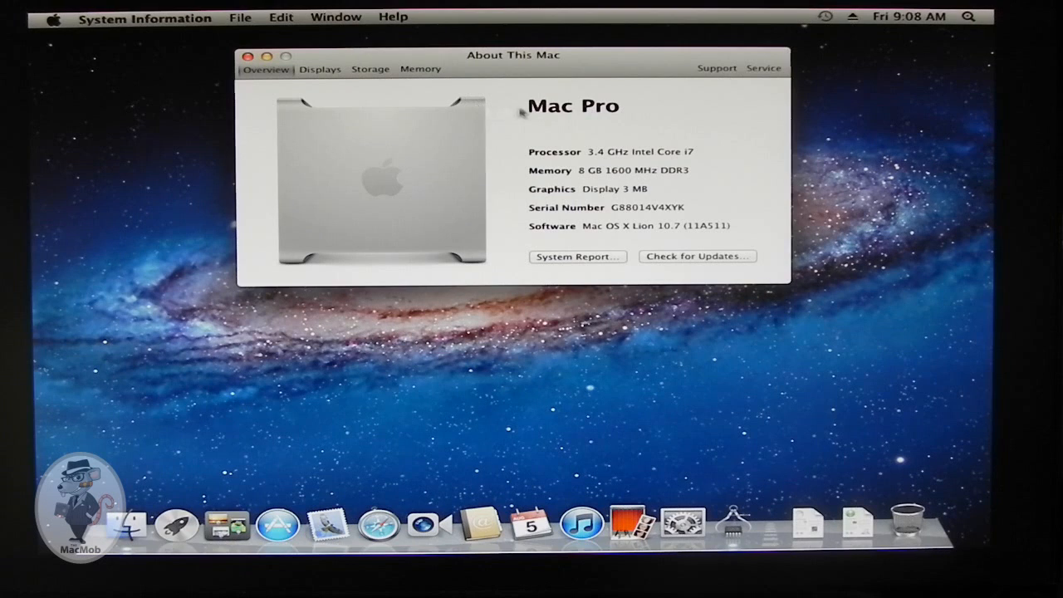
left_click_drag(528, 106, 634, 103)
left_click(631, 103)
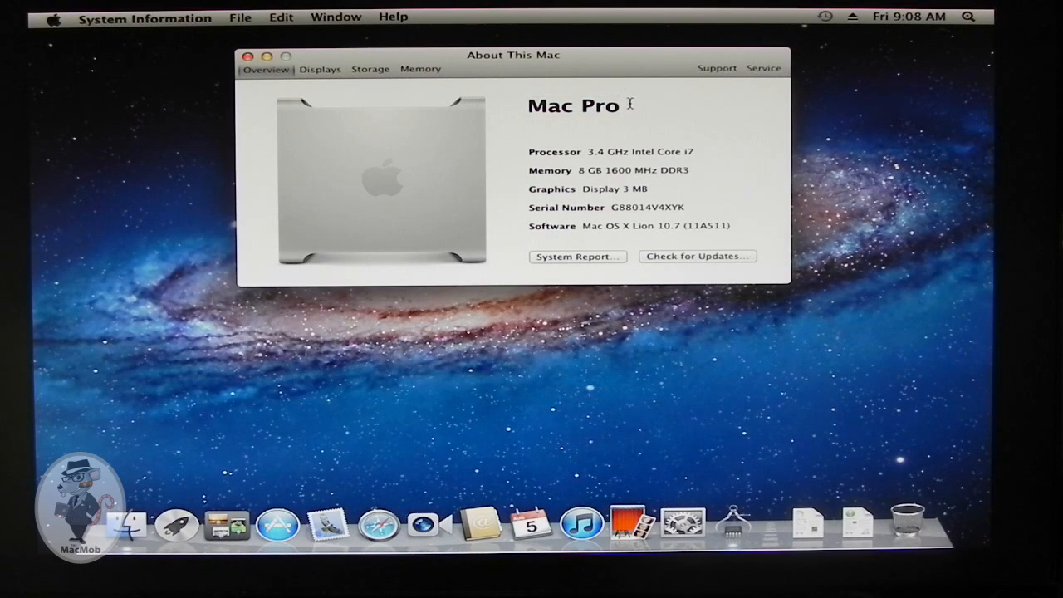
triple_click(609, 152)
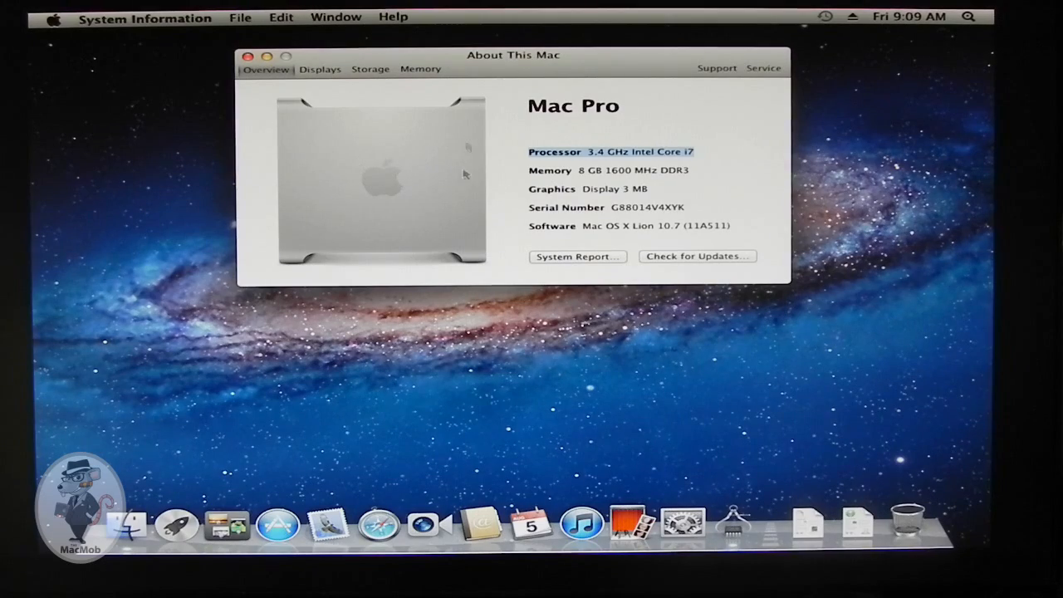
Open the full system report, check the Device ID under Graphics/Displays, and quit System Information.
left_click(540, 260)
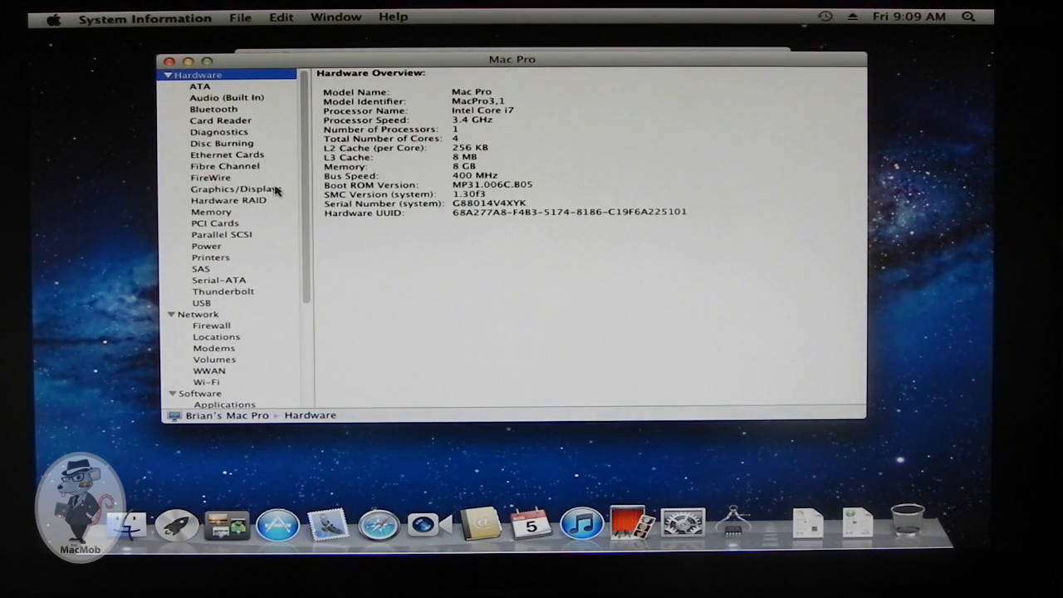
left_click(250, 189)
double_click(438, 139)
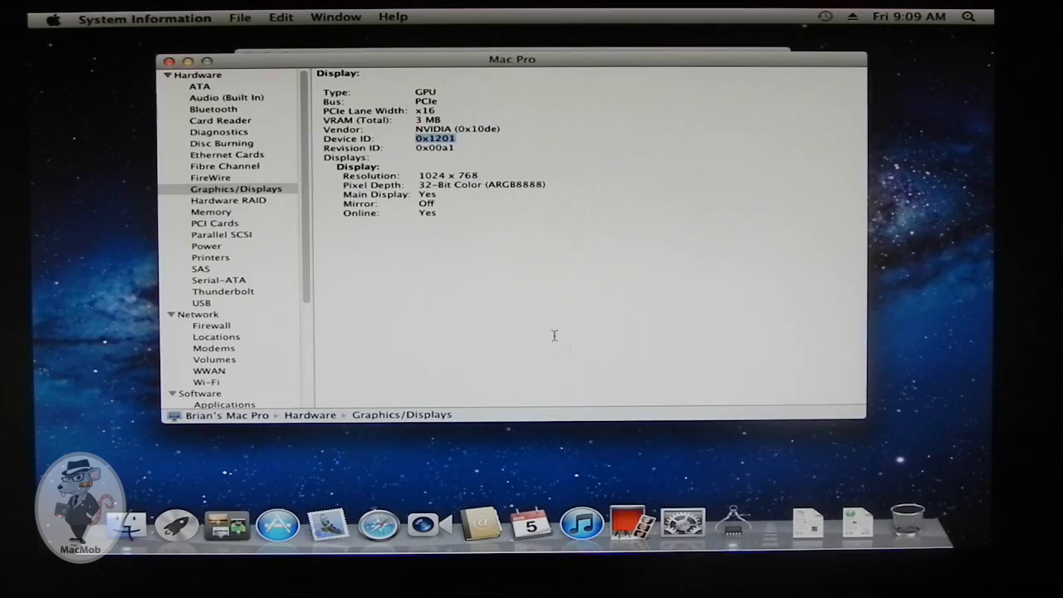
right_click(733, 522)
left_click(739, 482)
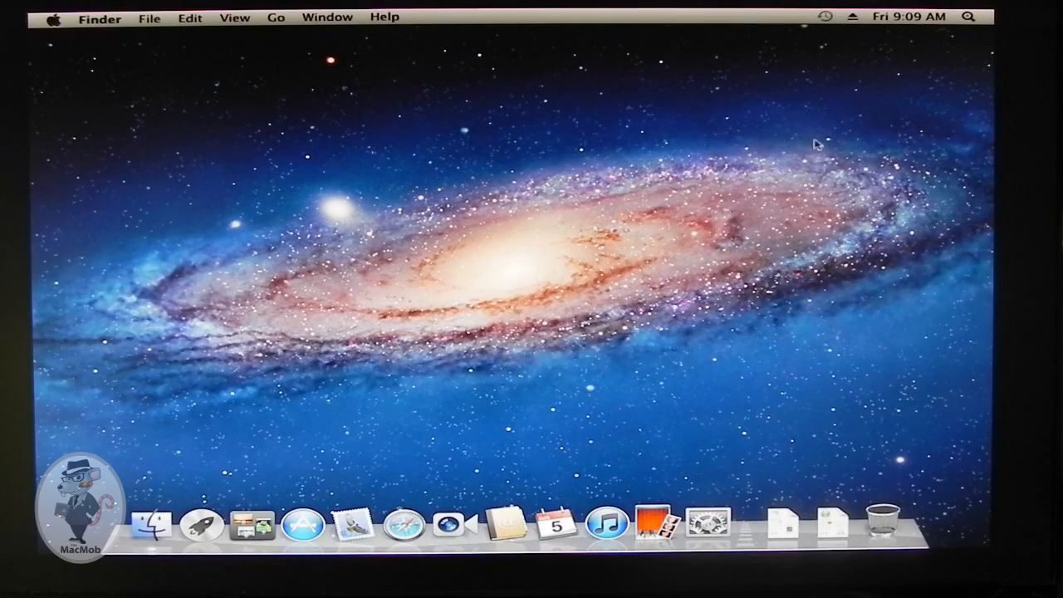
left_click_drag(942, 104, 141, 450)
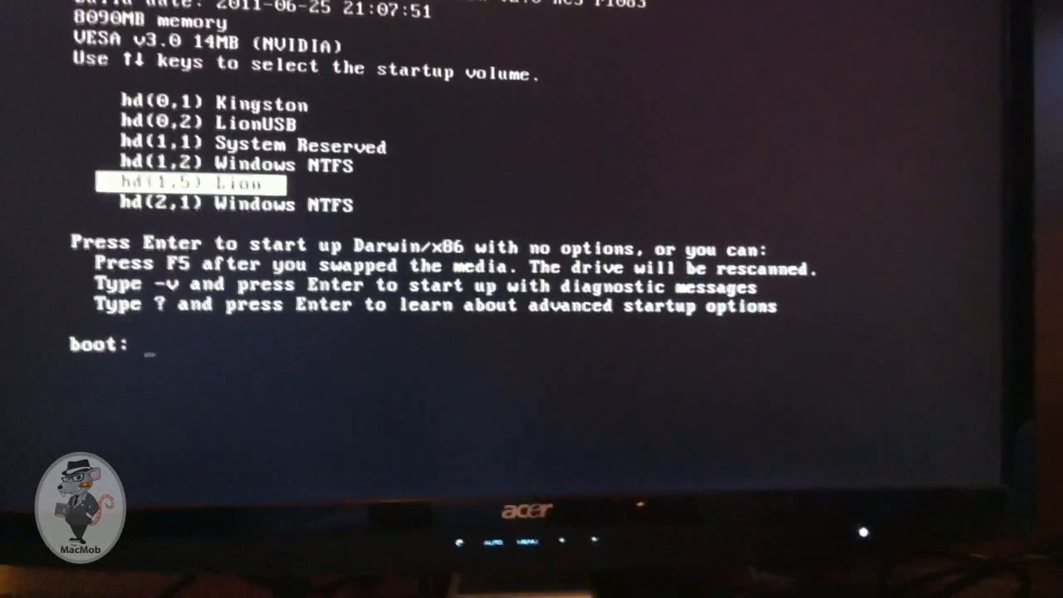
Boot the Lion volume hd(1,5) and examine the graphics card and display resolution in the system report.
key("Return")
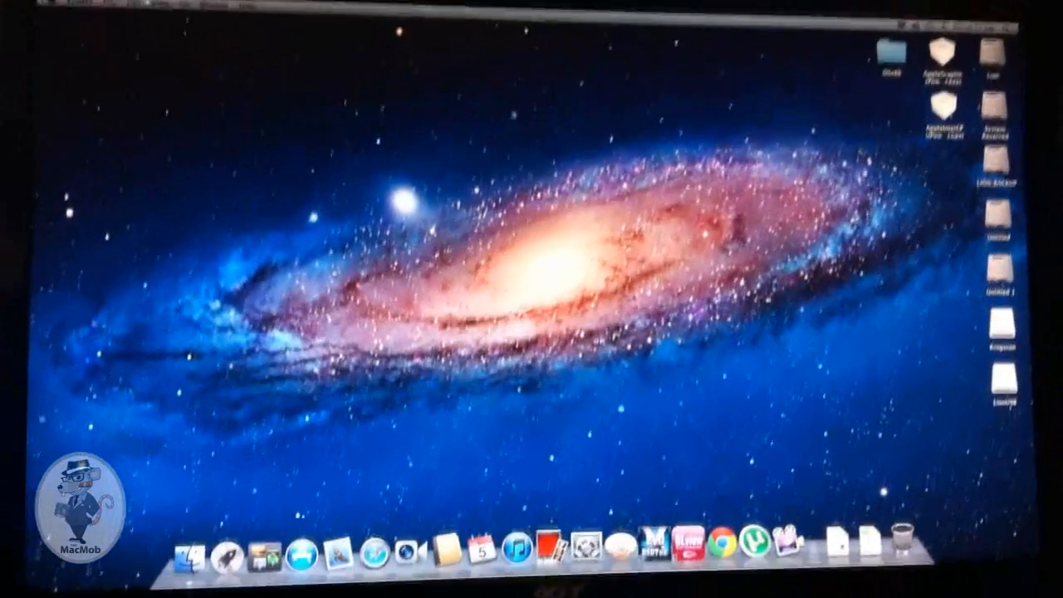
left_click(52, 4)
left_click(81, 19)
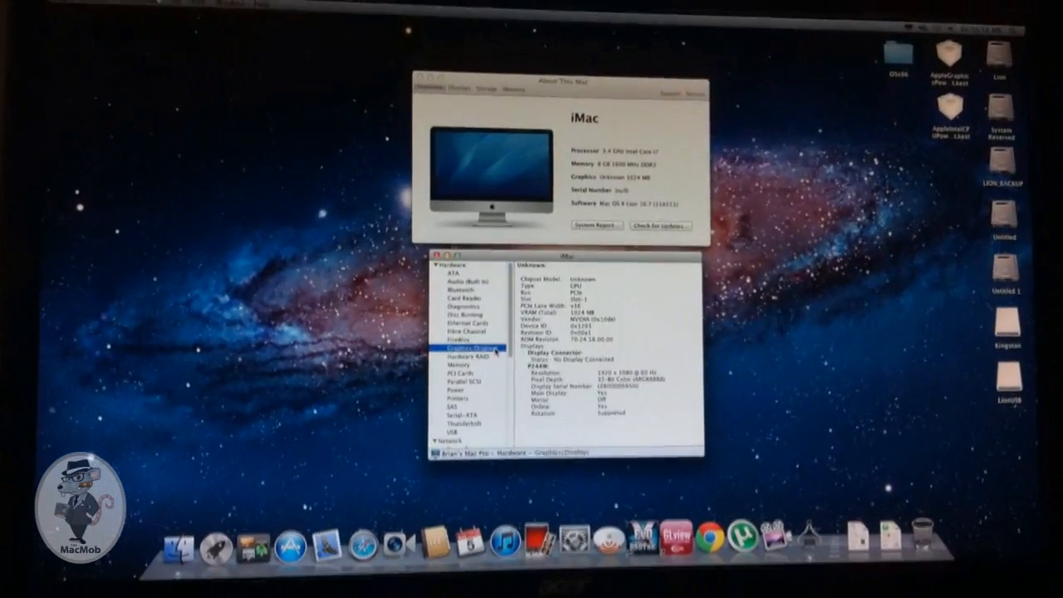
left_click(631, 409)
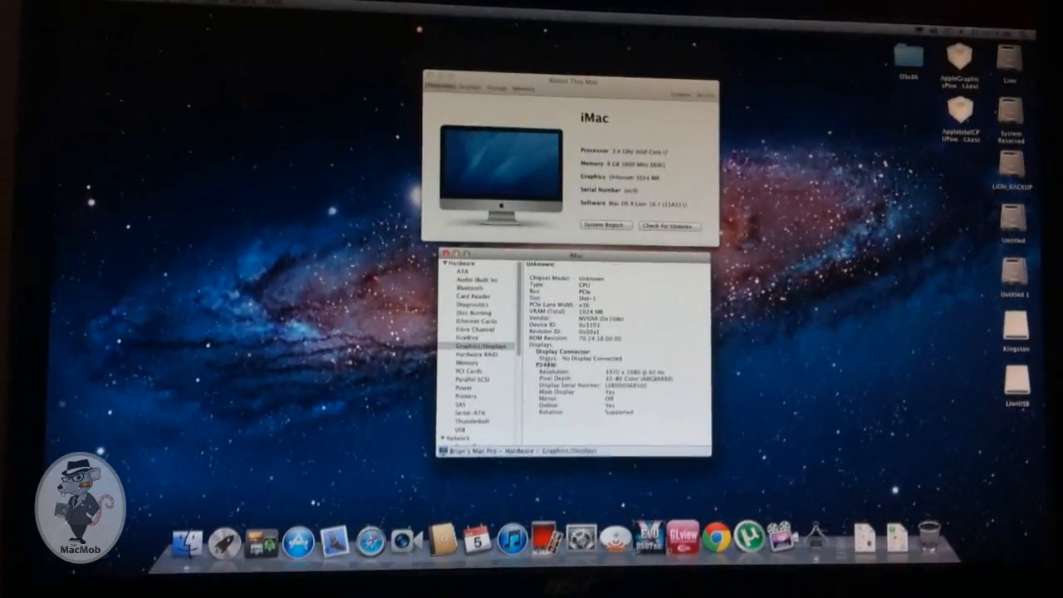
left_click_drag(605, 368, 640, 369)
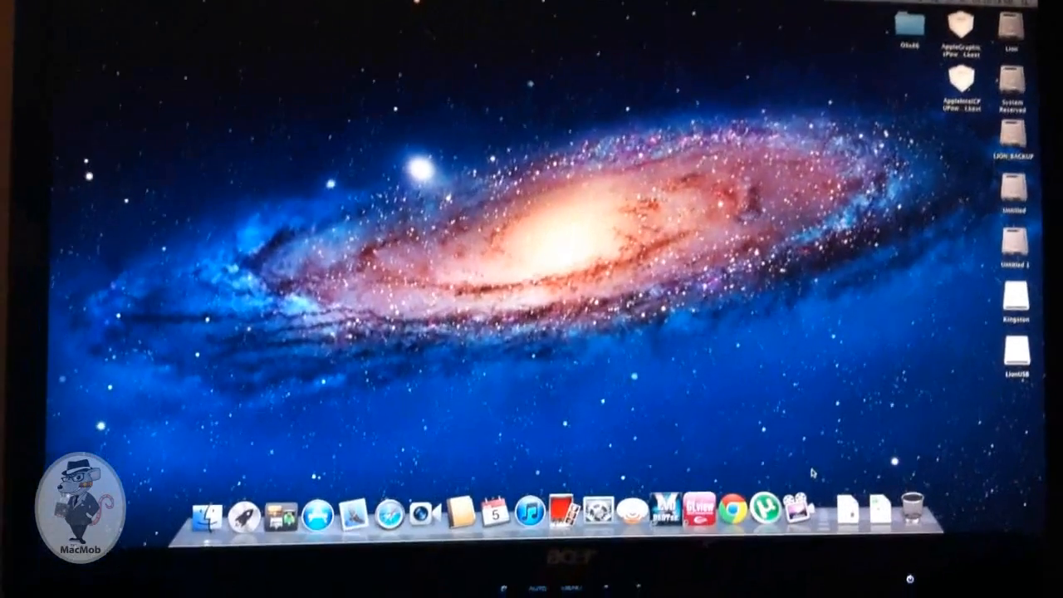
Raise the system volume several levels to test the audio.
key("XF86AudioRaiseVolume")
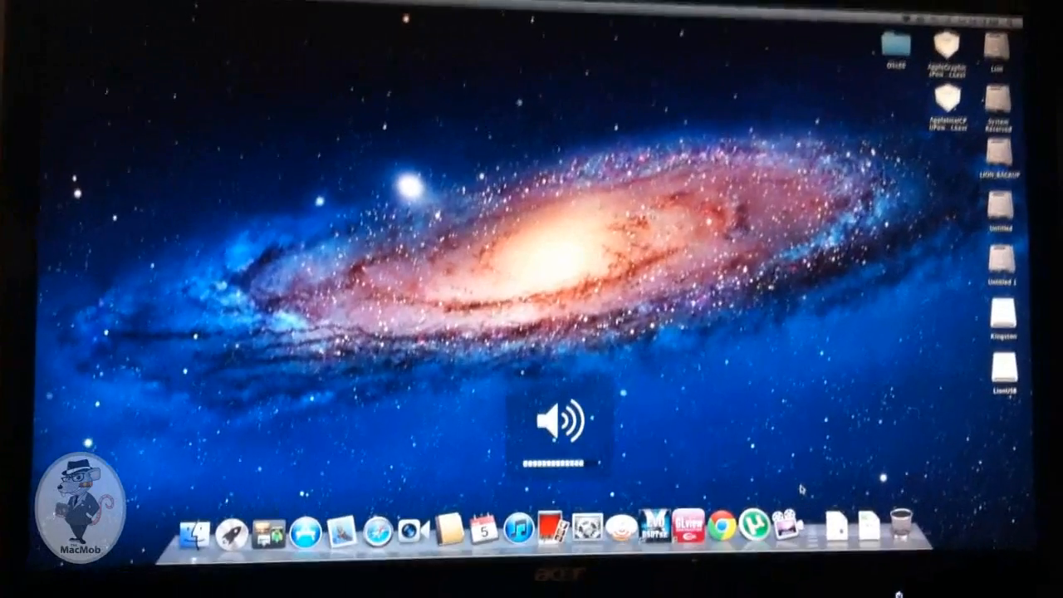
key("XF86AudioRaiseVolume")
key("XF86AudioRaiseVolume")
key("XF86AudioRaiseVolume")
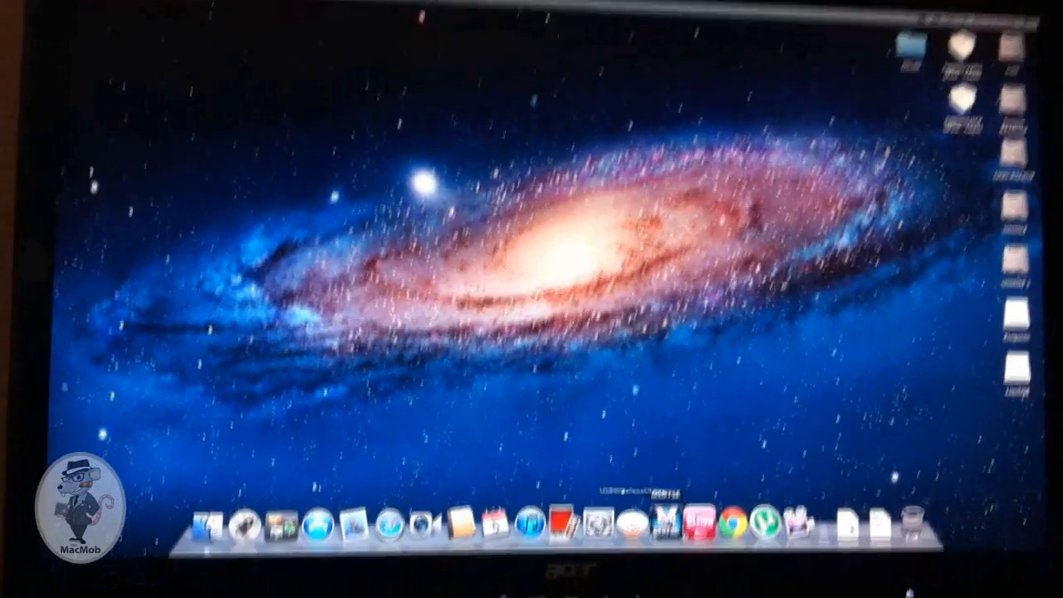
left_click(603, 545)
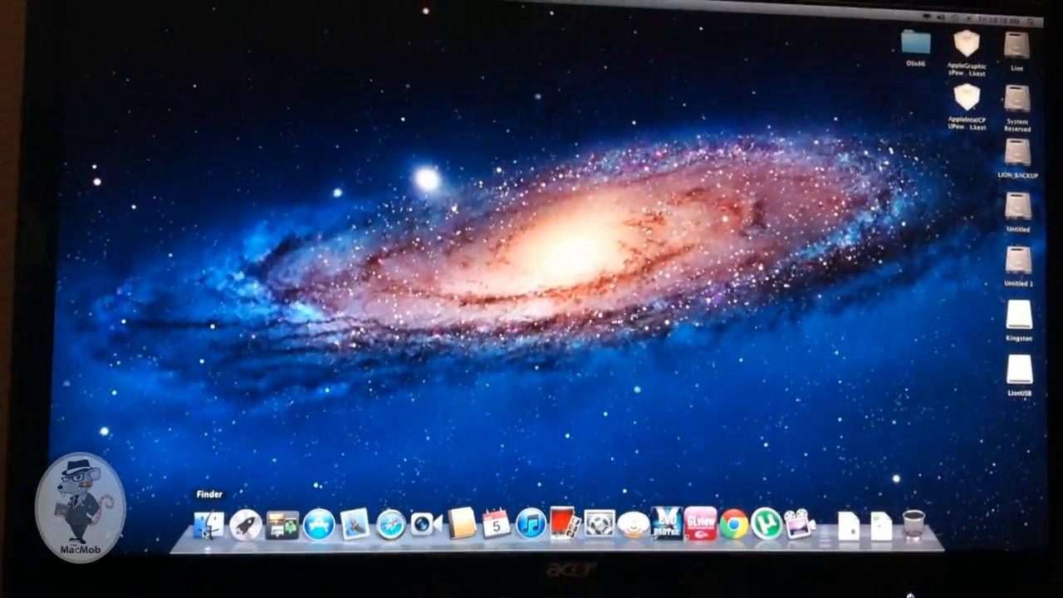
Search the Applications folder in Finder for "app", limit the scope to that folder, and move and enlarge the window.
left_click(200, 522)
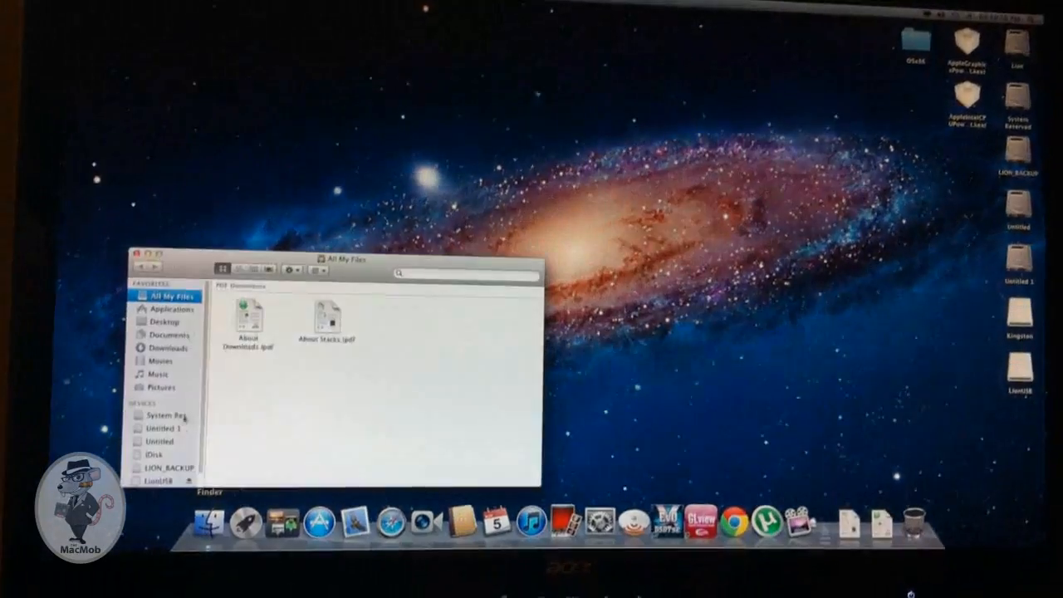
left_click(170, 309)
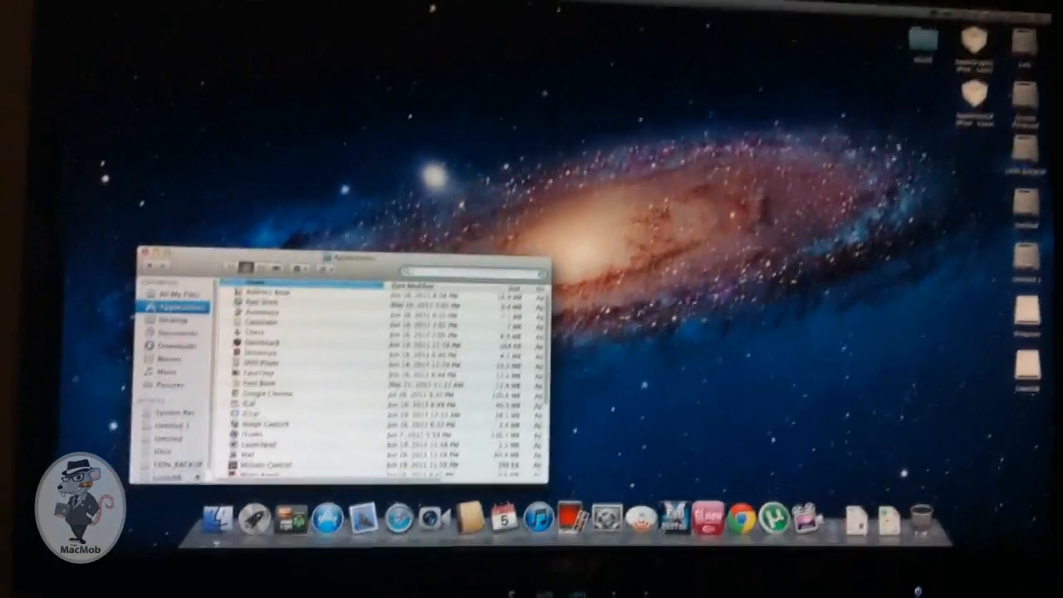
type("ap")
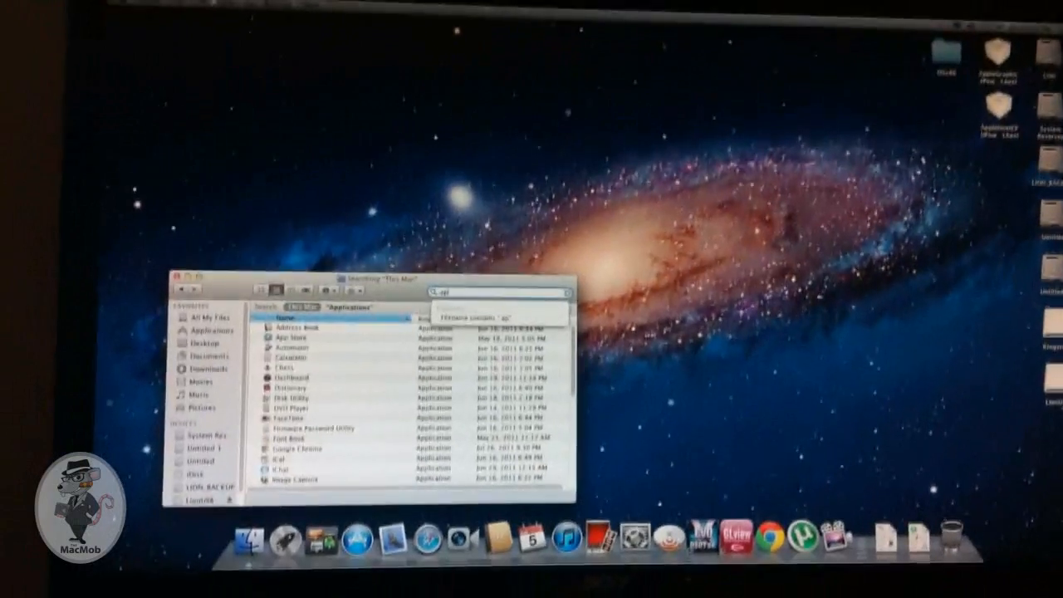
type("p")
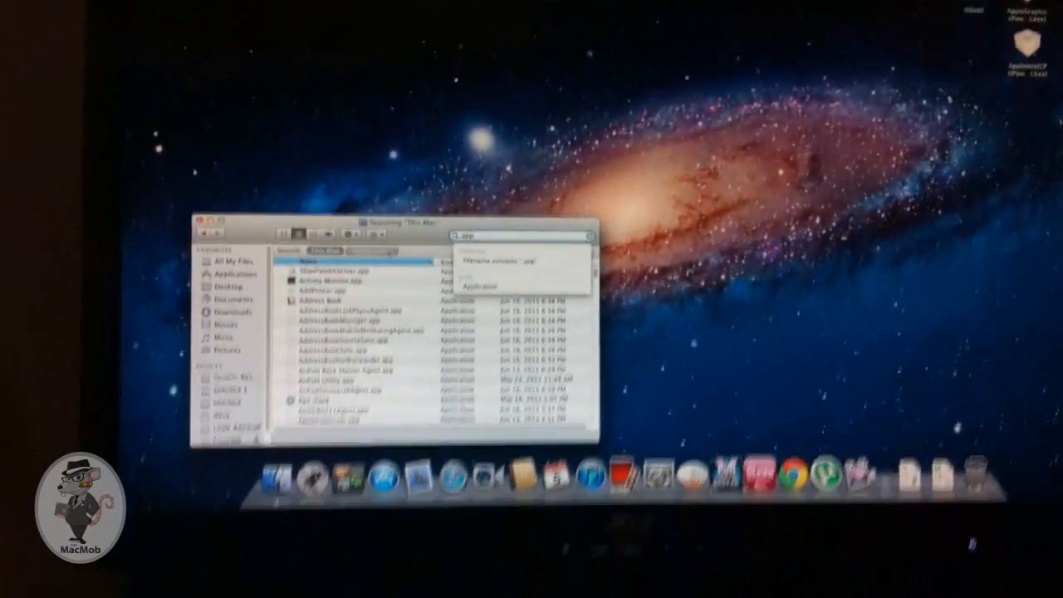
left_click(389, 251)
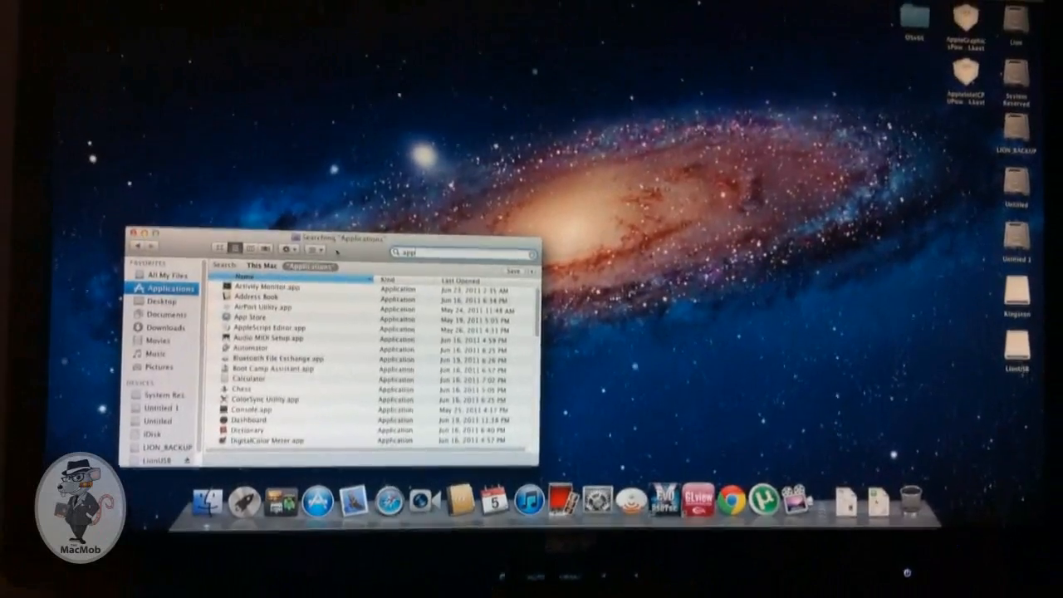
left_click_drag(337, 251, 312, 116)
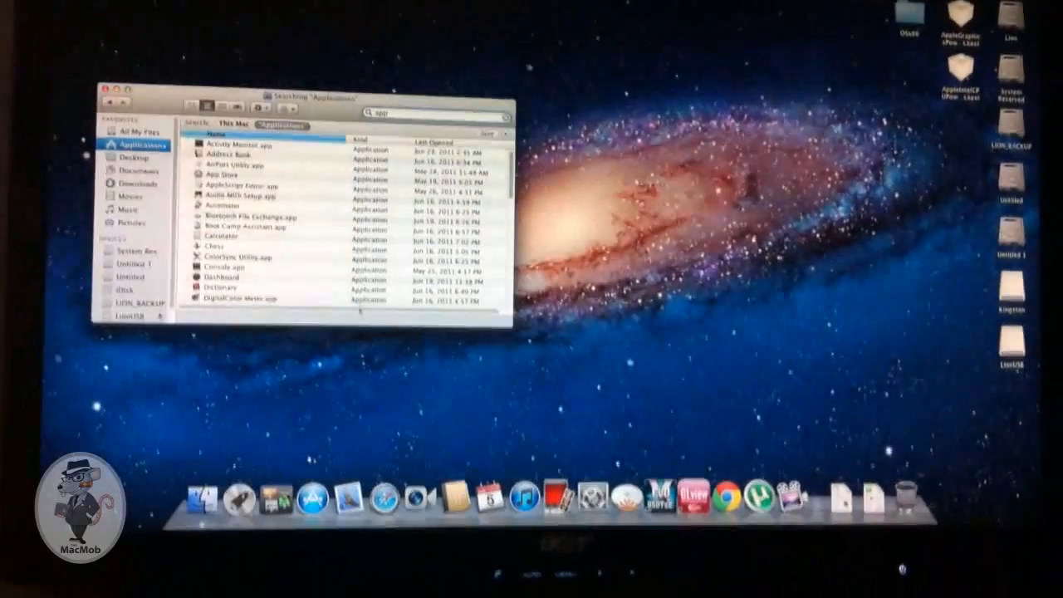
left_click_drag(365, 333, 364, 392)
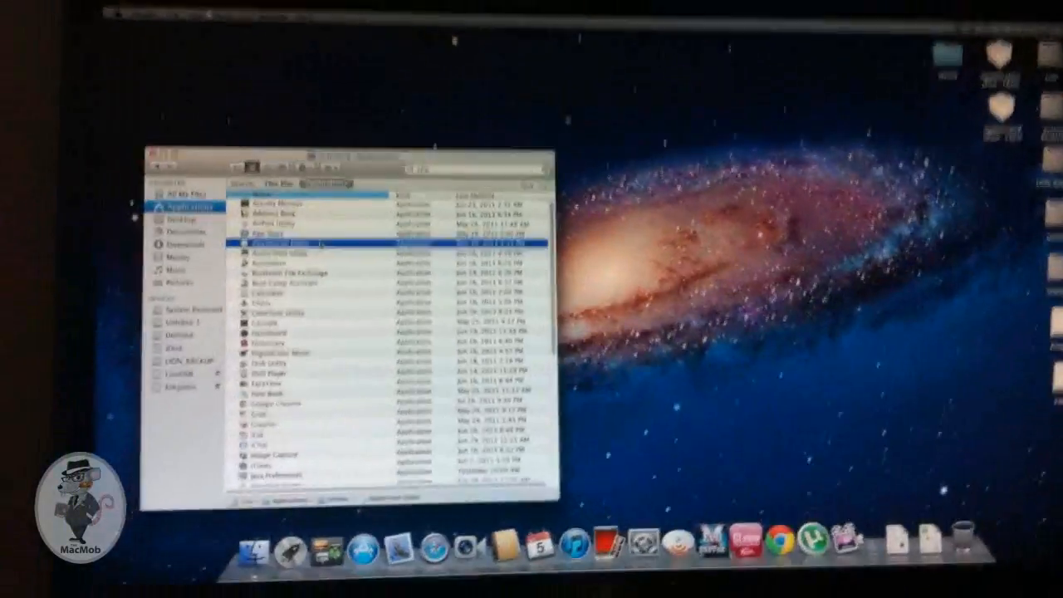
Select all the listed applications, open them at once, and cancel the Time Machine setup prompt.
key("a")
key("super+a")
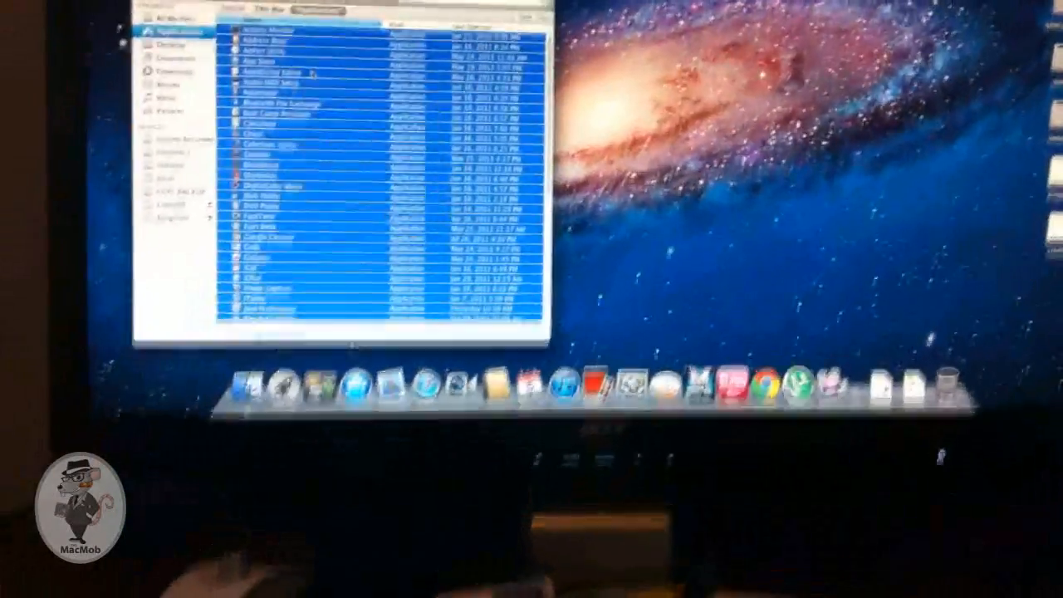
right_click(312, 75)
left_click(320, 81)
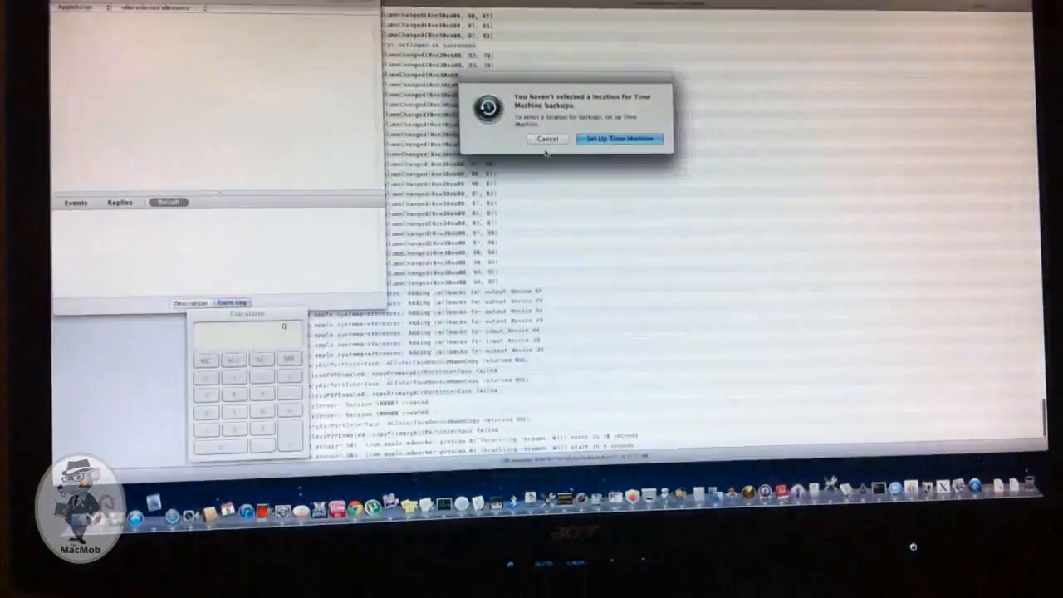
left_click(547, 143)
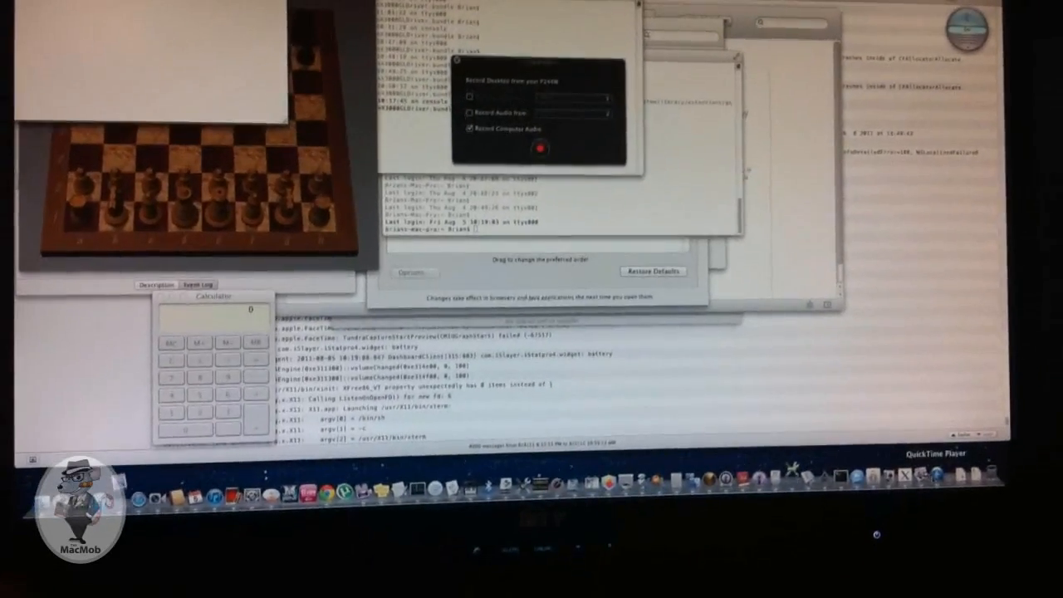
Try to shut down the computer without reopening windows at the next login, and dismiss the Mail alert.
left_click(23, 1)
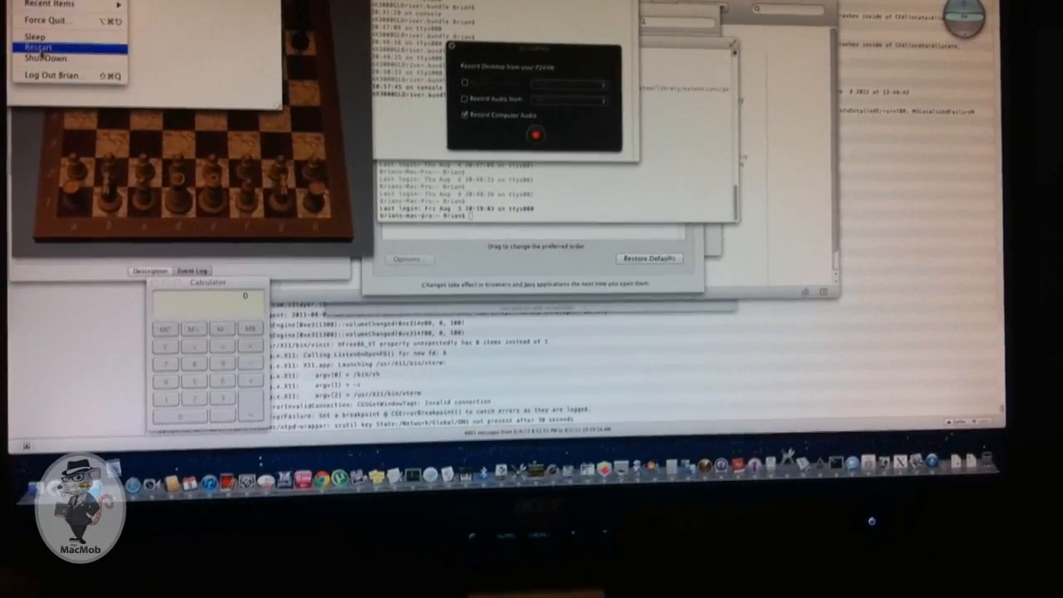
left_click(50, 54)
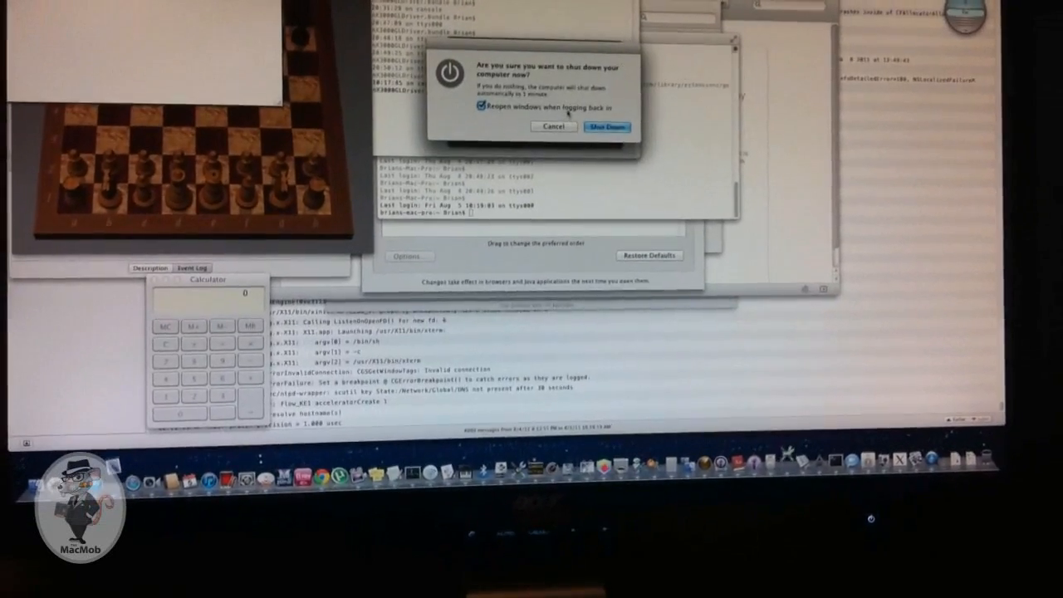
left_click(483, 104)
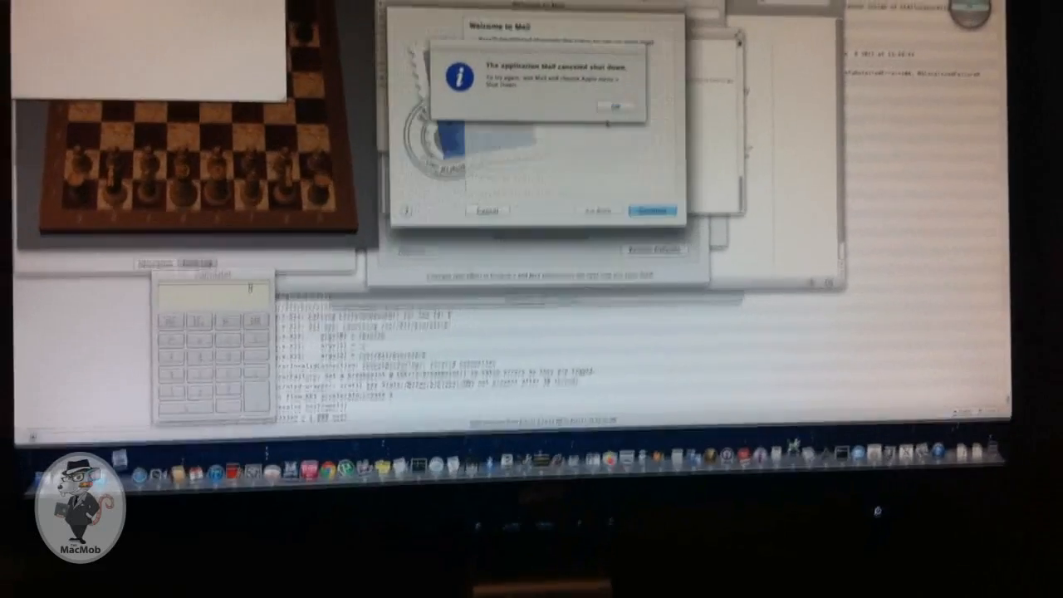
left_click(615, 104)
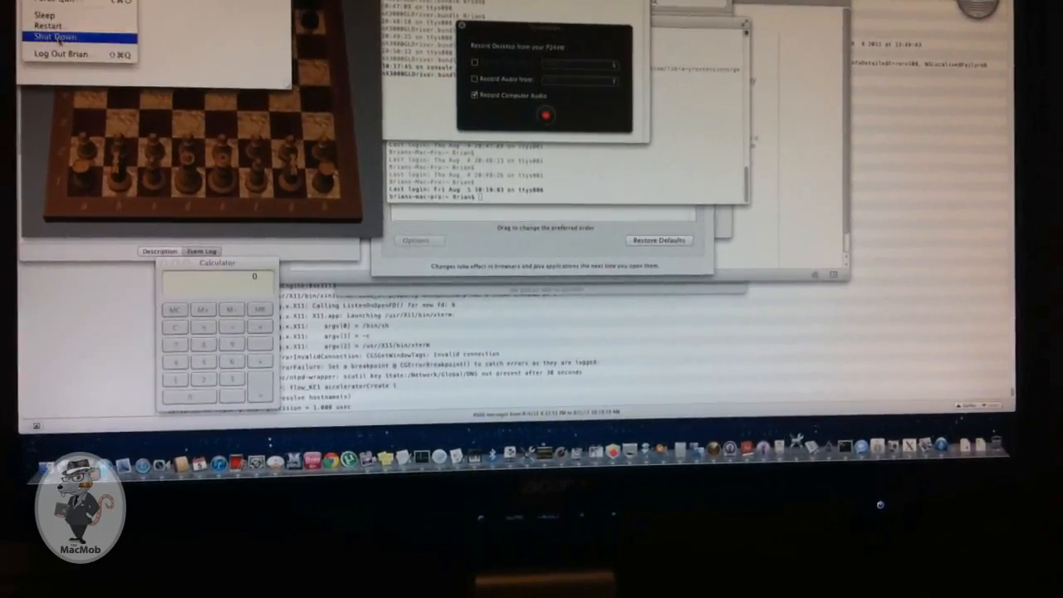
Retry shutting down the computer with the reopening of windows at login turned off.
left_click(53, 36)
left_click(511, 89)
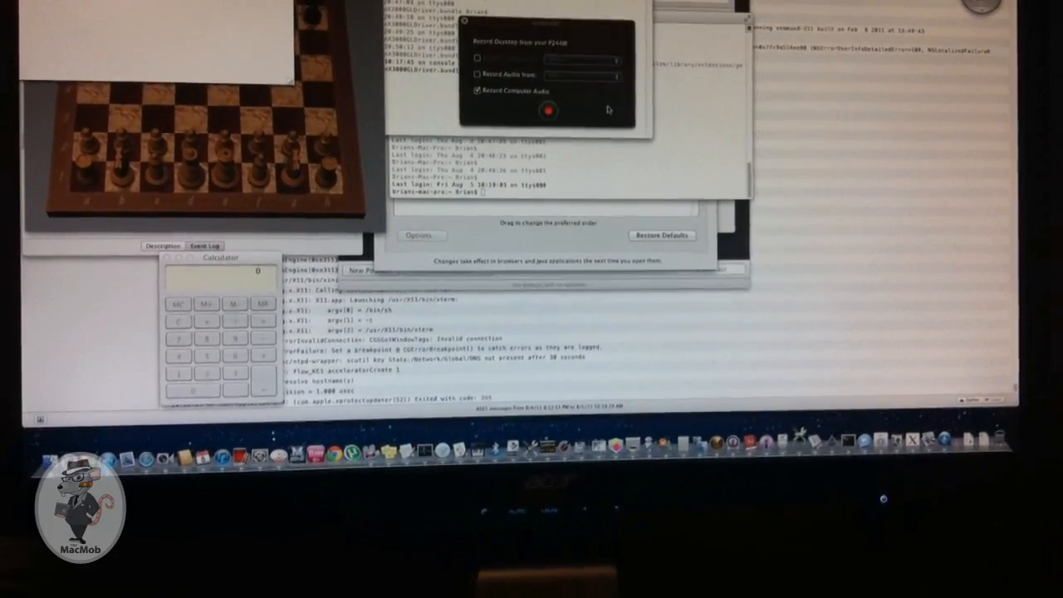
left_click(607, 92)
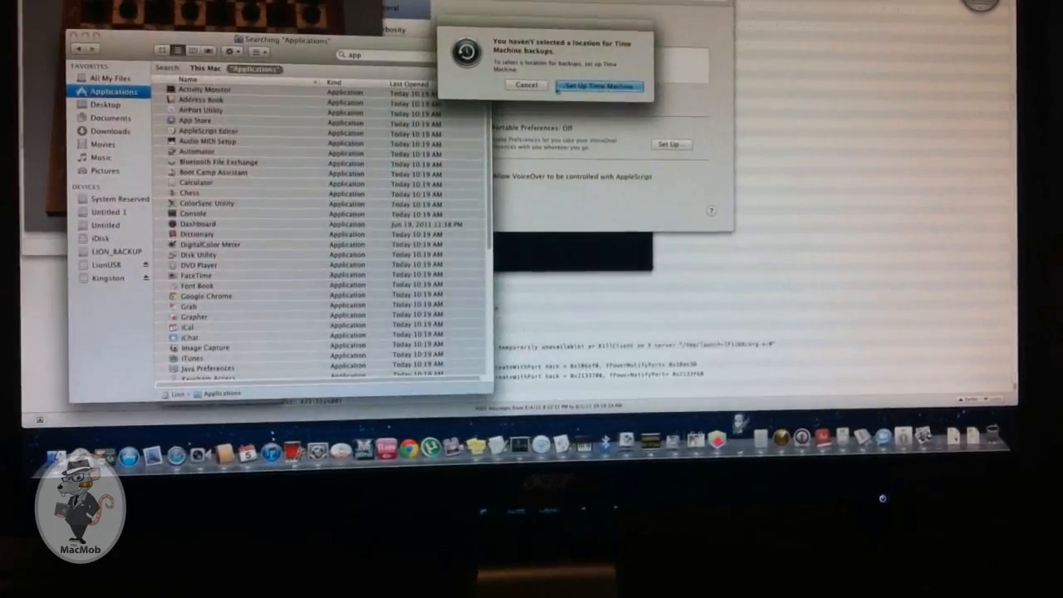
key("super+a")
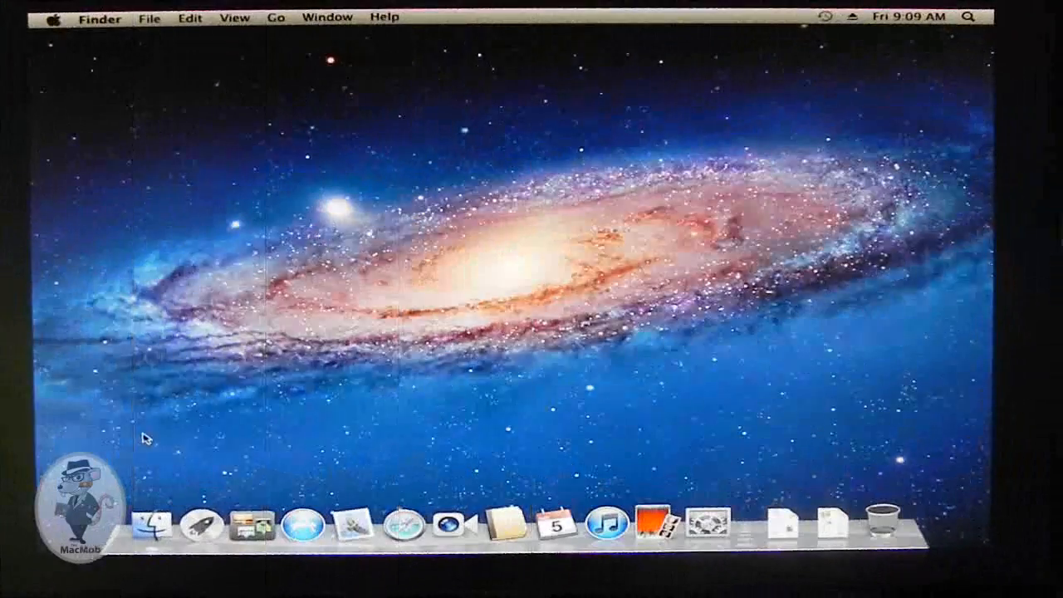
left_click_drag(144, 434, 943, 83)
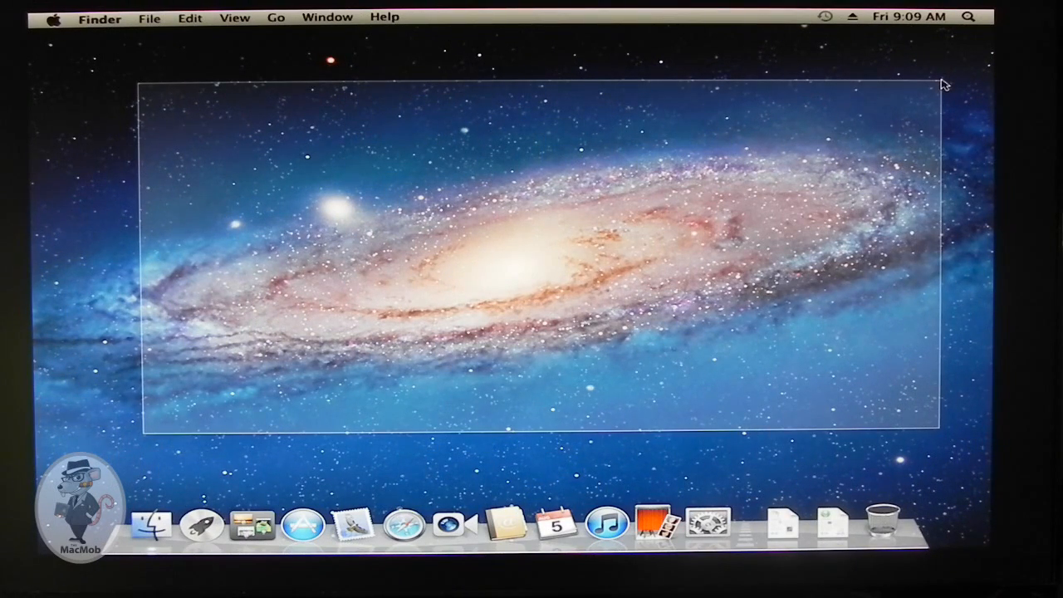
left_click_drag(942, 84, 943, 84)
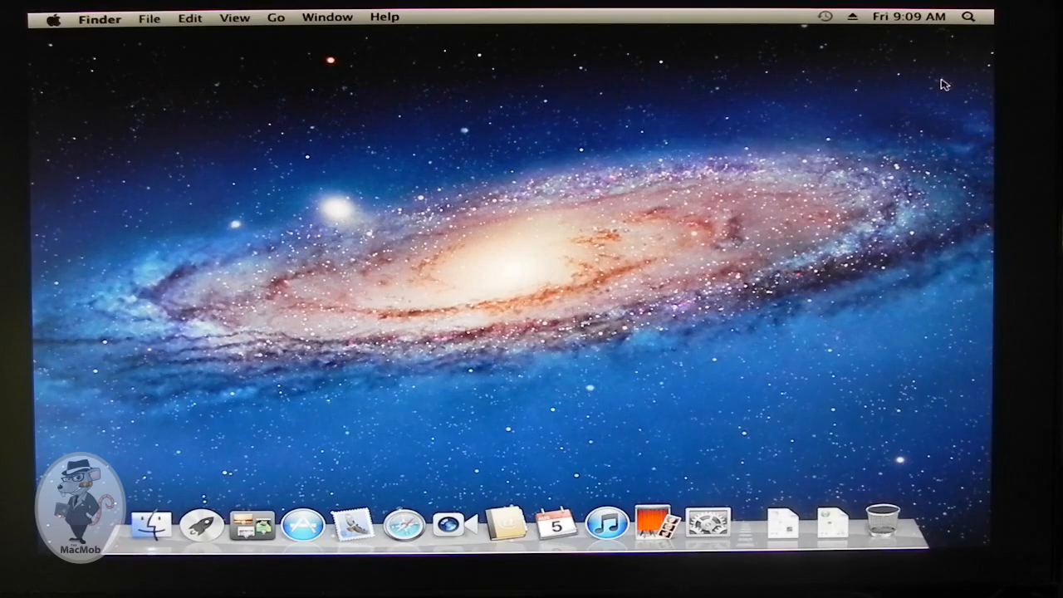
left_click_drag(942, 80, 138, 430)
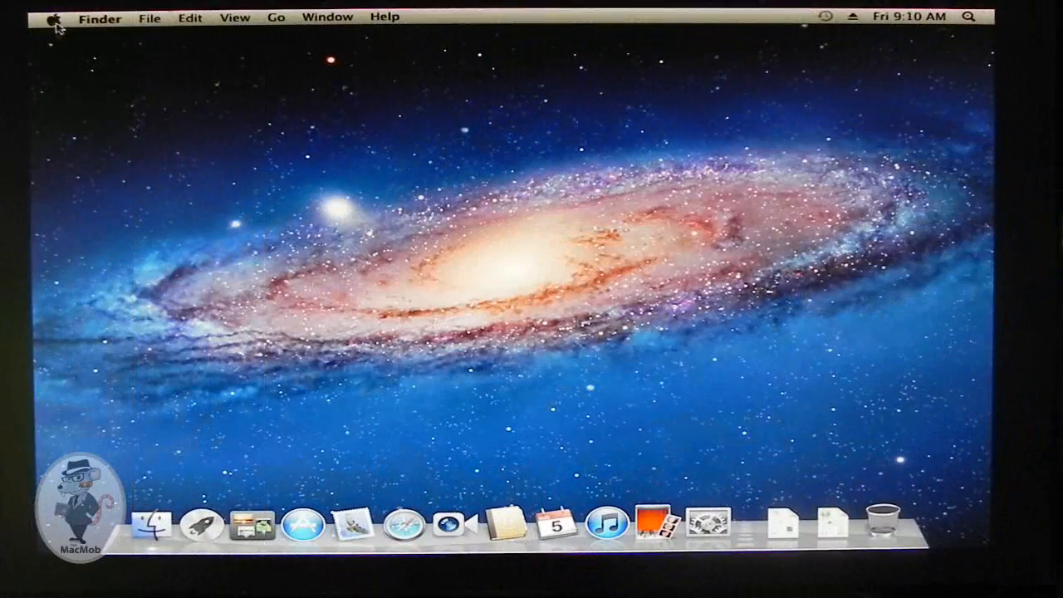
Shut down the newly installed Lion system and confirm, keeping the option to reopen windows when logging back in.
left_click(53, 18)
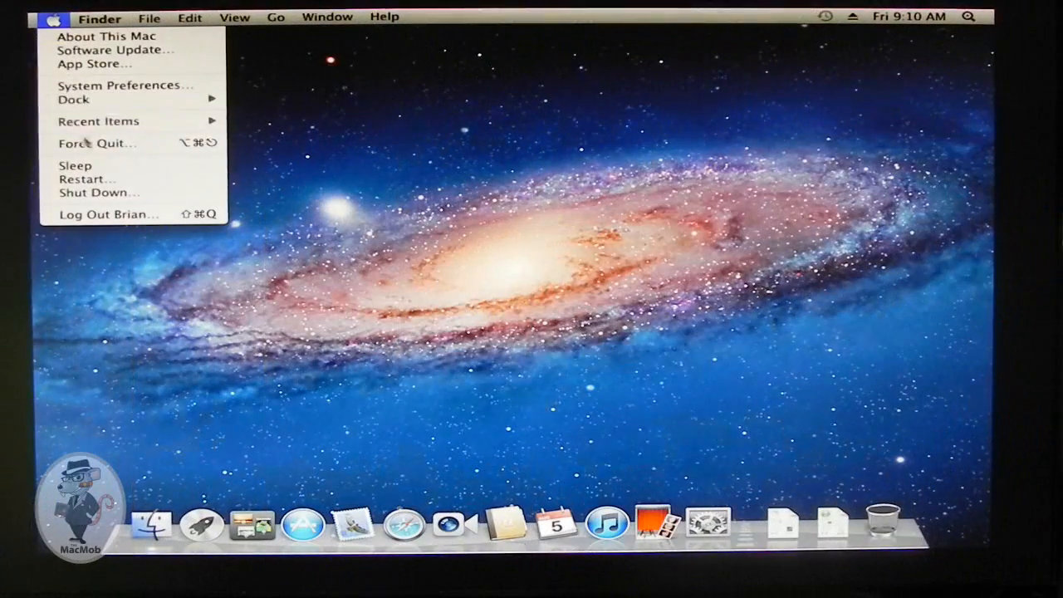
left_click(110, 198)
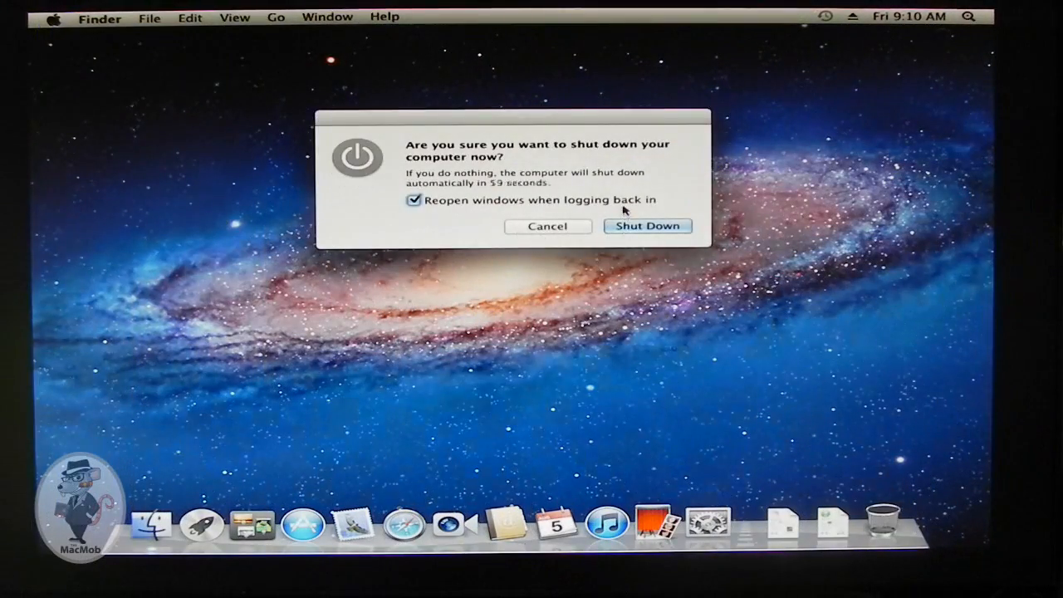
left_click(631, 226)
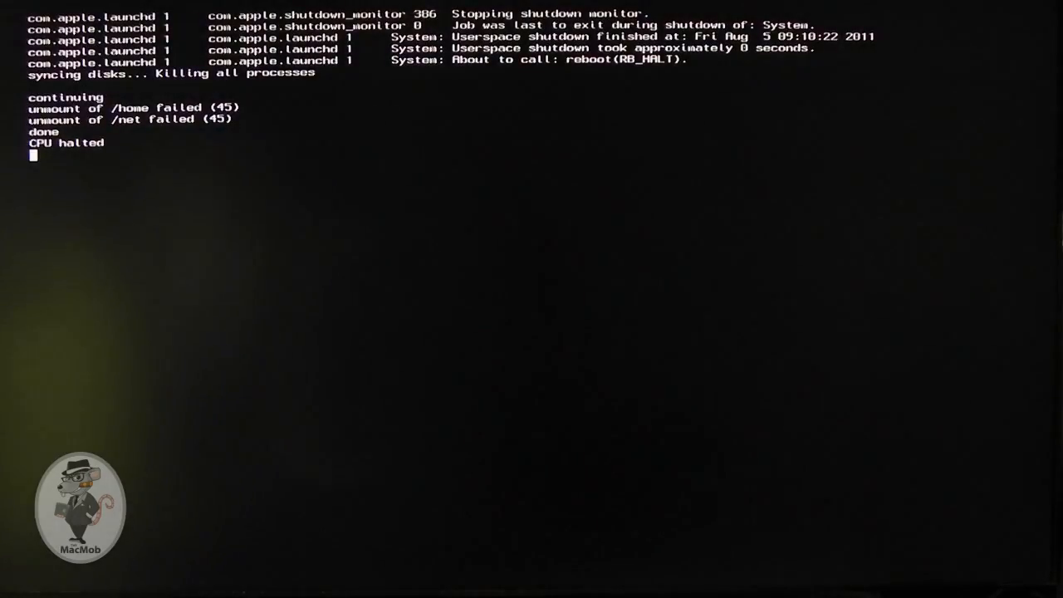